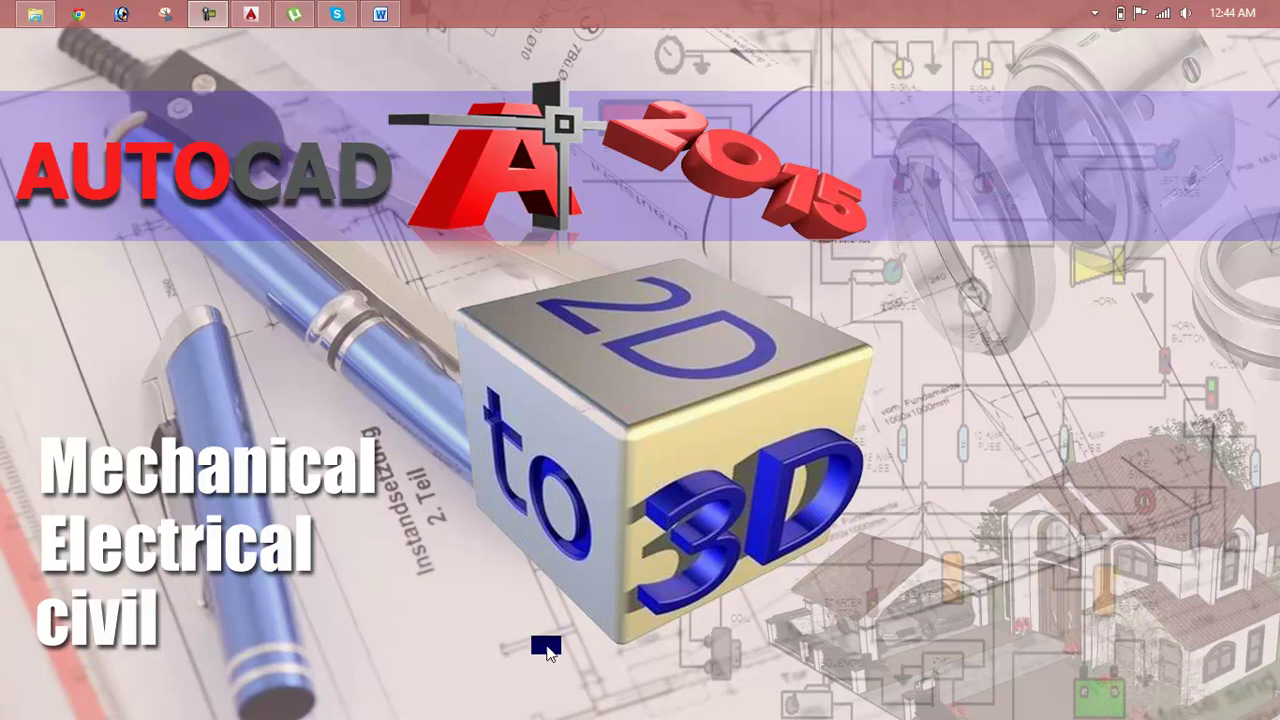
Step: Bring the Lesson 40 Stretch command document to the front in Word
left_click(382, 13)
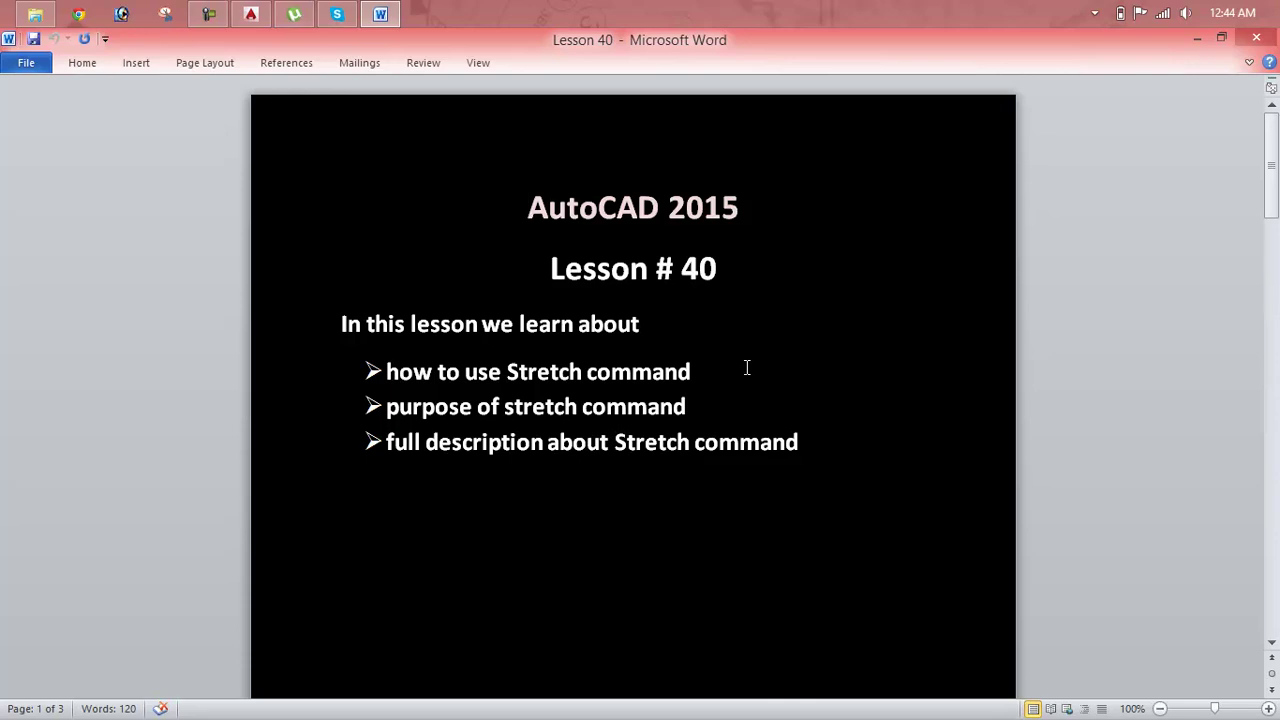
Step: Minimize Word, return to AutoCAD and draw a long rectangle with RECTANG
left_click(1193, 39)
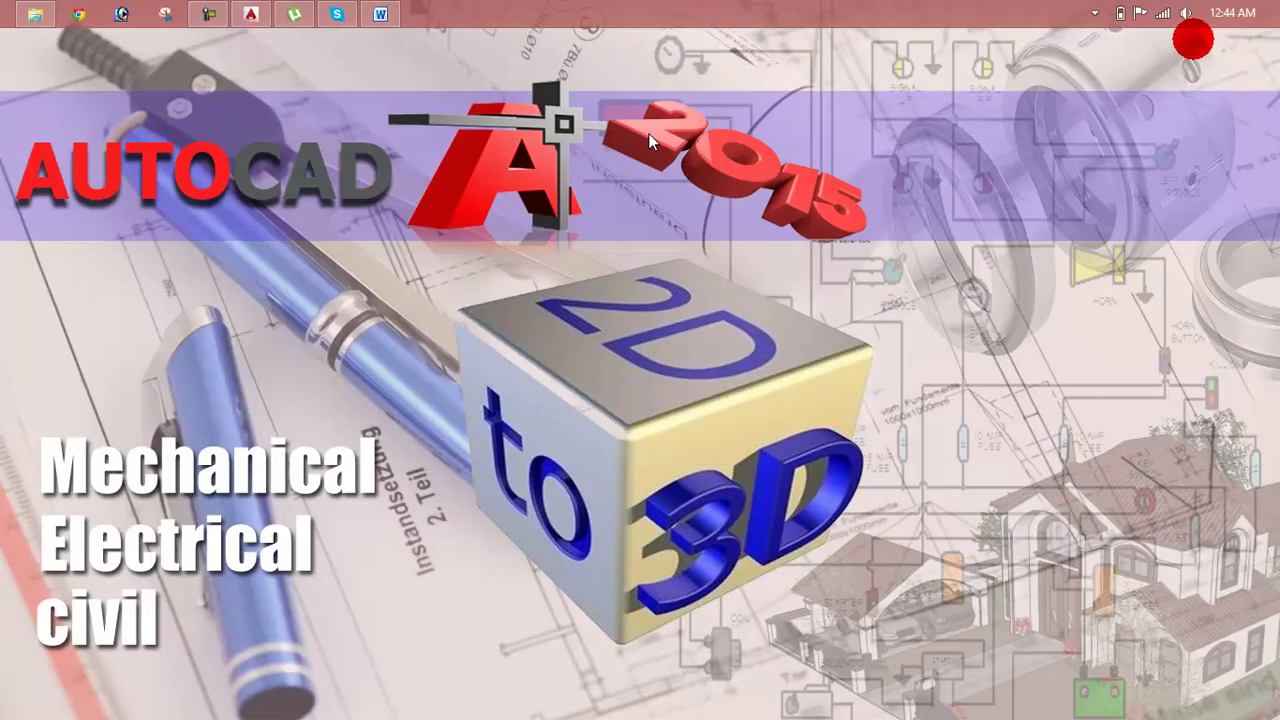
left_click(251, 13)
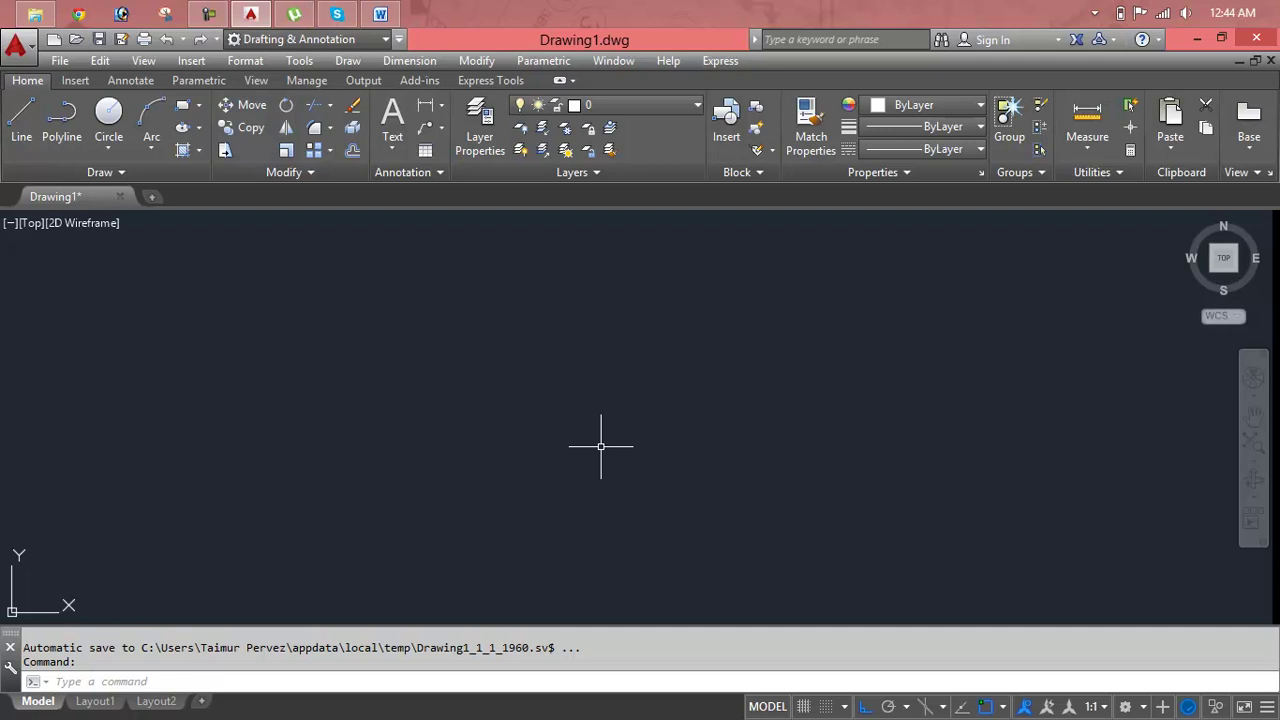
key("Escape")
key("Escape")
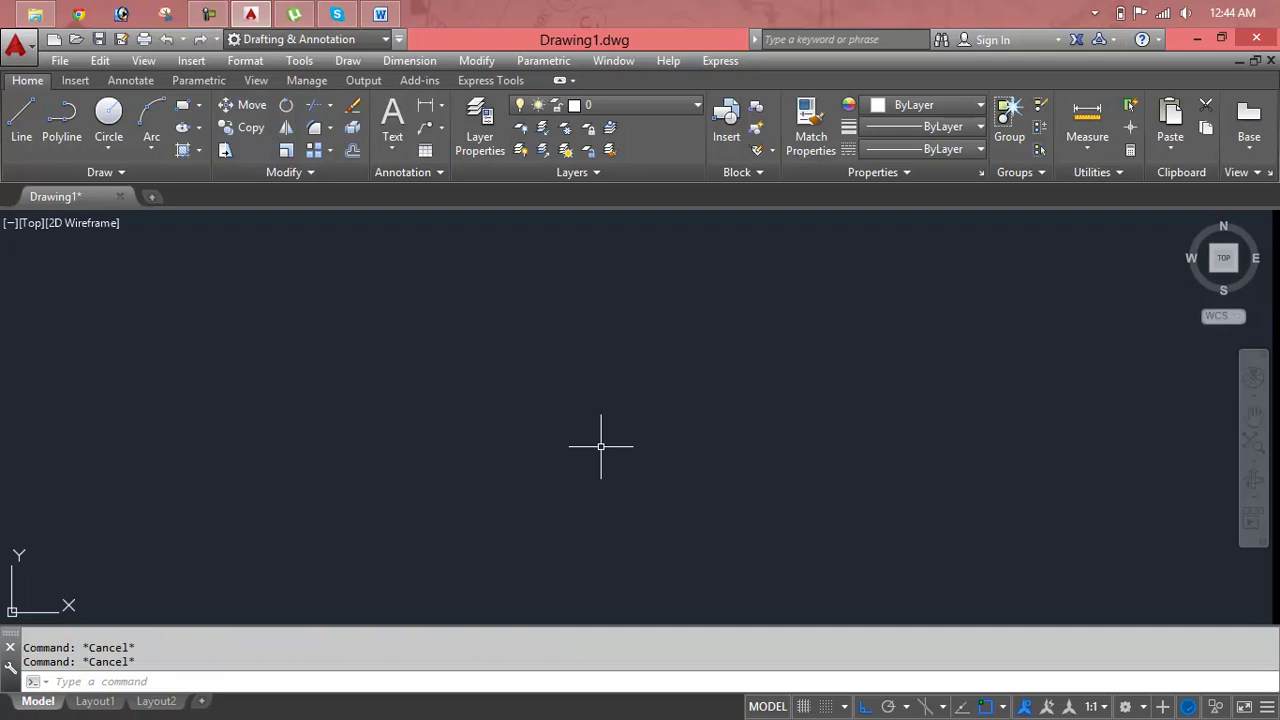
type("rec")
key("Return")
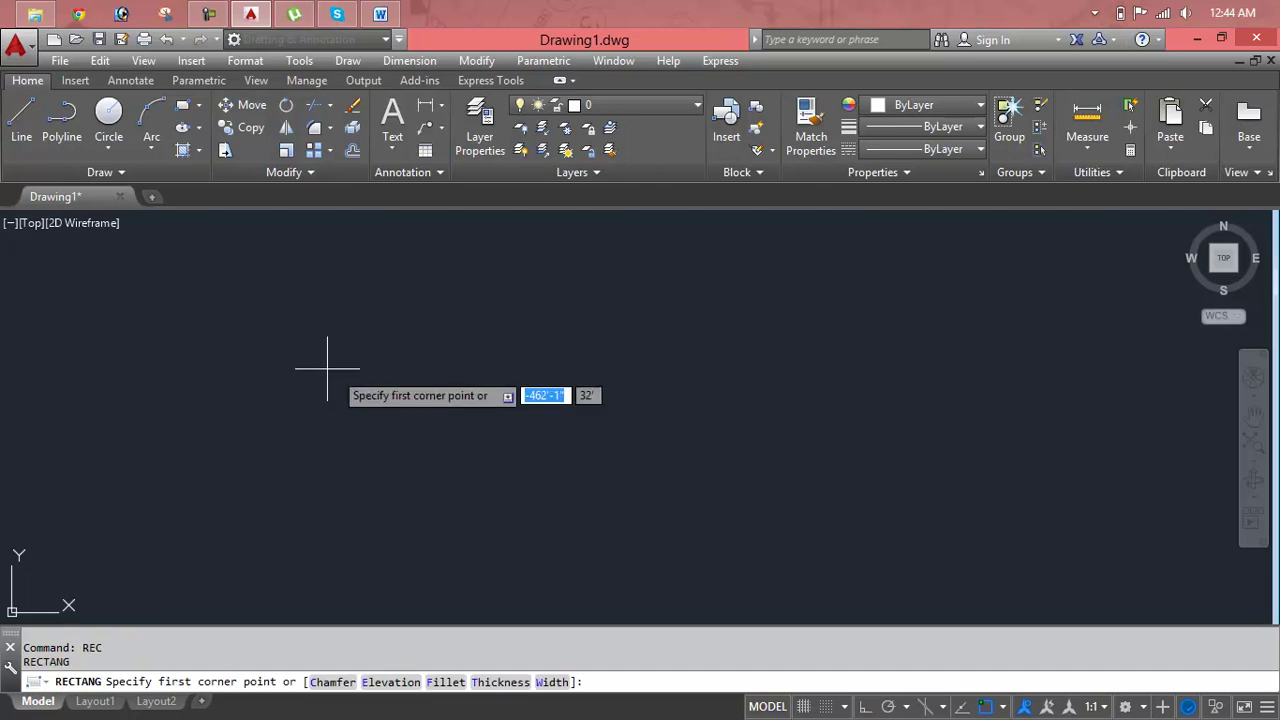
left_click(229, 337)
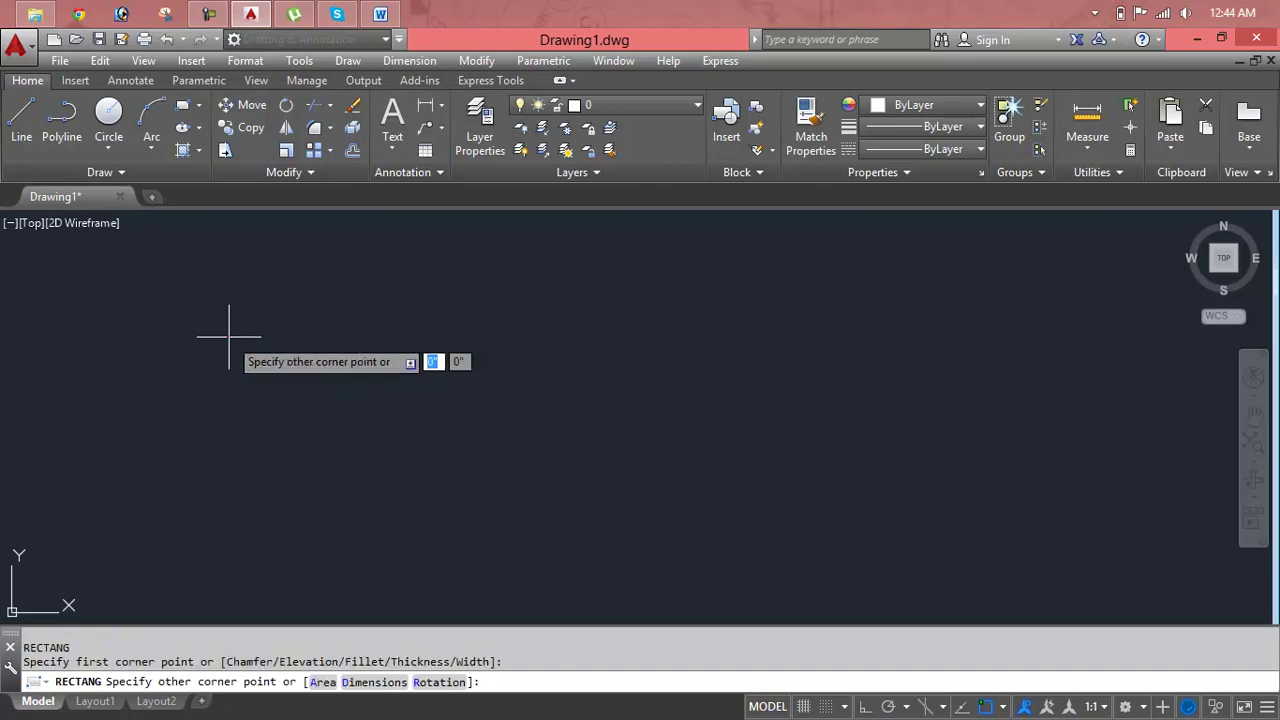
left_click(822, 500)
key("Escape")
key("Escape")
Step: Draw a circle near the rectangle's right end and a second concentric circle
type("c")
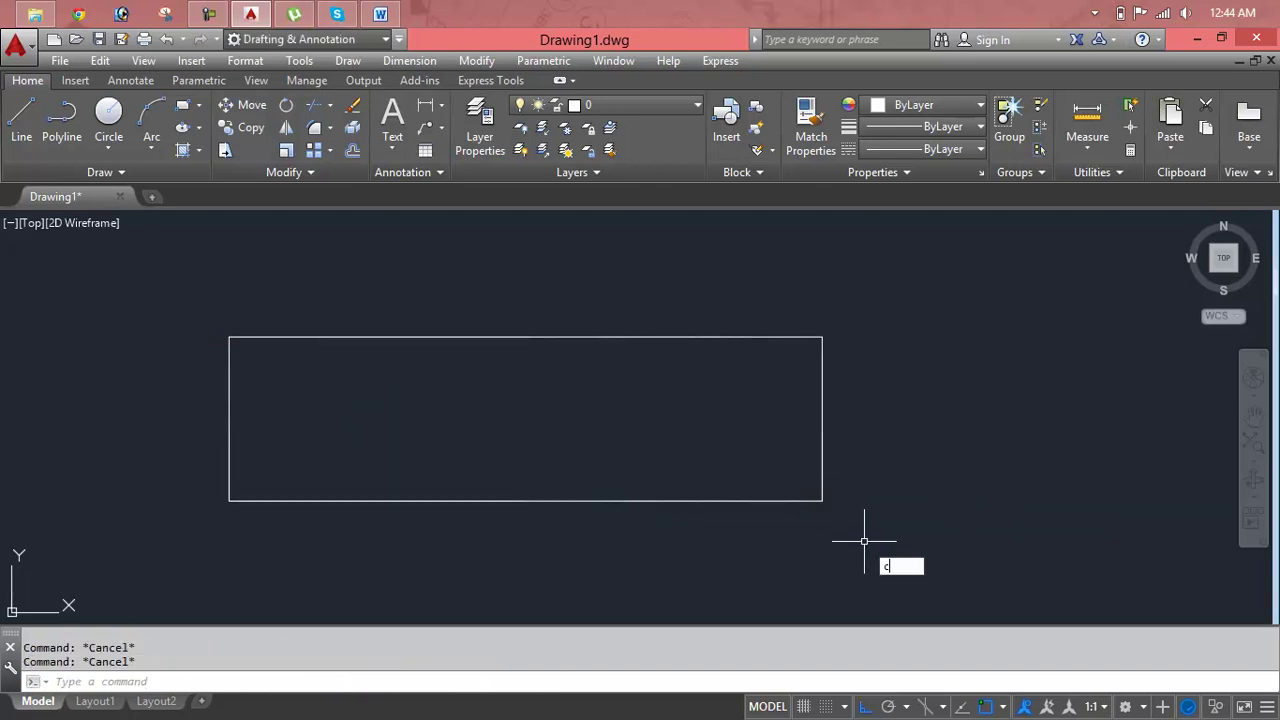
key("Return")
left_click(694, 425)
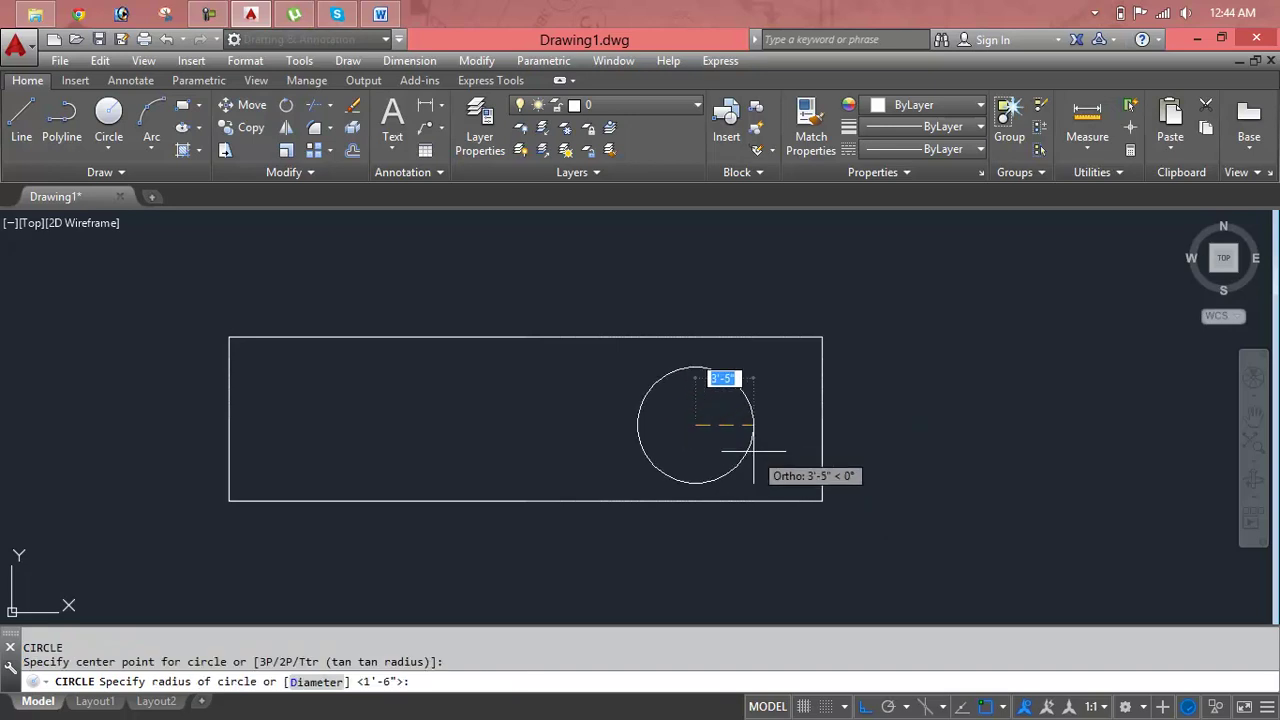
left_click(753, 451)
key("Escape")
key("Escape")
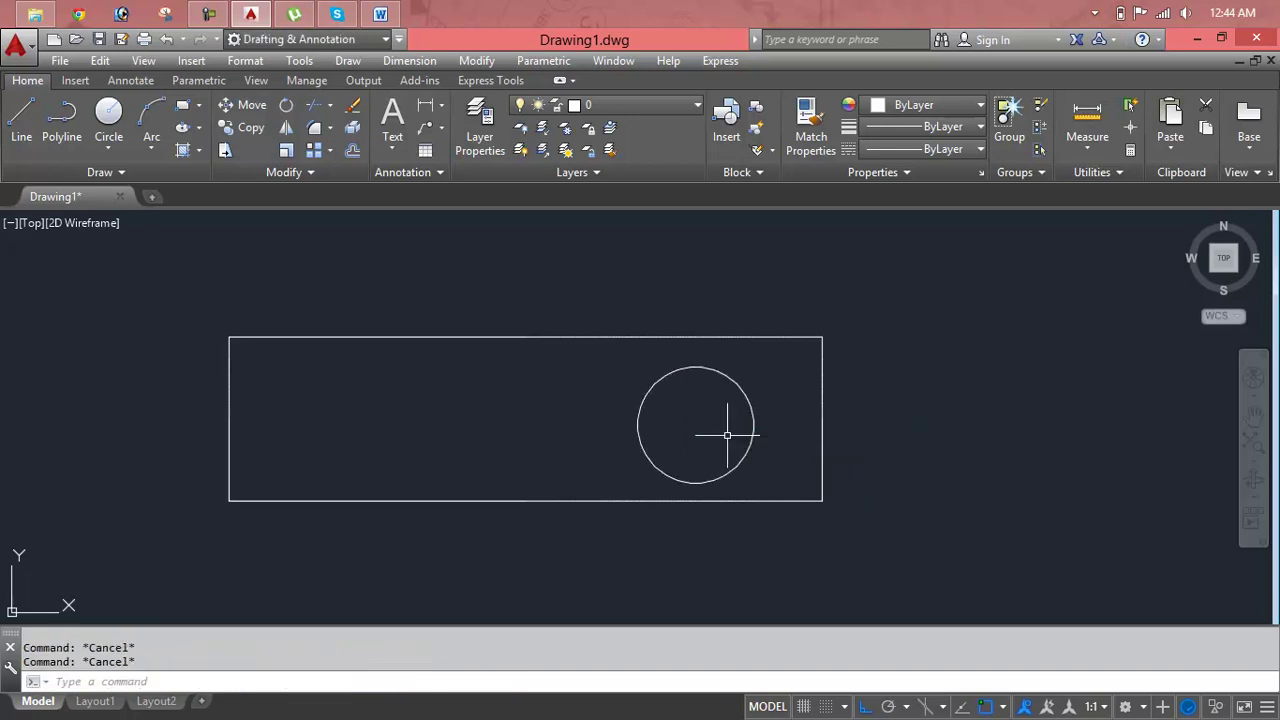
scroll(701, 352, "down", 2)
type("c")
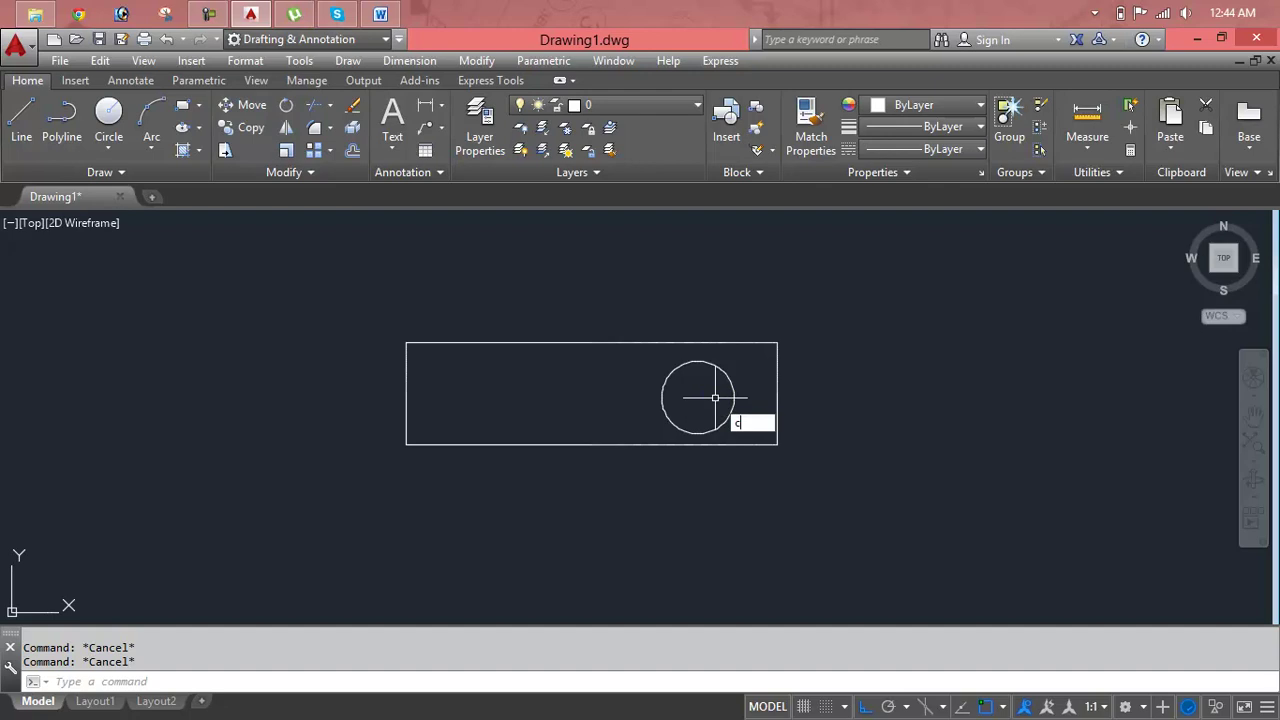
key("Return")
left_click(698, 398)
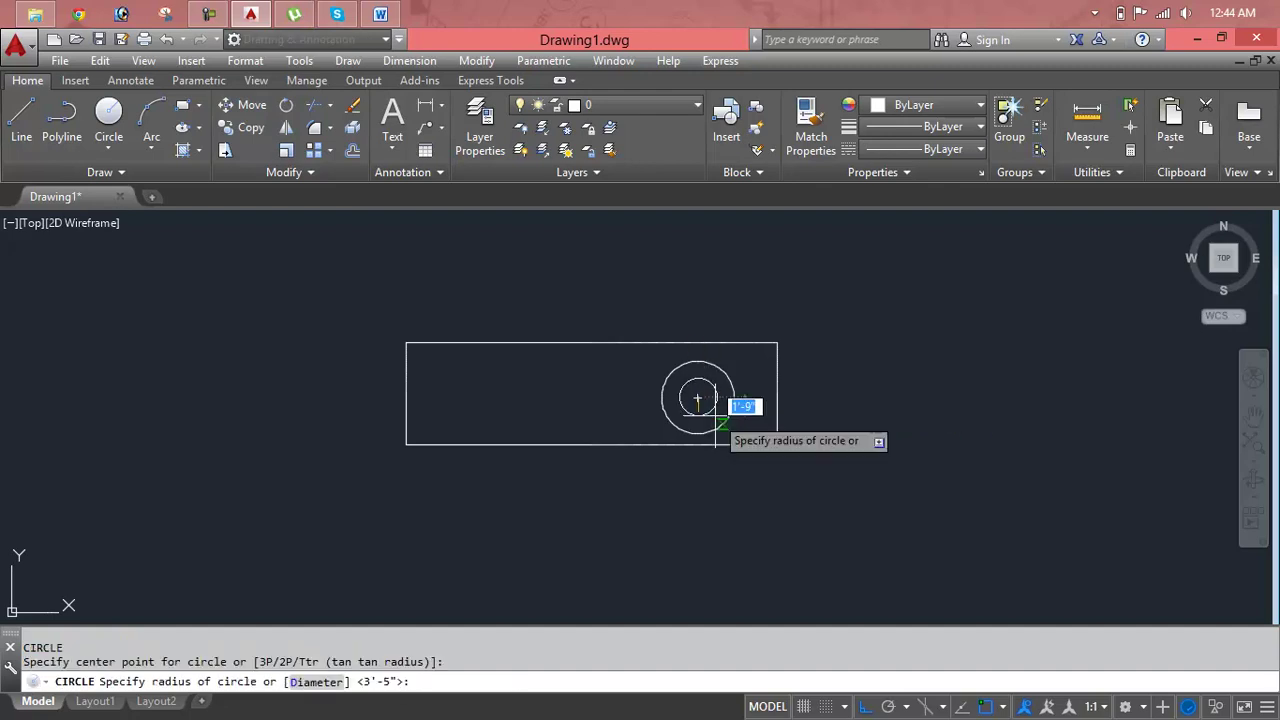
left_click(715, 415)
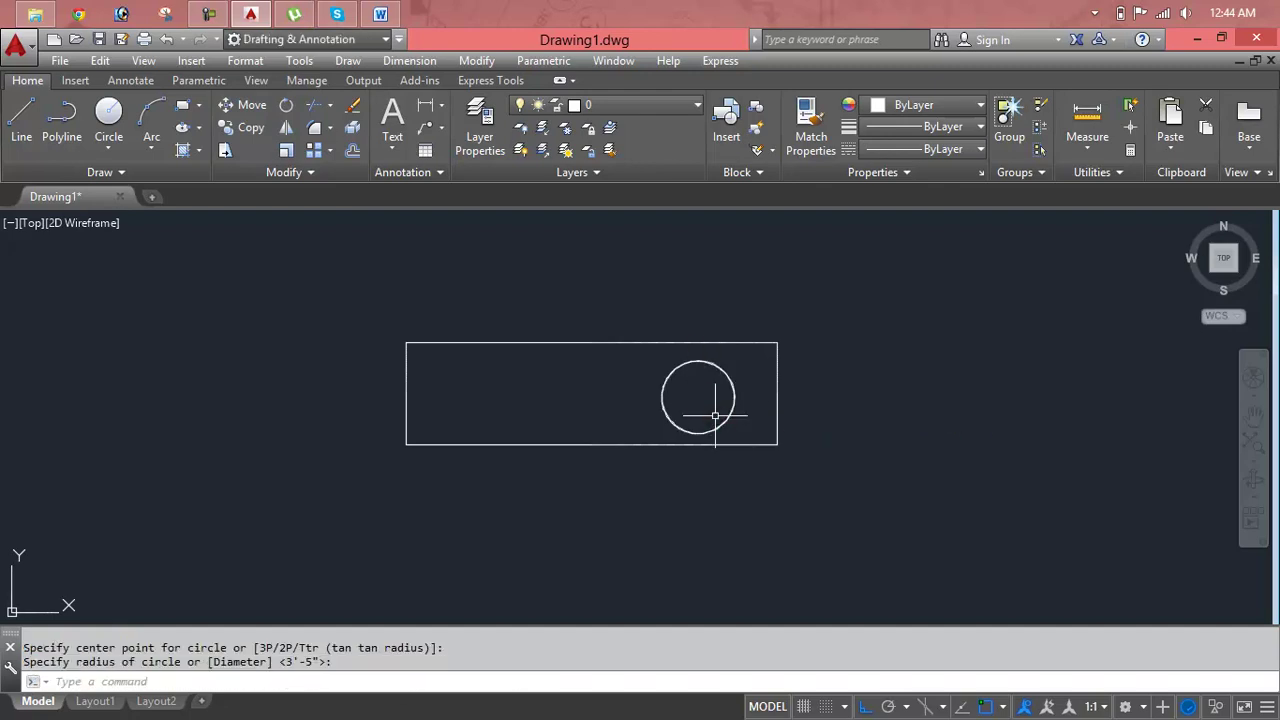
scroll(715, 415, "up", 8)
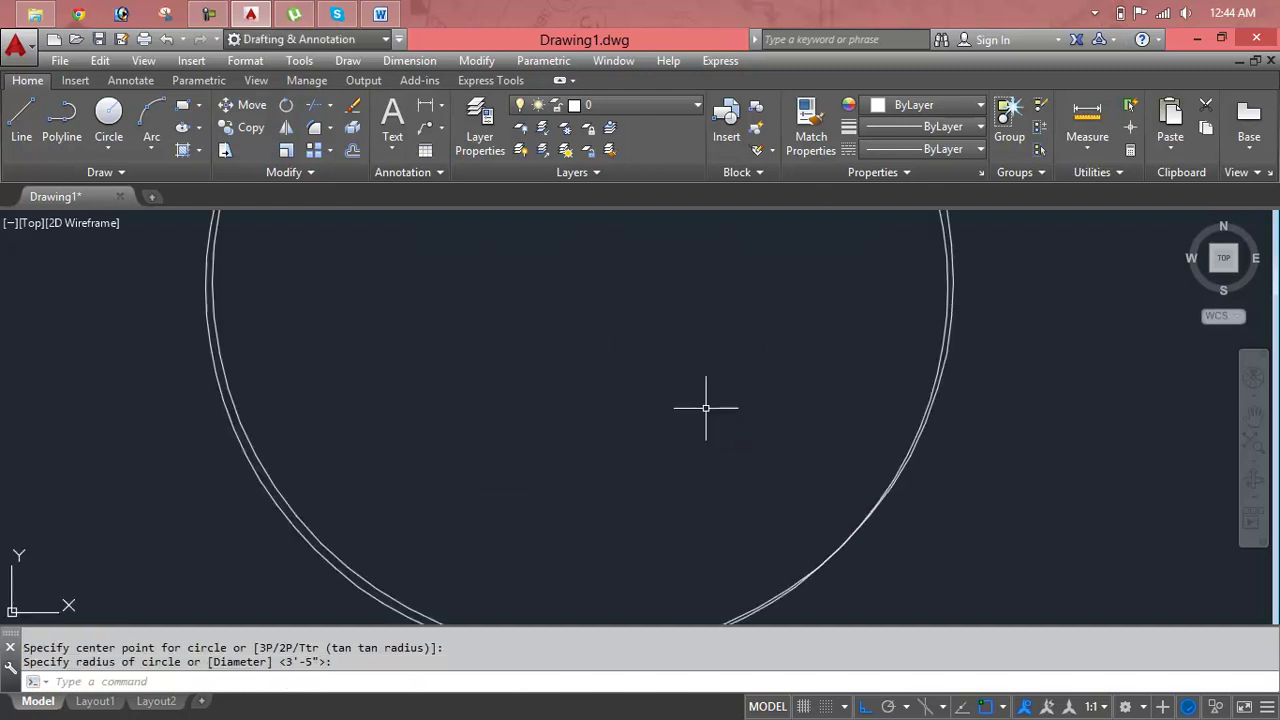
Step: Replace the outer circle with a concentric circle of radius 2'-6" and refit the view
left_click(338, 558)
key("Delete")
type("c")
key("Return")
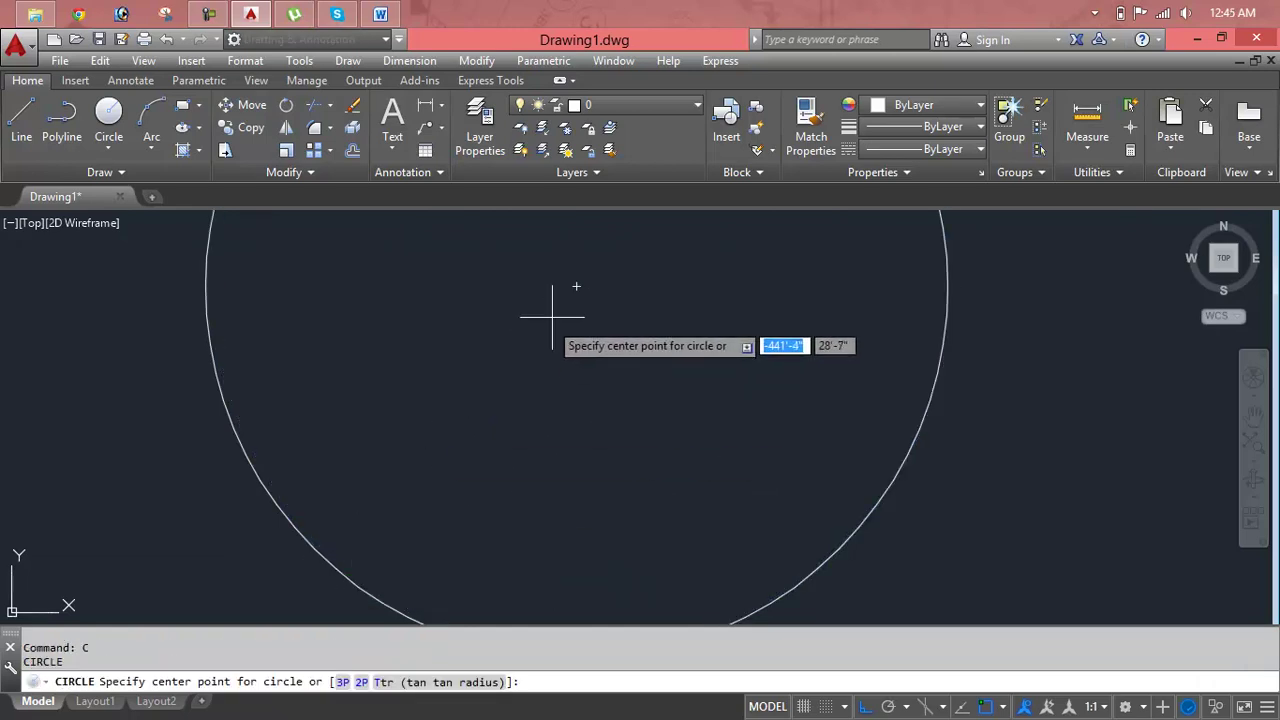
left_click(576, 288)
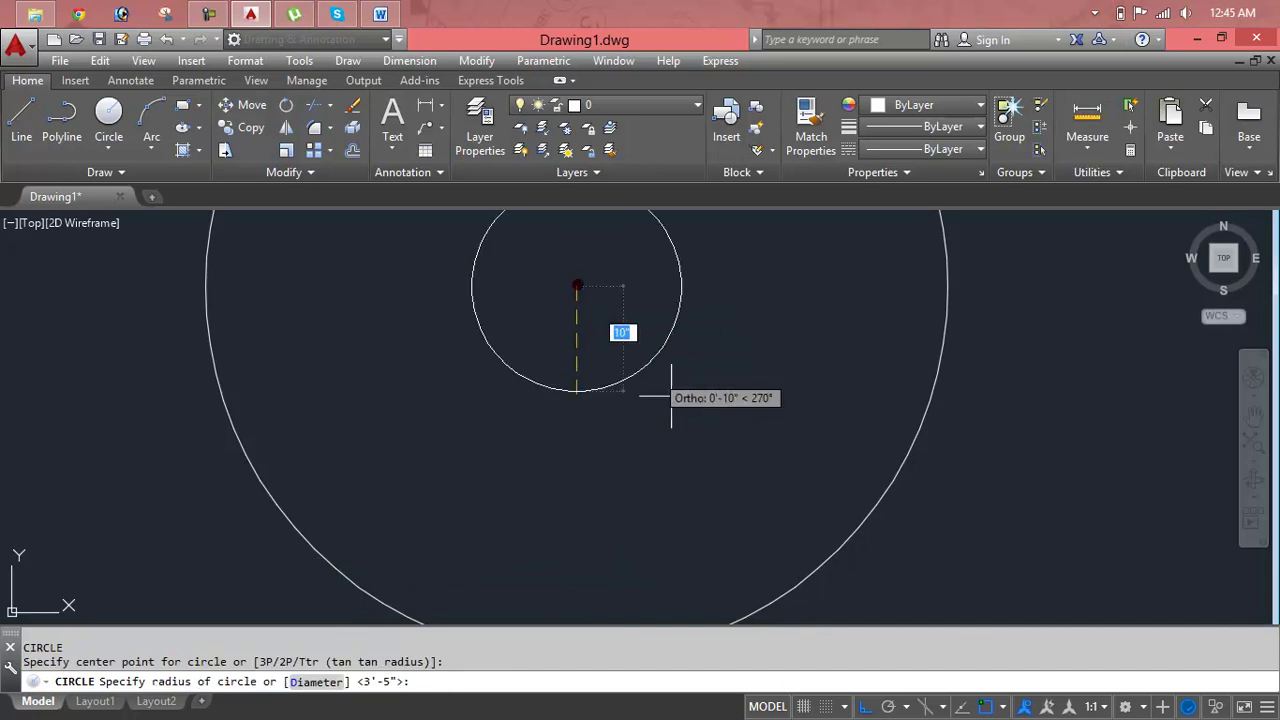
left_click(757, 537)
scroll(757, 537, "down", 5)
scroll(766, 543, "down", 3)
middle_click_drag(766, 543, 740, 451)
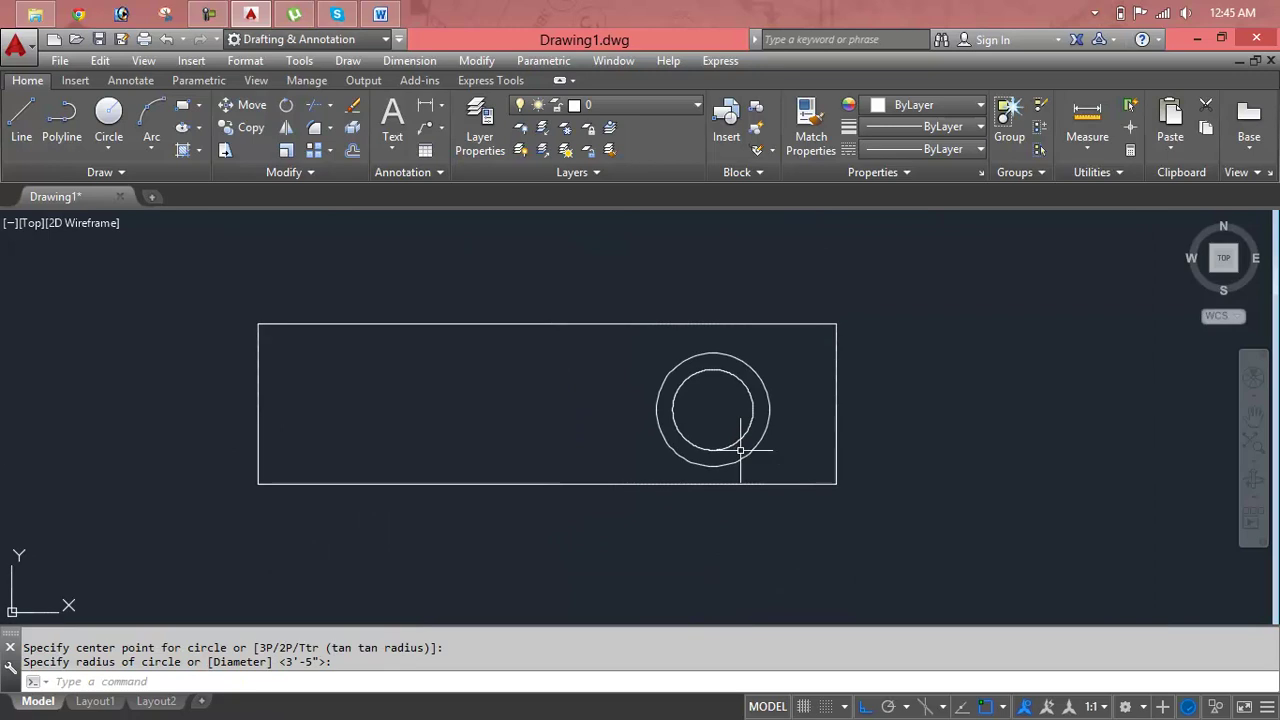
key("Escape")
key("Escape")
scroll(817, 395, "down", 2)
middle_click_drag(817, 395, 683, 371)
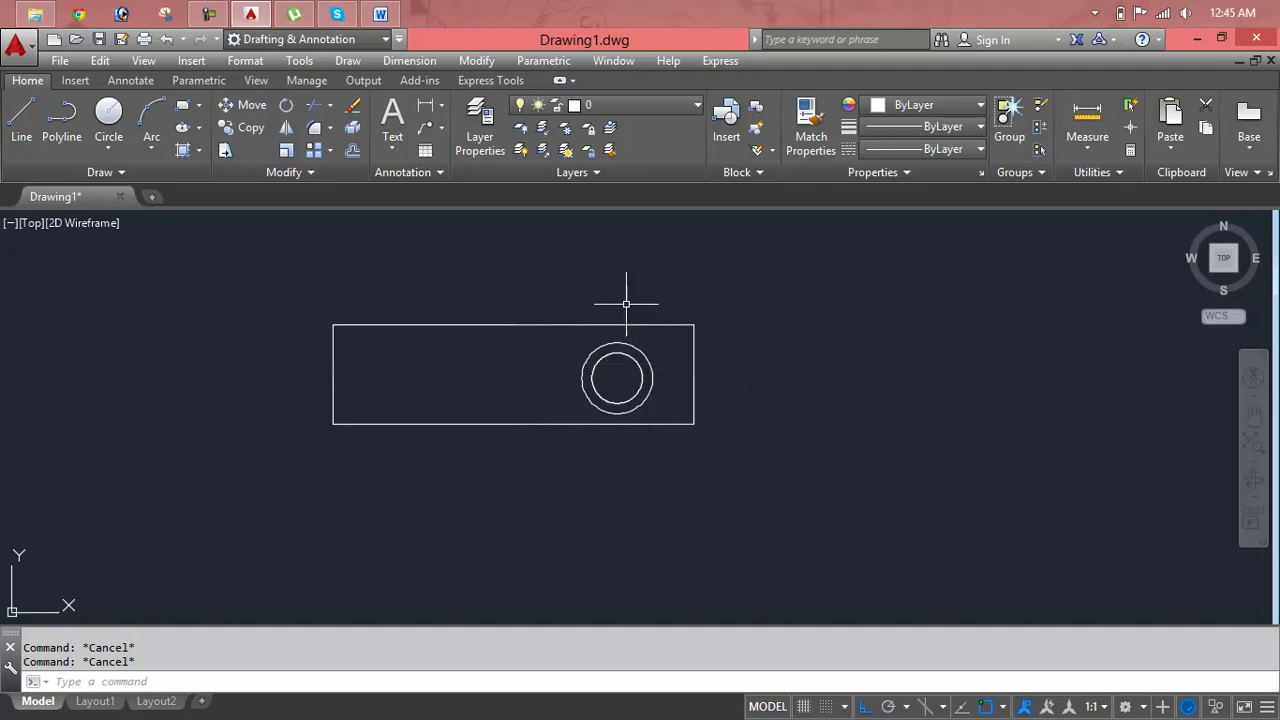
left_click(466, 60)
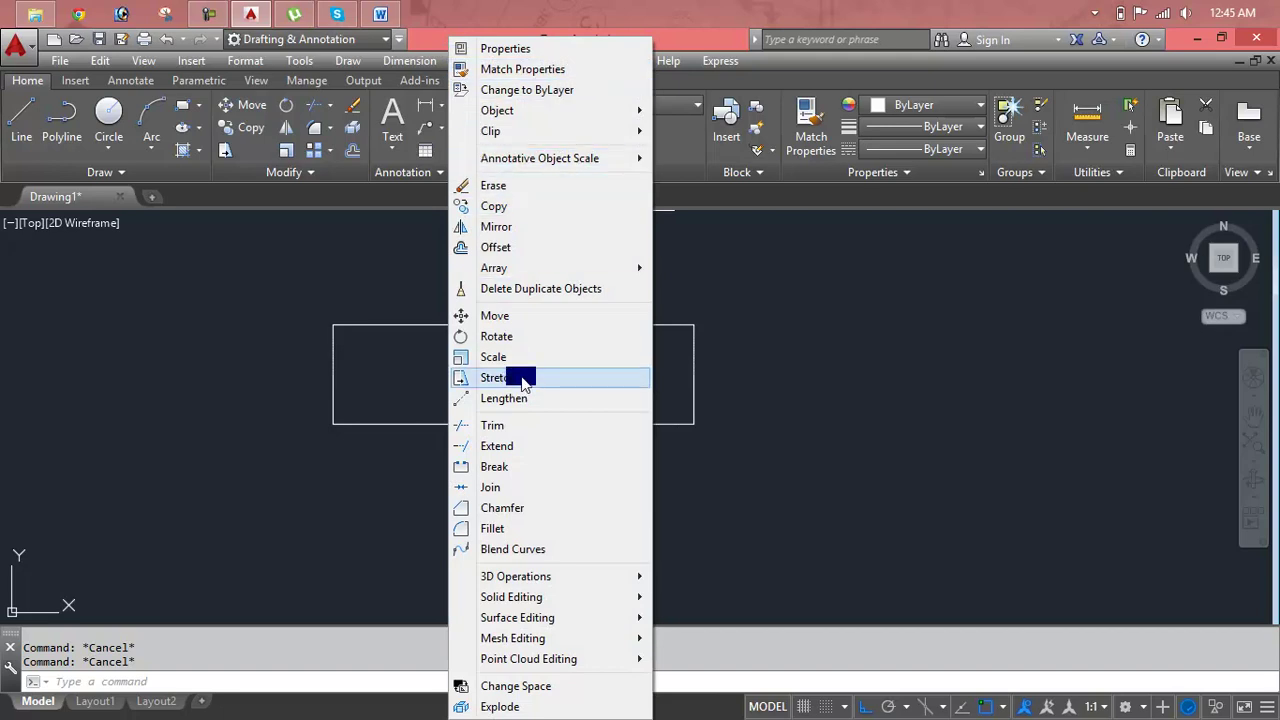
key("Escape")
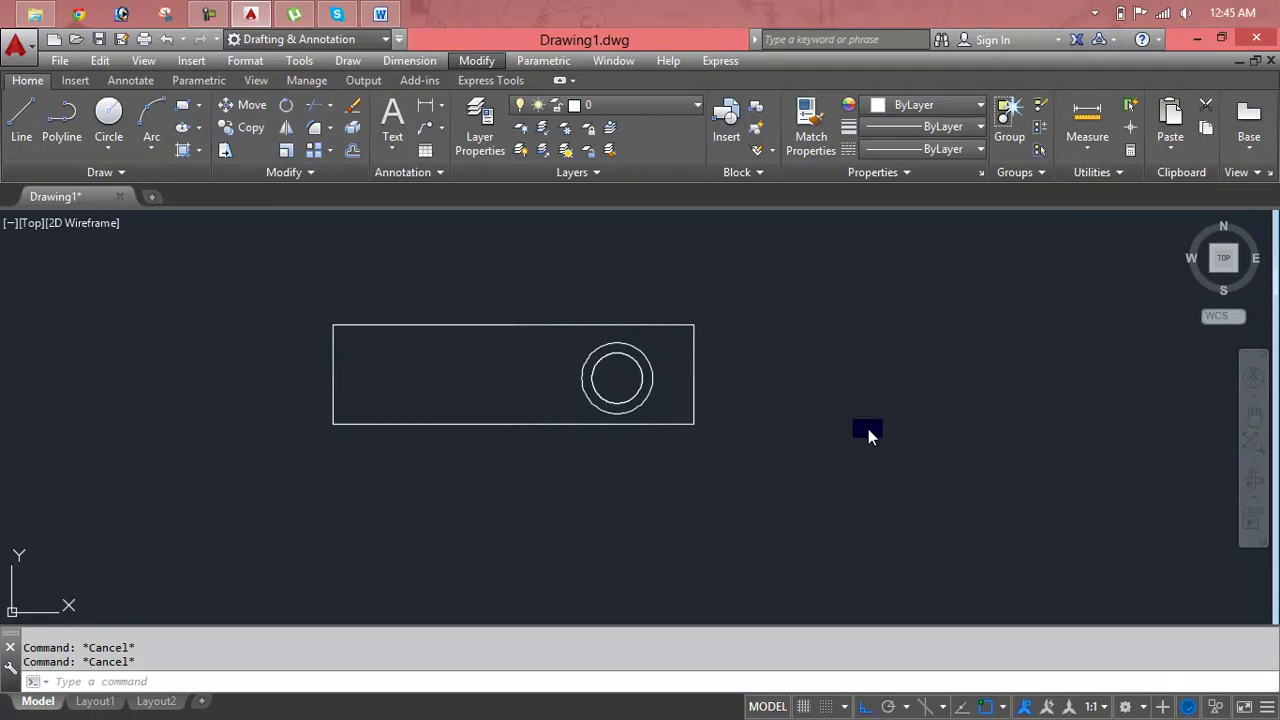
Step: Crossing-window the rectangle's right end and both circles, then stretch them leftward
left_click(918, 453)
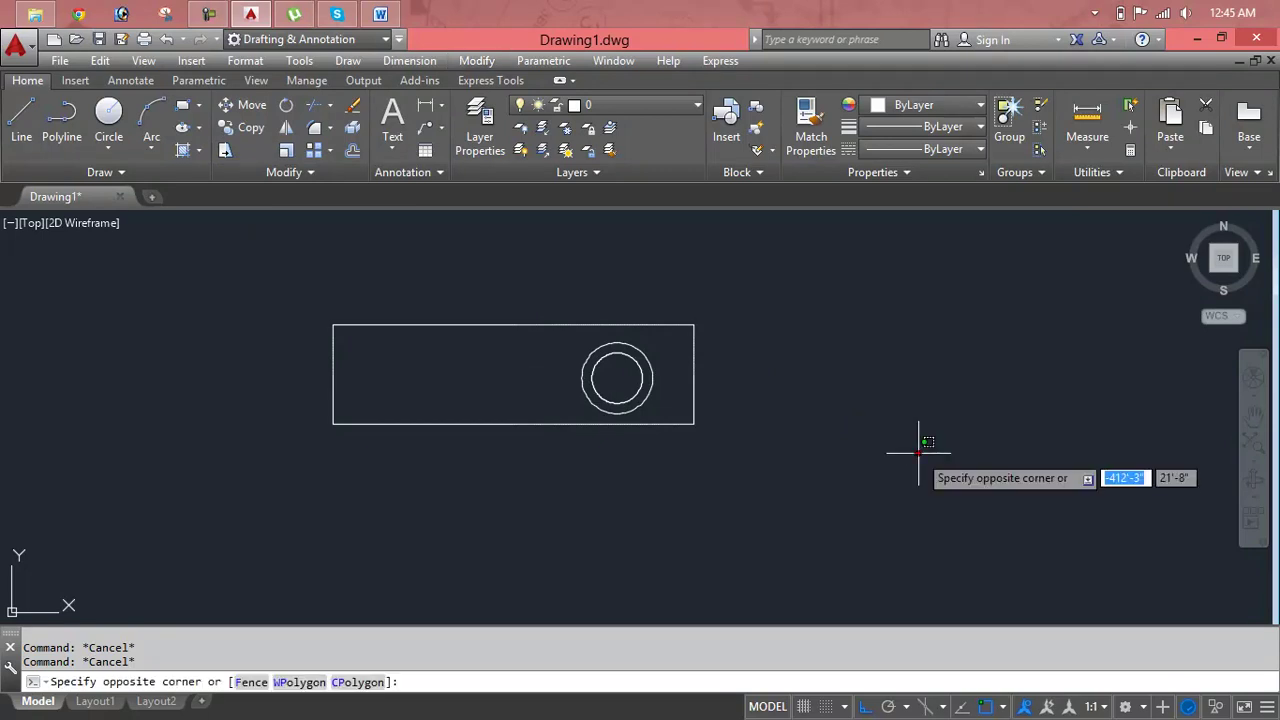
key("Escape")
type("s")
key("Return")
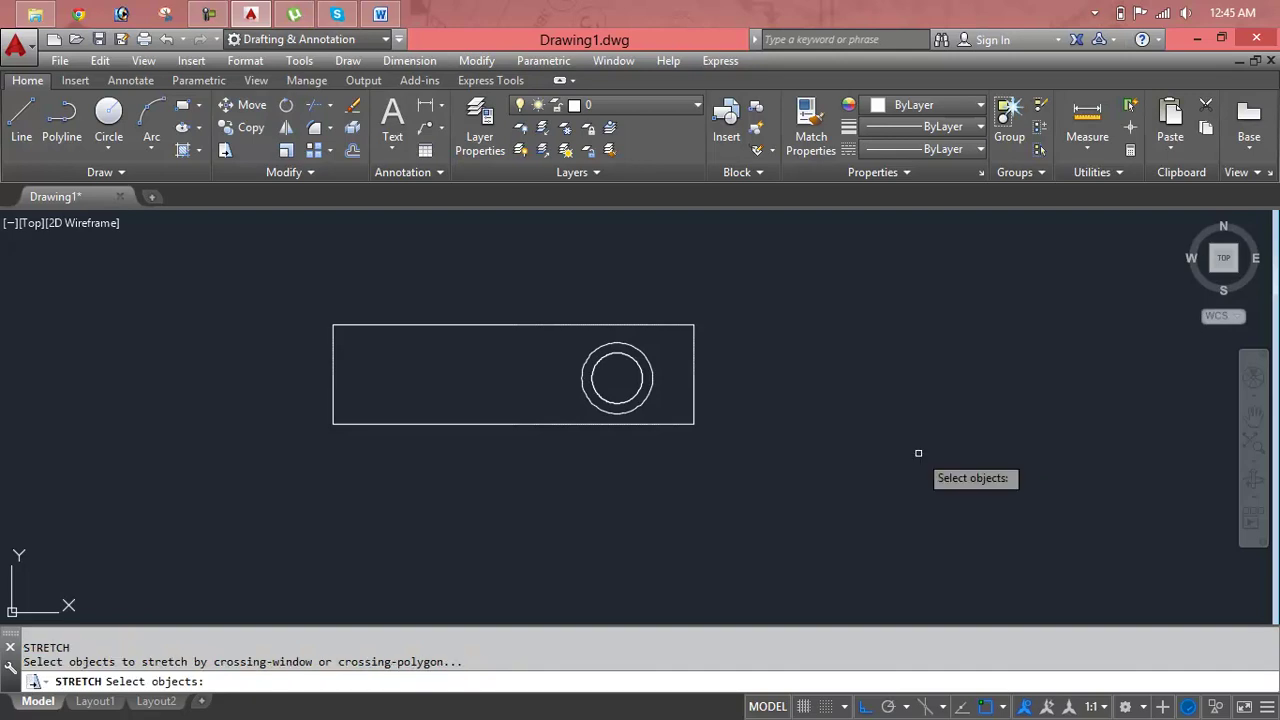
left_click(698, 284)
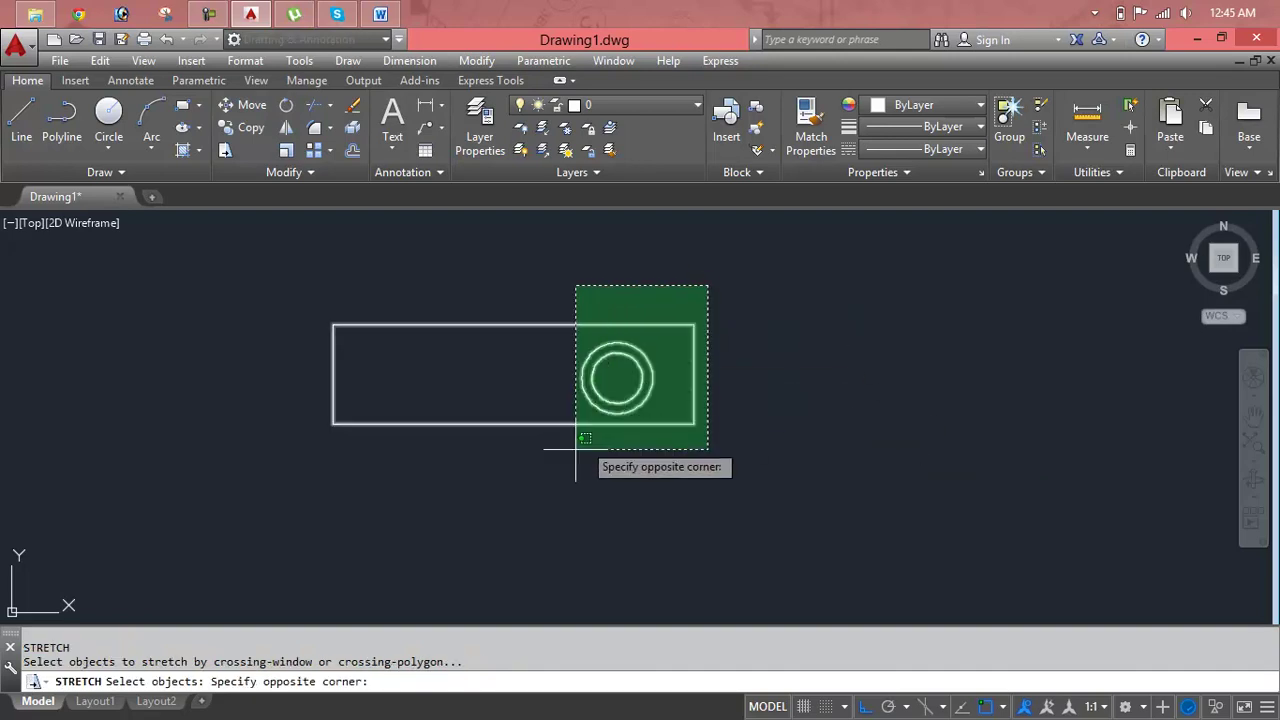
left_click(375, 481)
key("Return")
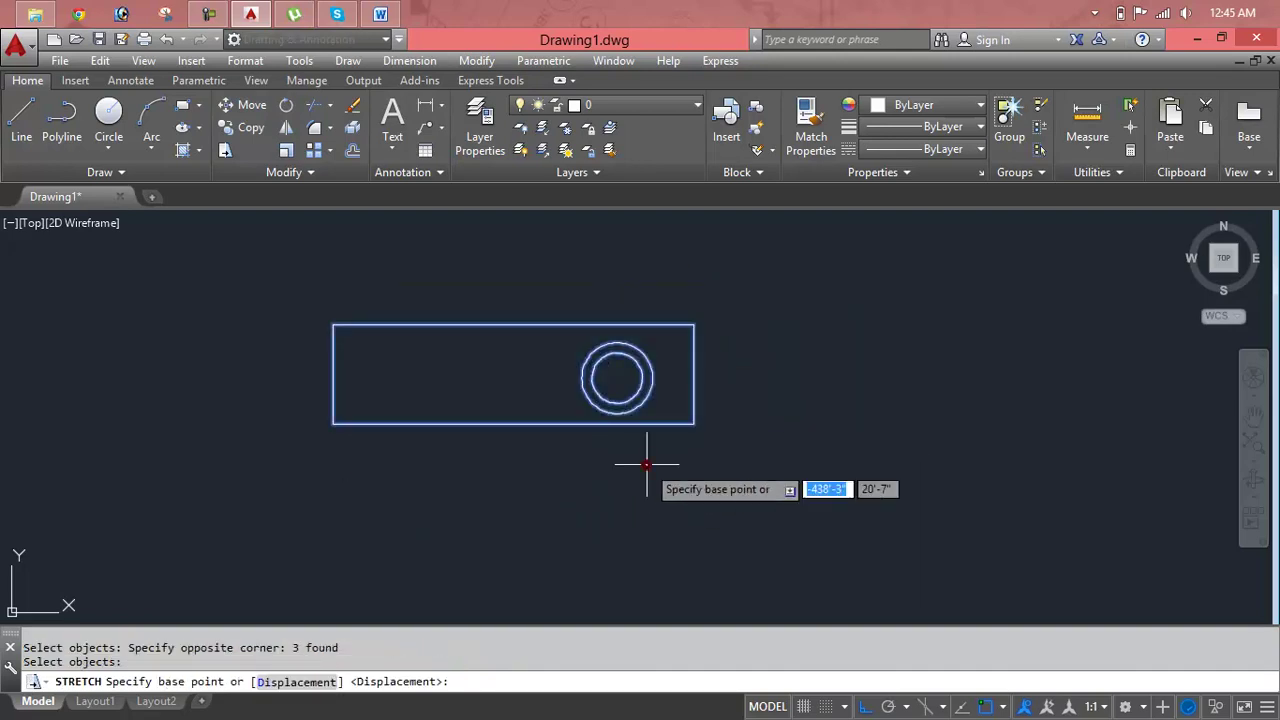
left_click(596, 492)
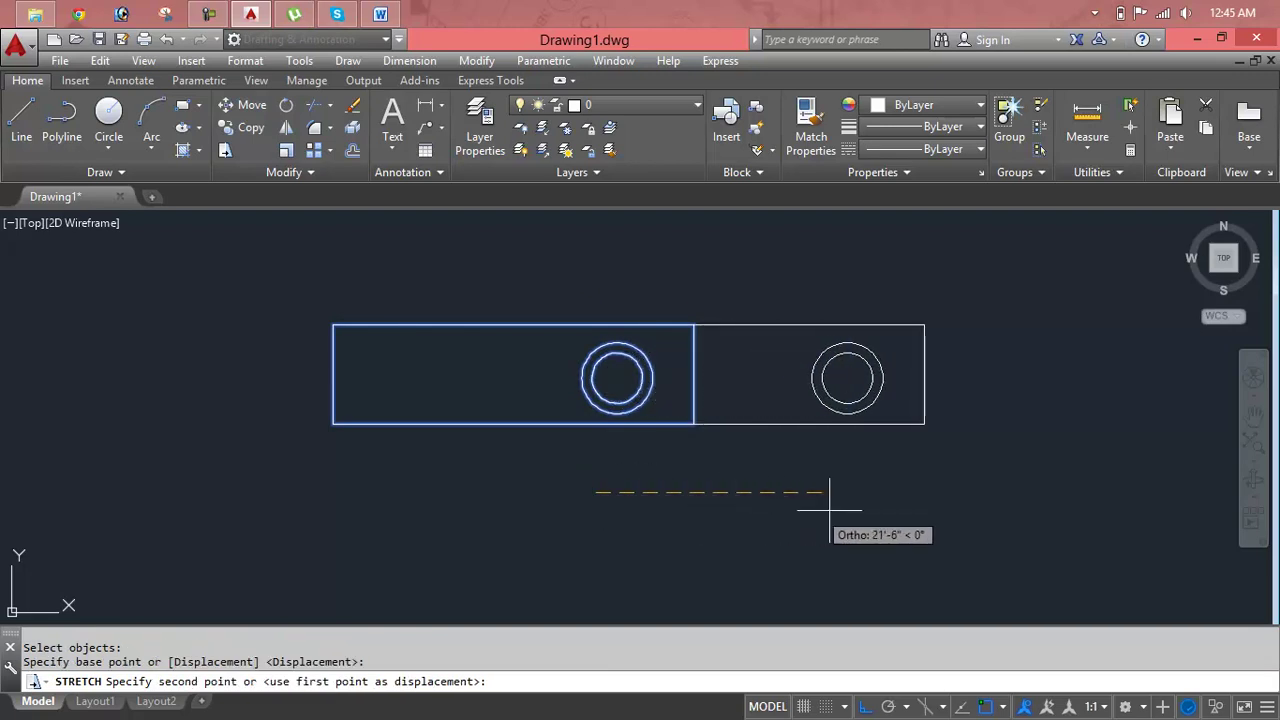
left_click(394, 485)
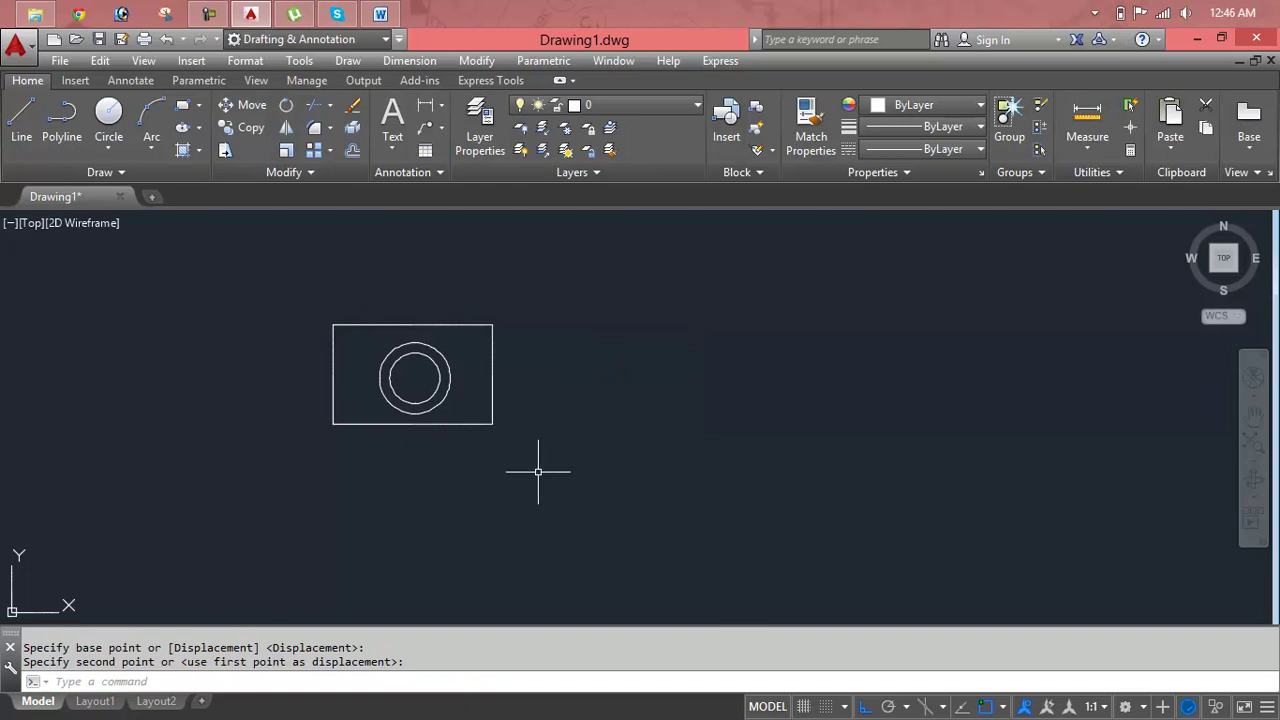
Step: Stretch the rectangle's right edge diagonally with Ortho turned off
type("s")
key("Return")
left_click(537, 273)
left_click(350, 465)
key("Return")
left_click(451, 461)
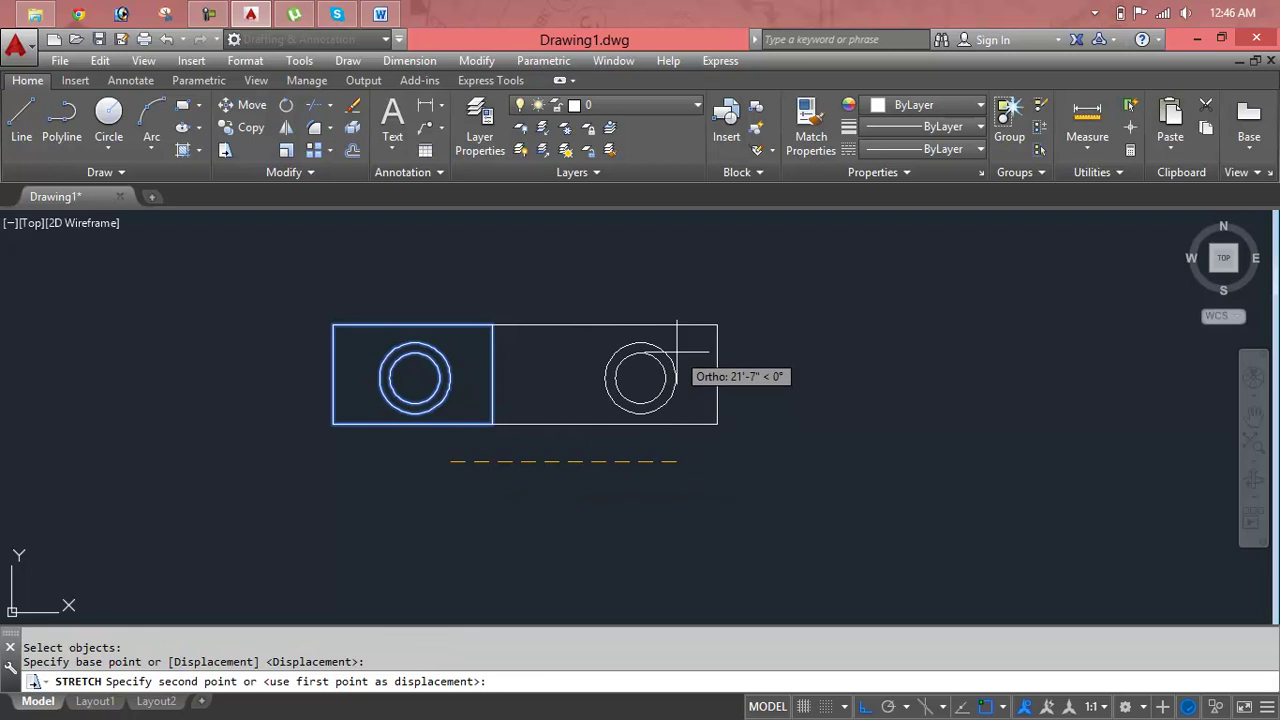
key("F7")
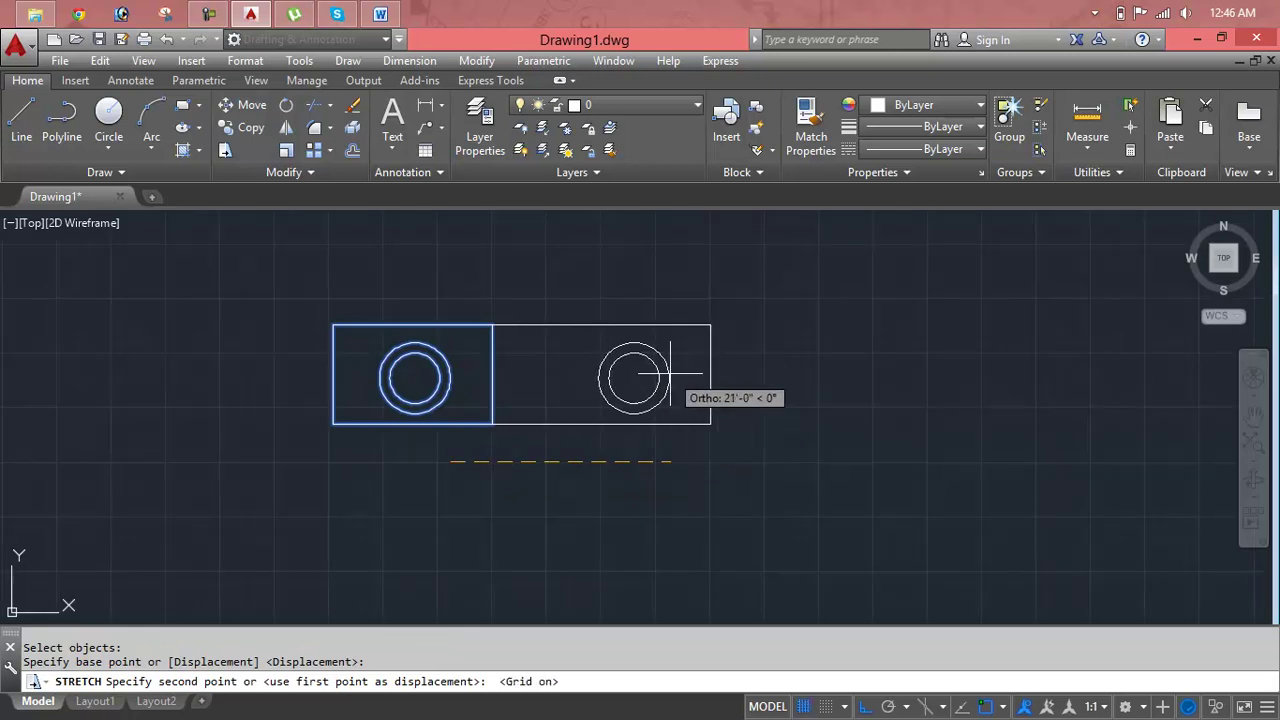
key("F7")
key("F8")
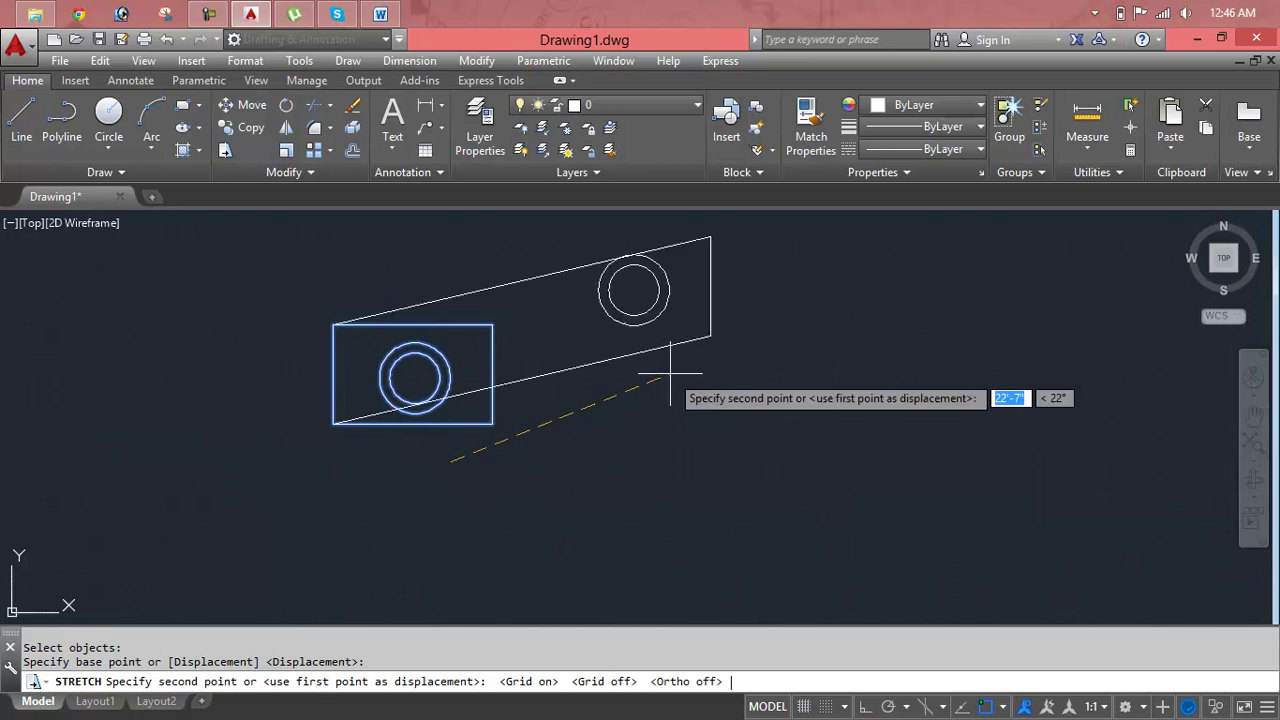
middle_click_drag(700, 378, 720, 557)
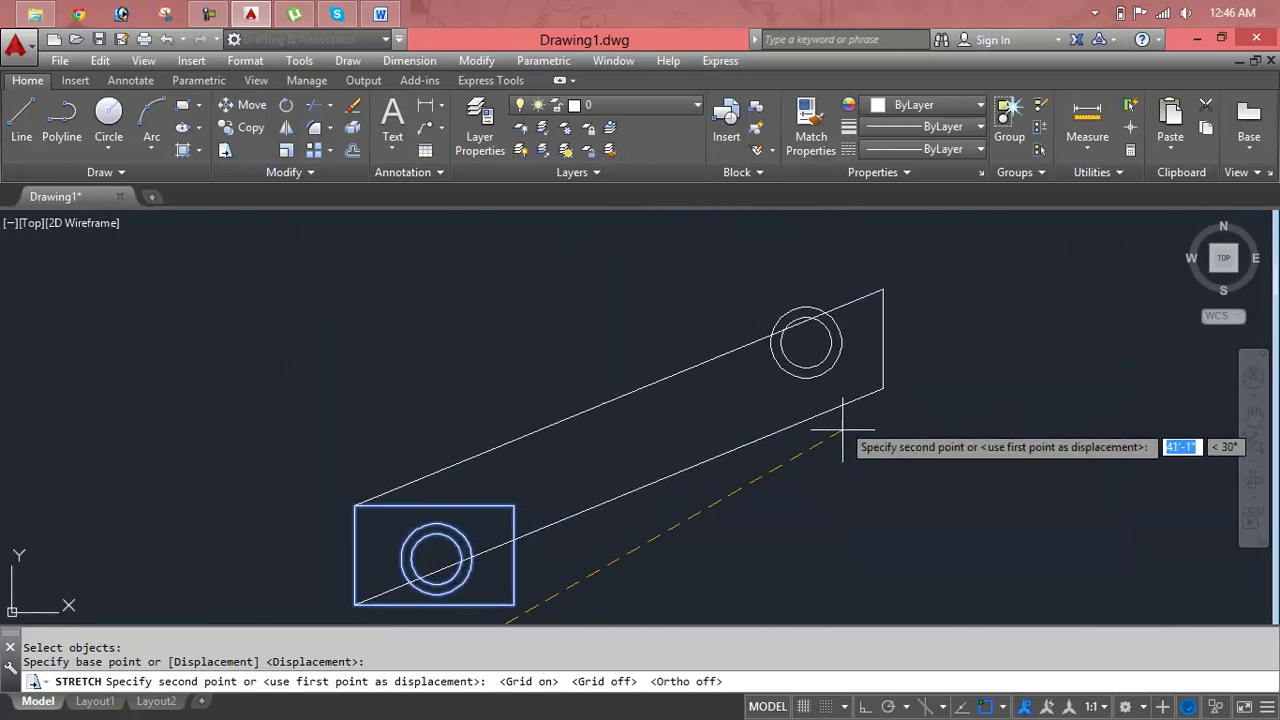
left_click(895, 447)
Step: Undo the view change and the diagonal stretch, then clear the command
scroll(893, 449, "down", 3)
middle_click_drag(893, 449, 760, 383)
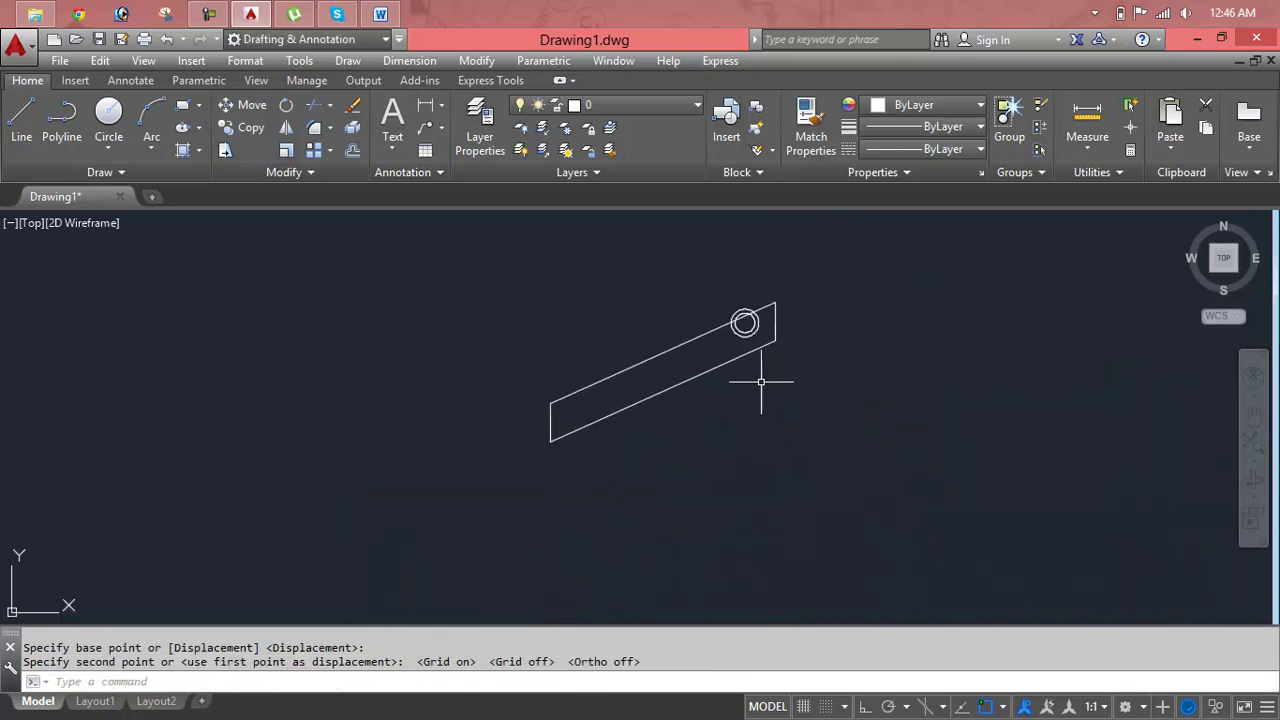
key("ctrl+z")
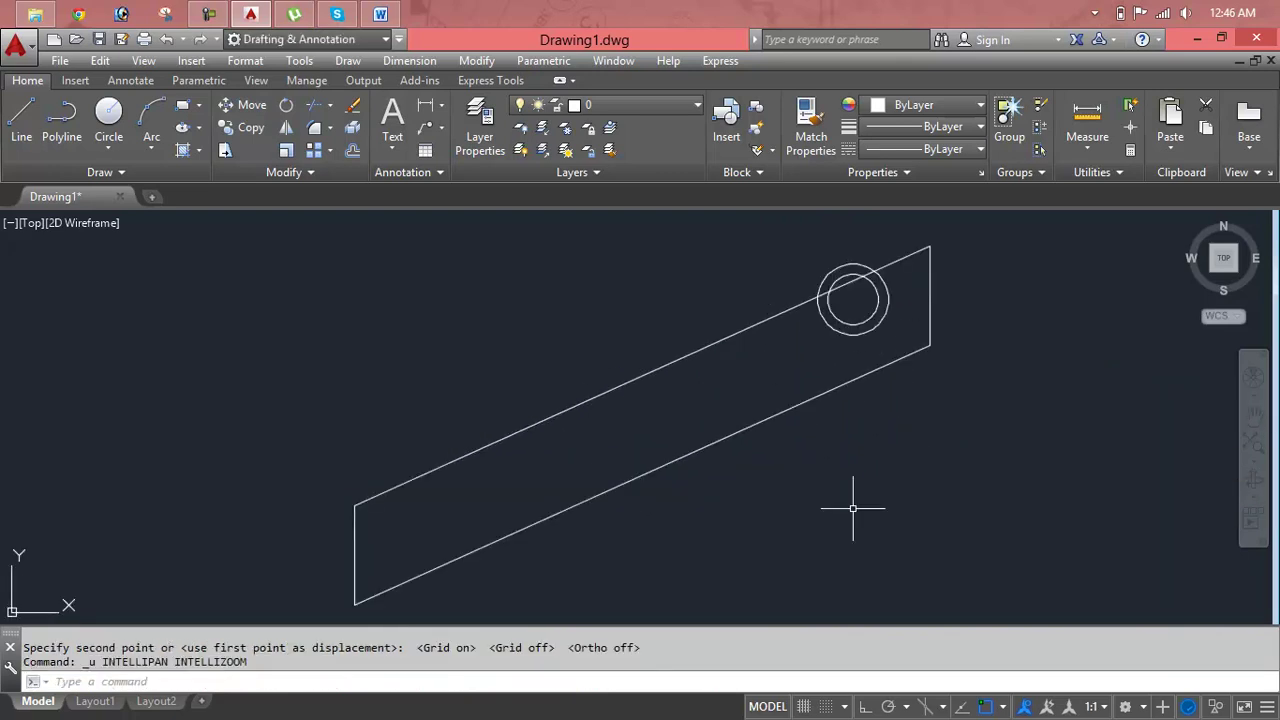
key("ctrl+z")
key("Escape")
Step: Stretch the picked rectangle to the right, then undo it
type("s")
key("Return")
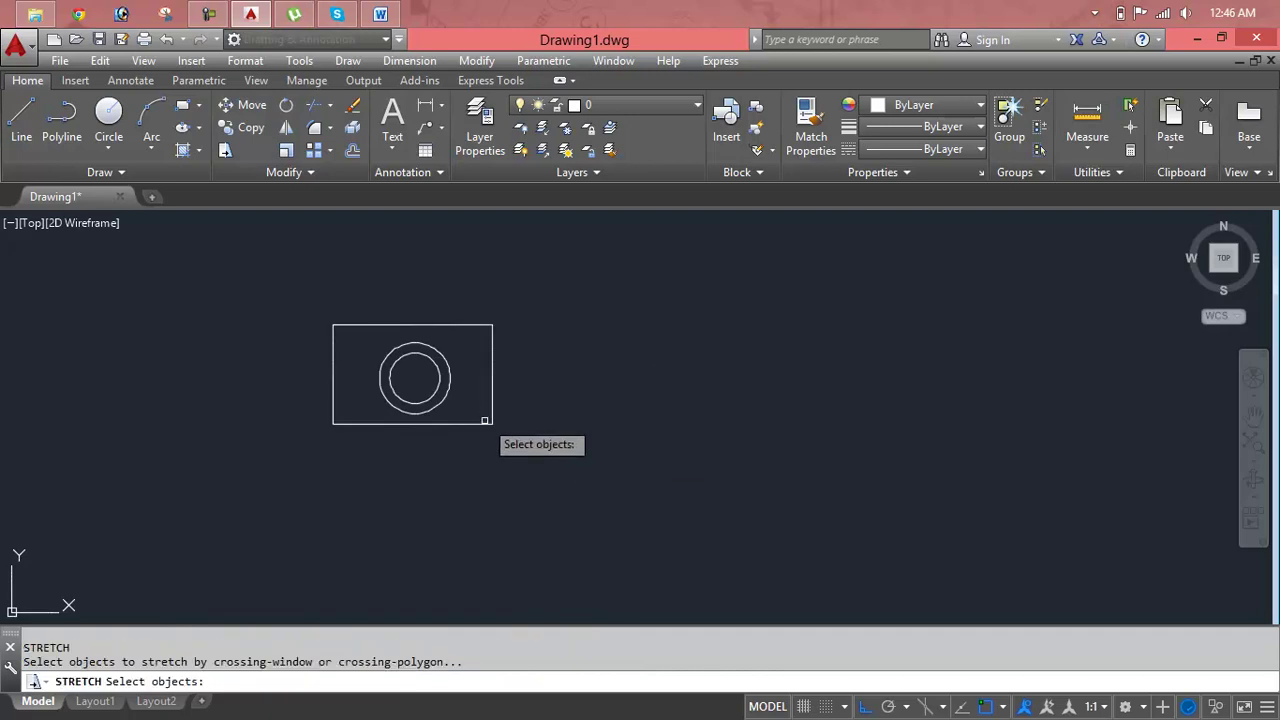
left_click(485, 423)
key("Return")
left_click(491, 425)
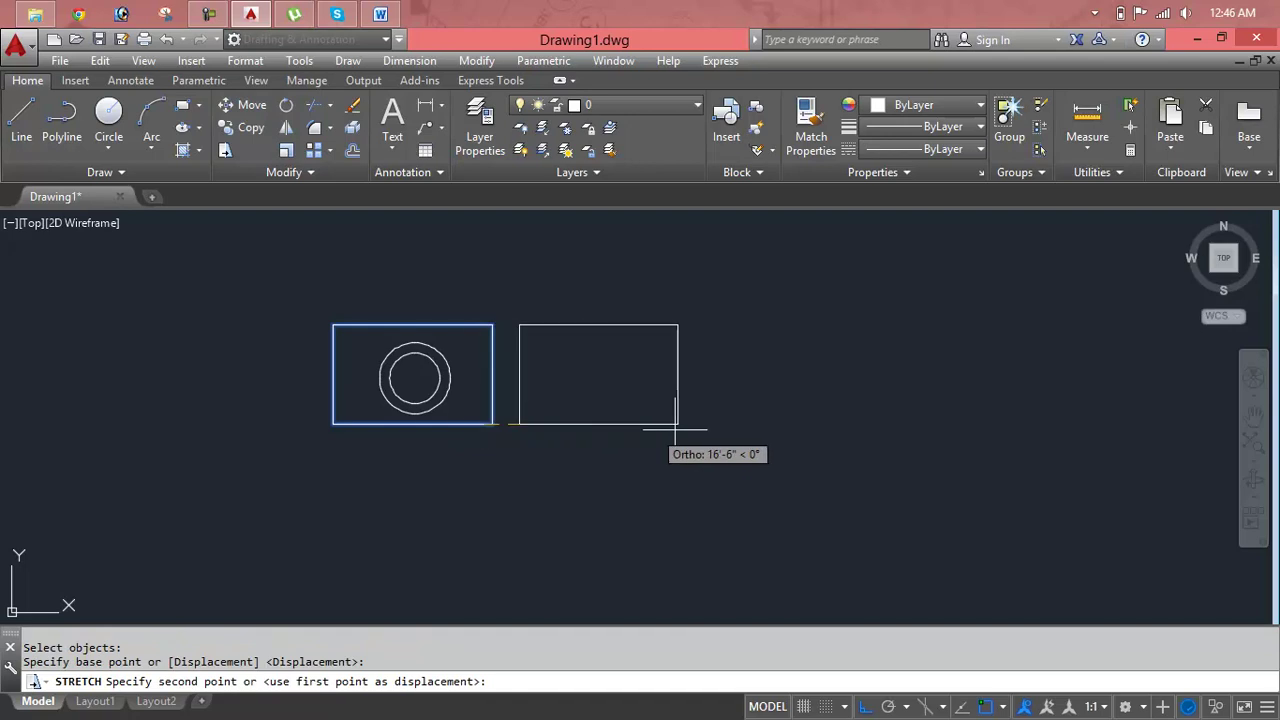
left_click(865, 440)
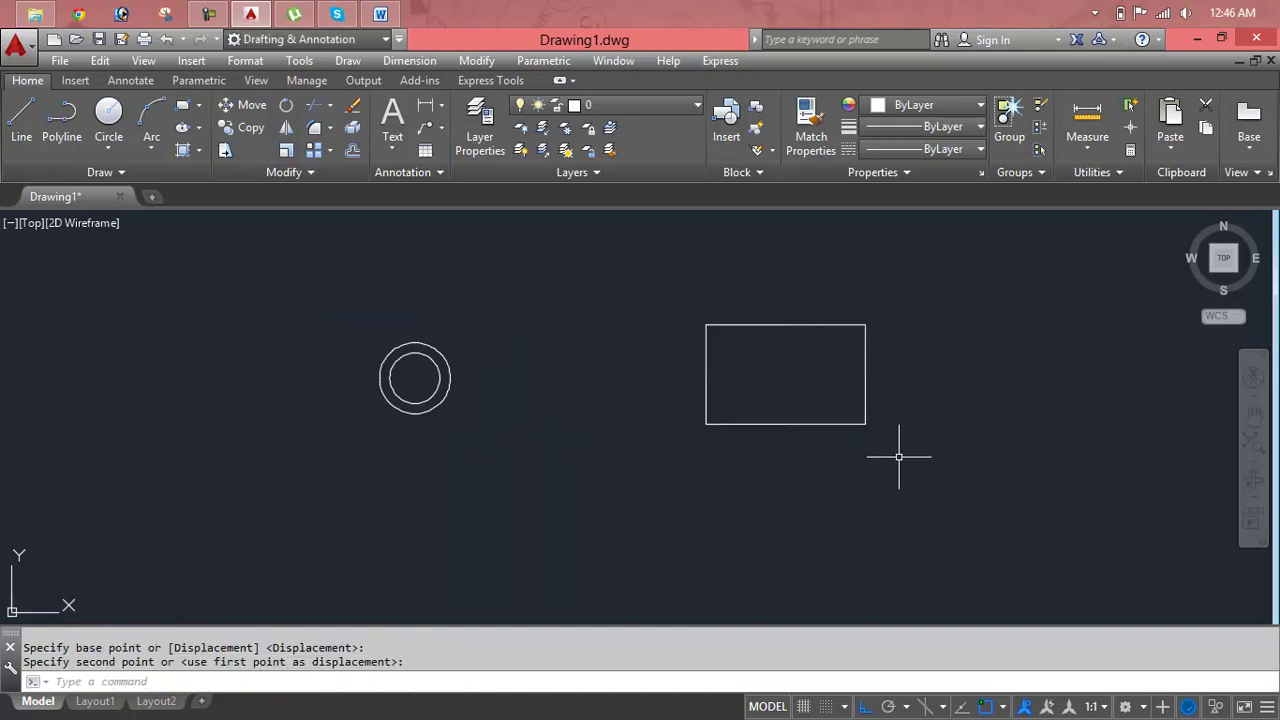
key("ctrl+z")
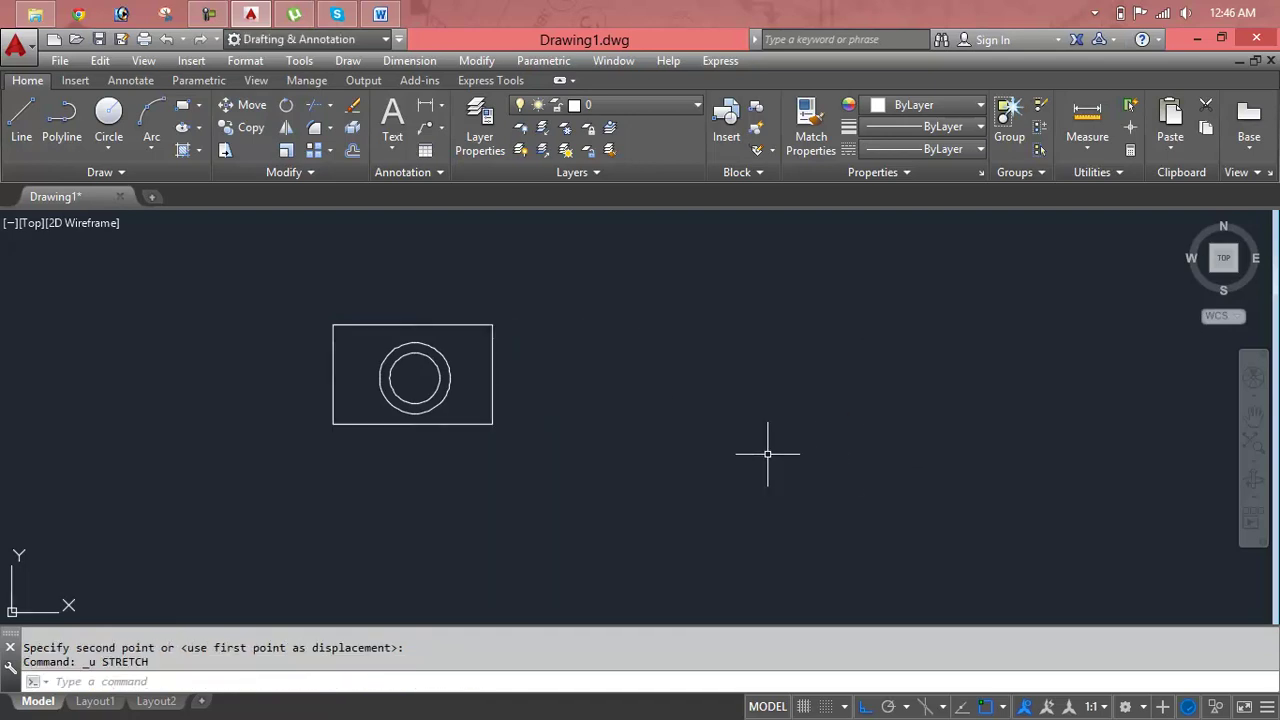
Step: Stretch the rectangle alone 34'-5" to the right, leaving the circles behind
type("s")
key("Return")
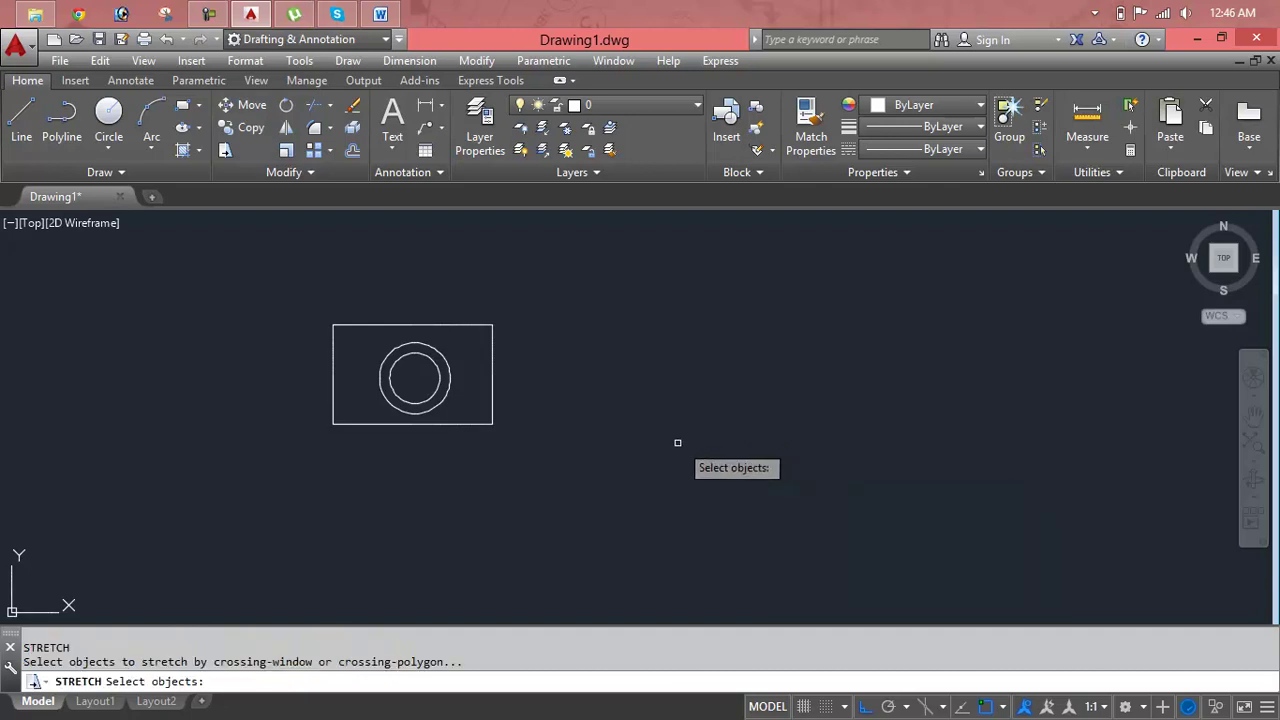
left_click(490, 423)
key("Return")
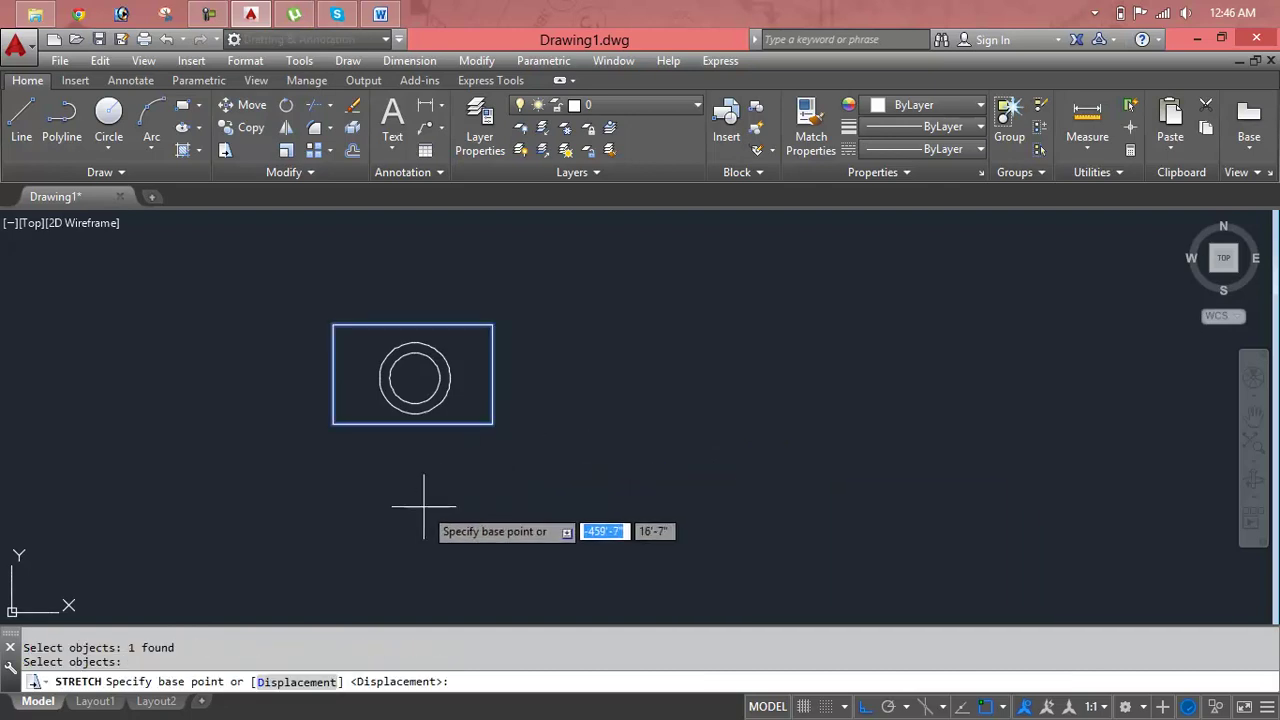
left_click(419, 506)
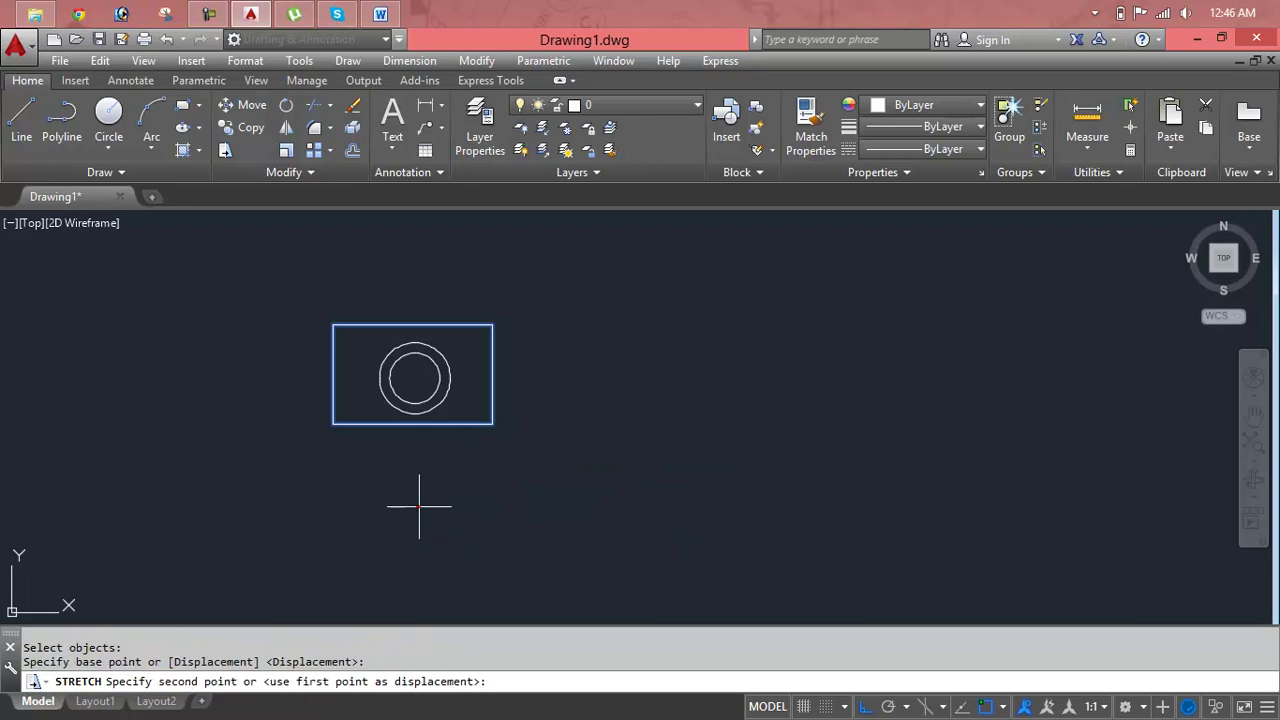
left_click(779, 531)
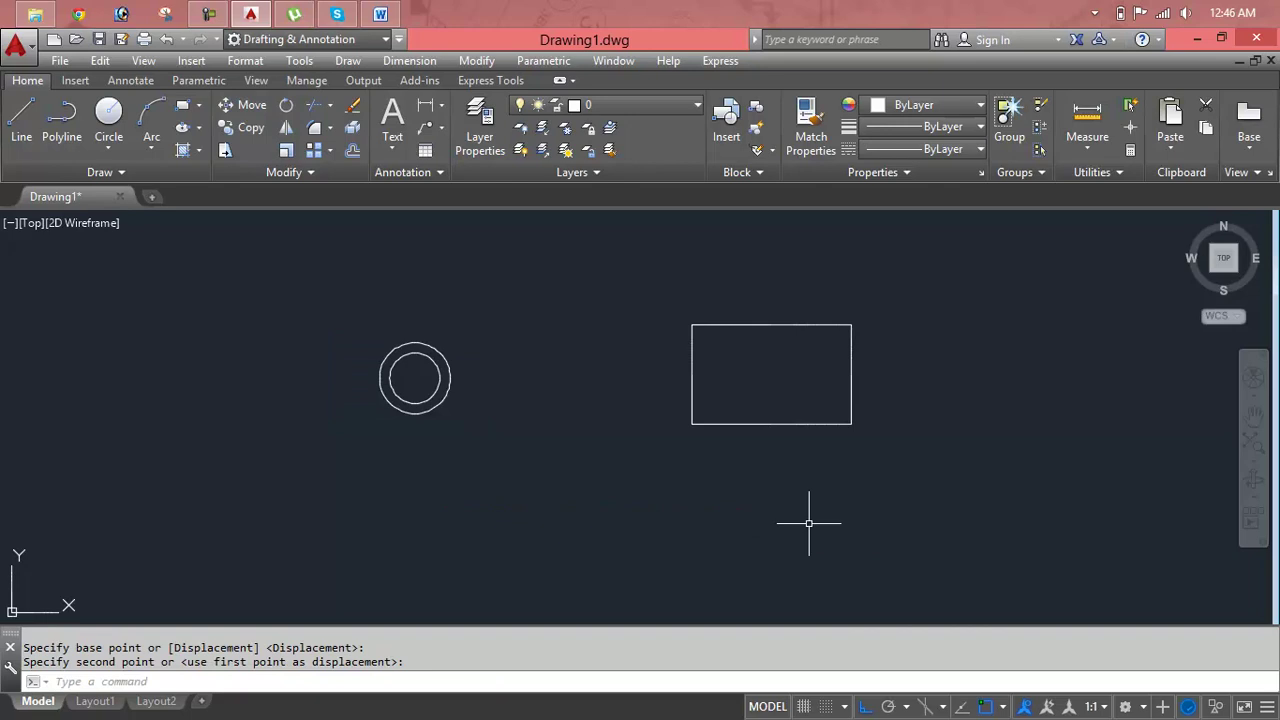
Step: Undo the rectangle's move and begin a stretch on the rectangle, then abandon it
key("Escape")
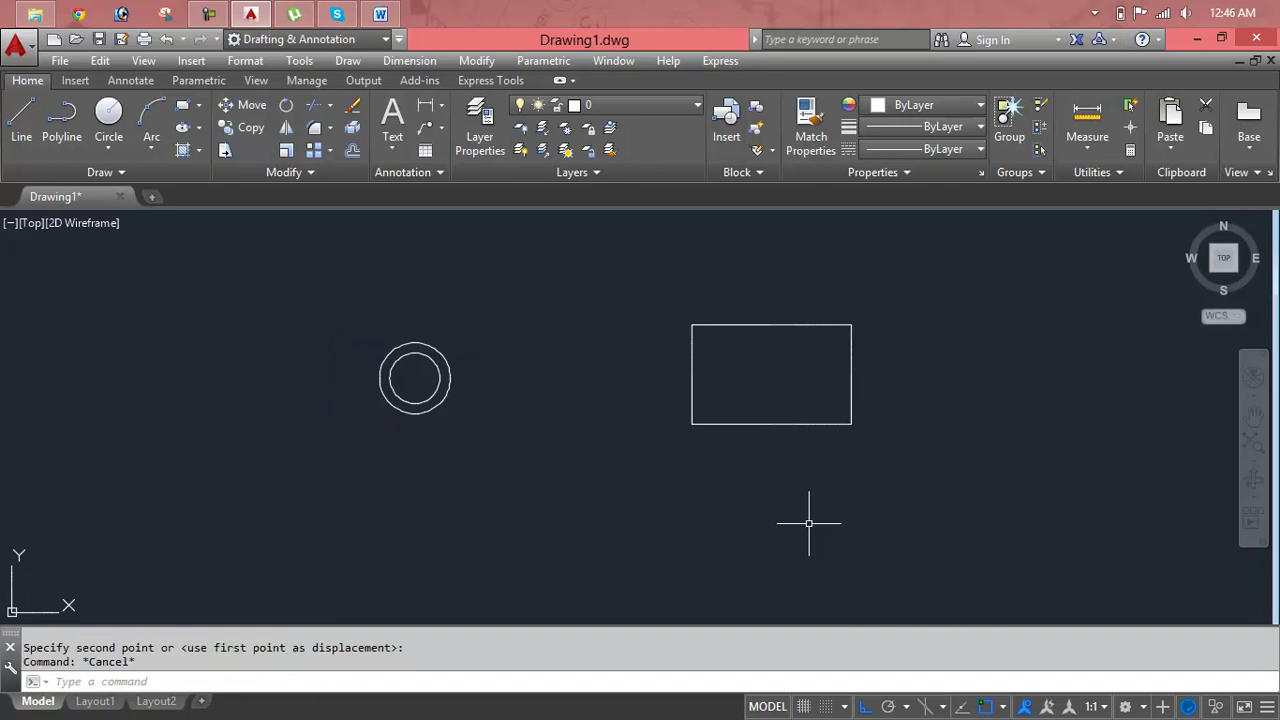
key("ctrl+z")
key("Escape")
key("Escape")
type("s")
key("Return")
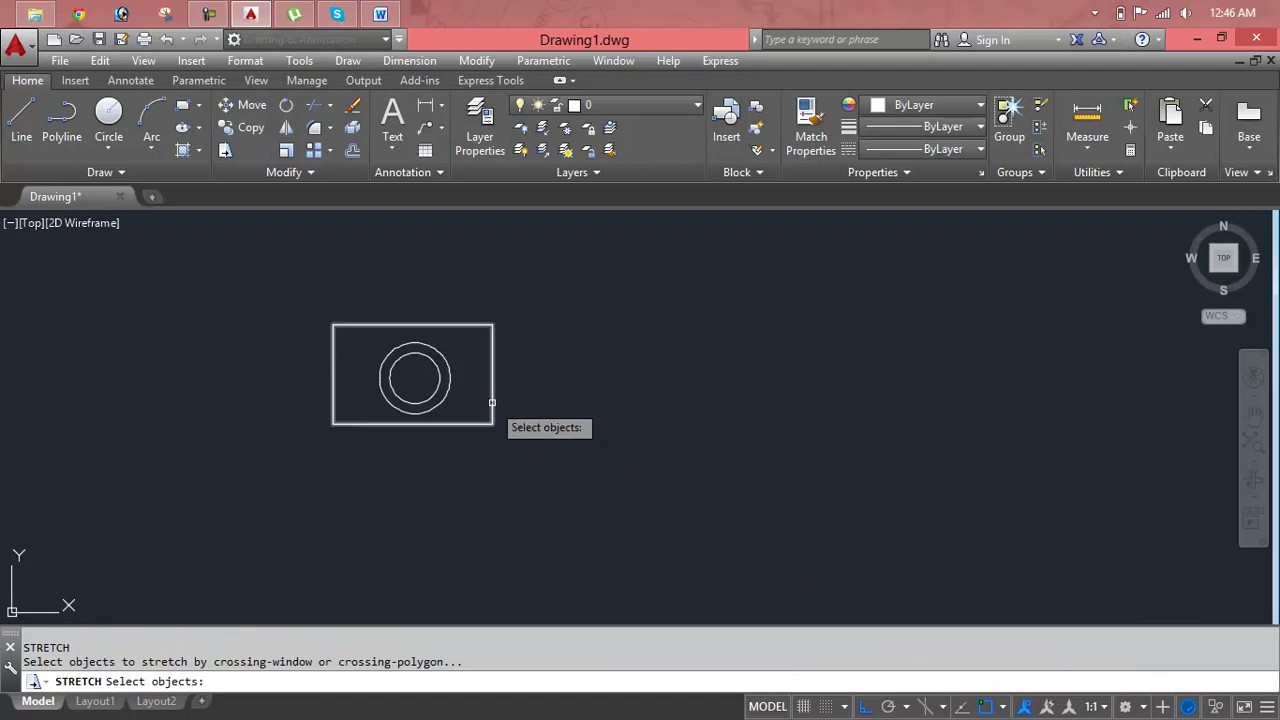
left_click(492, 405)
right_click(500, 432)
left_click(493, 426)
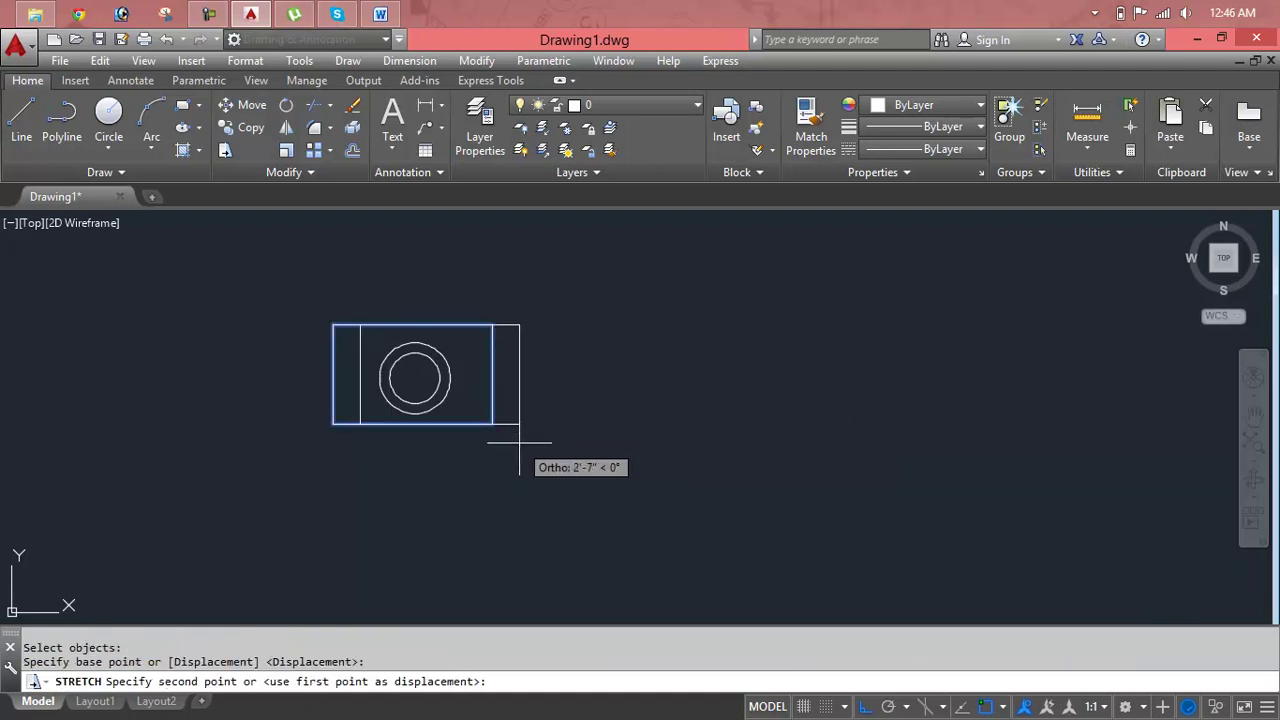
key("Escape")
key("Escape")
Step: Try stretching the picked rectangle again, then cancel it
type("s")
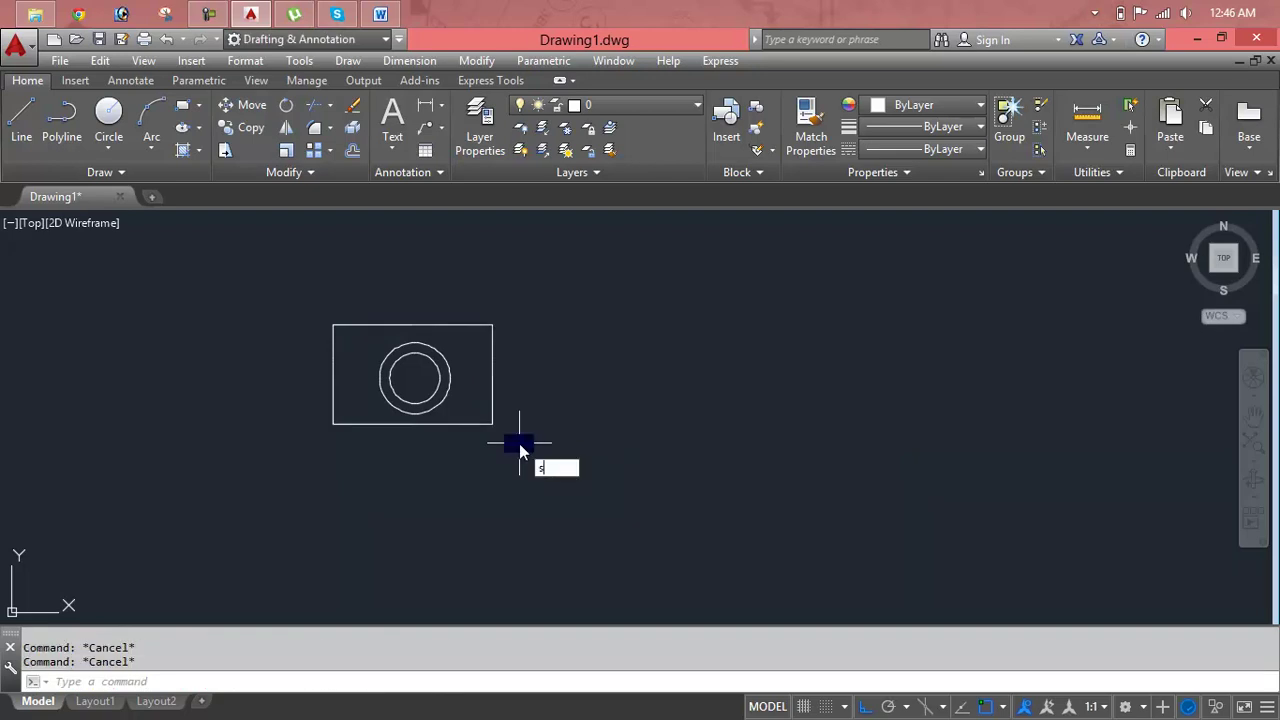
key("Return")
left_click(481, 424)
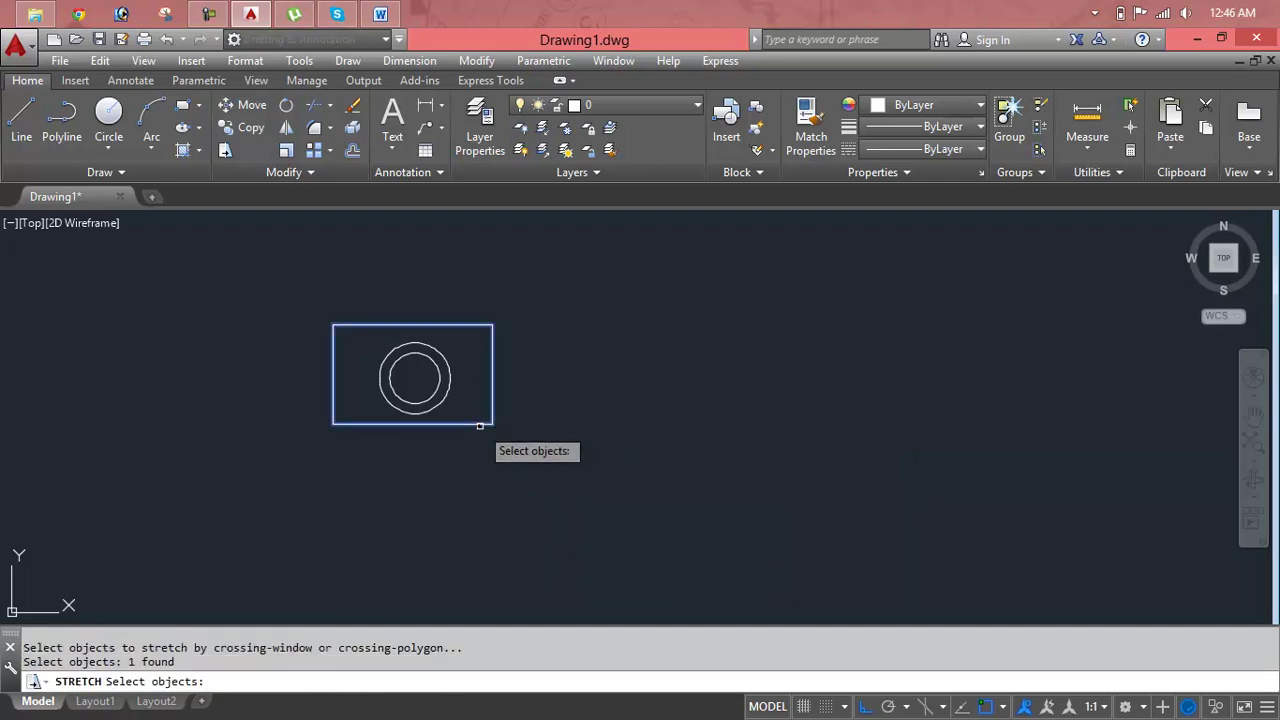
key("Return")
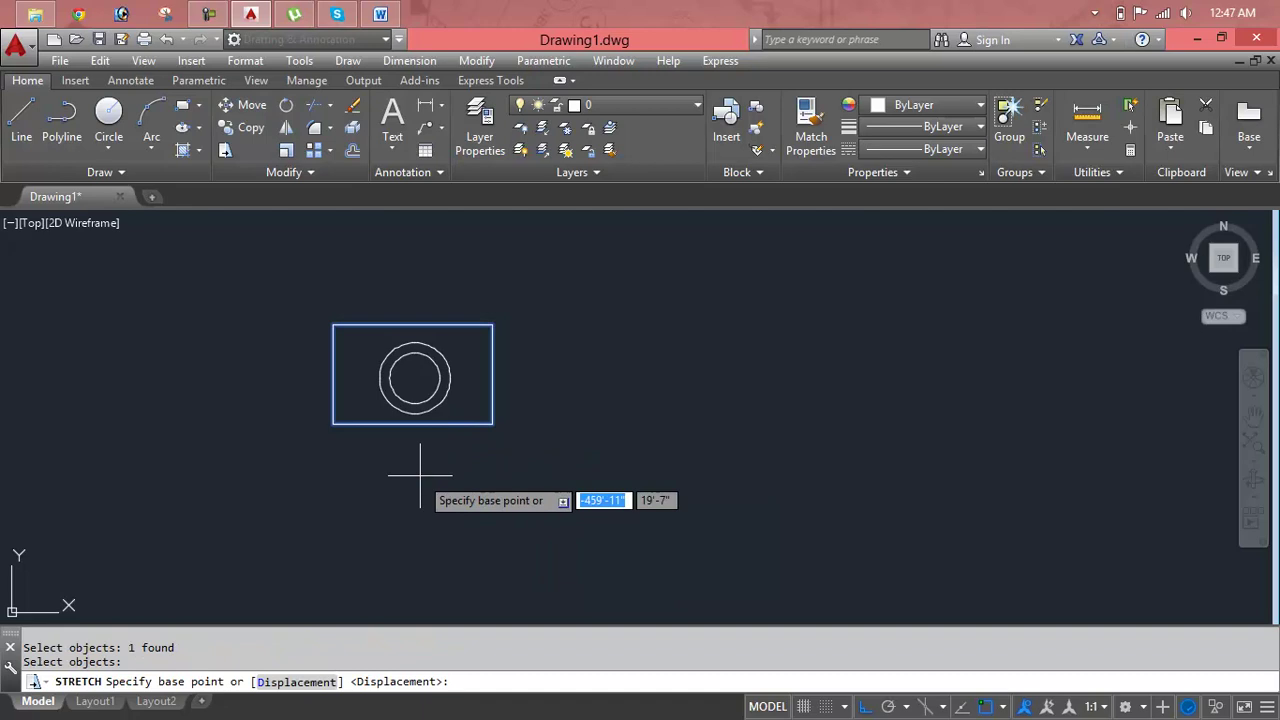
left_click(421, 466)
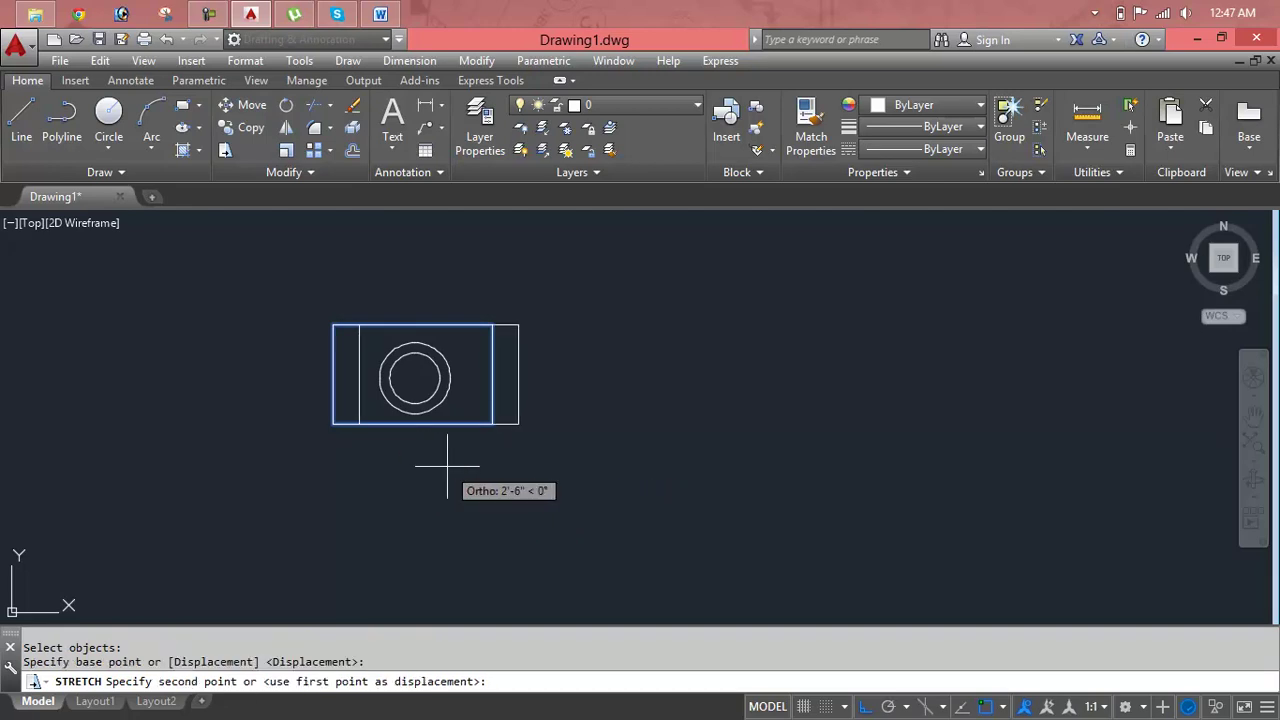
key("Escape")
key("Escape")
key("Escape")
Step: Crossing-window the rectangle and both circles and stretch them together 4'-6" left
type("s")
key("Return")
left_click(599, 310)
left_click(412, 438)
key("Return")
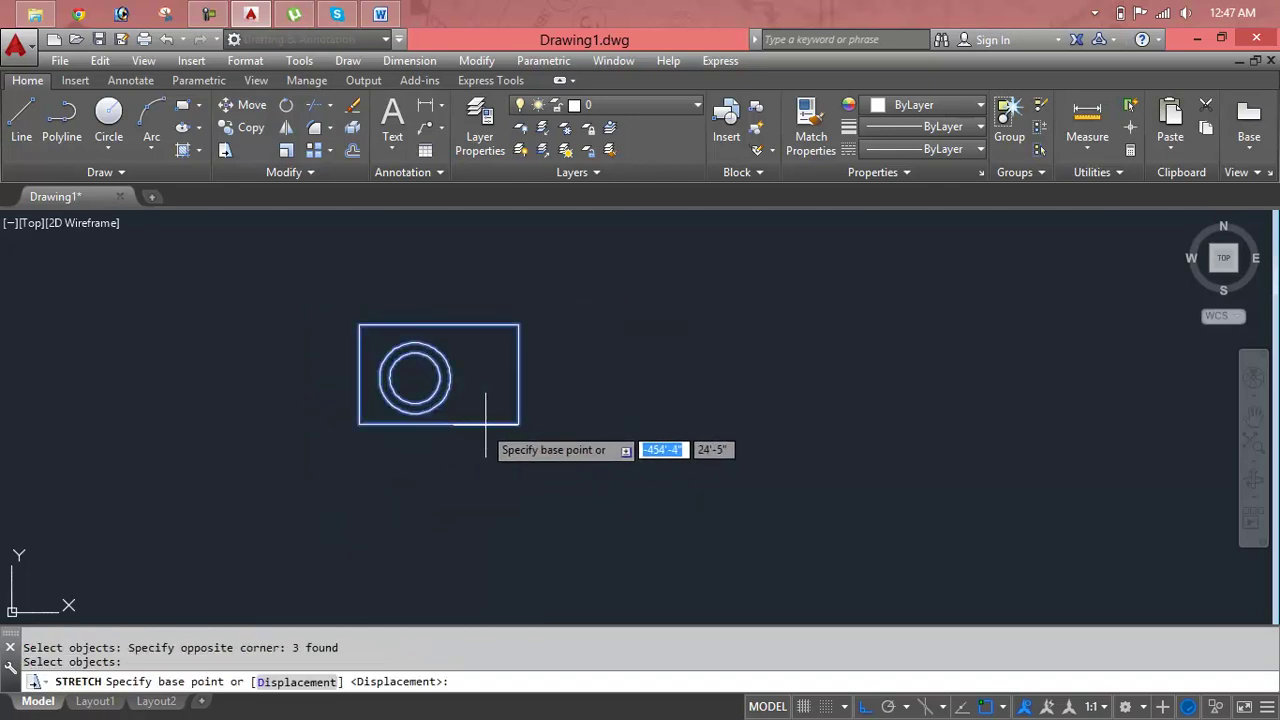
left_click(485, 425)
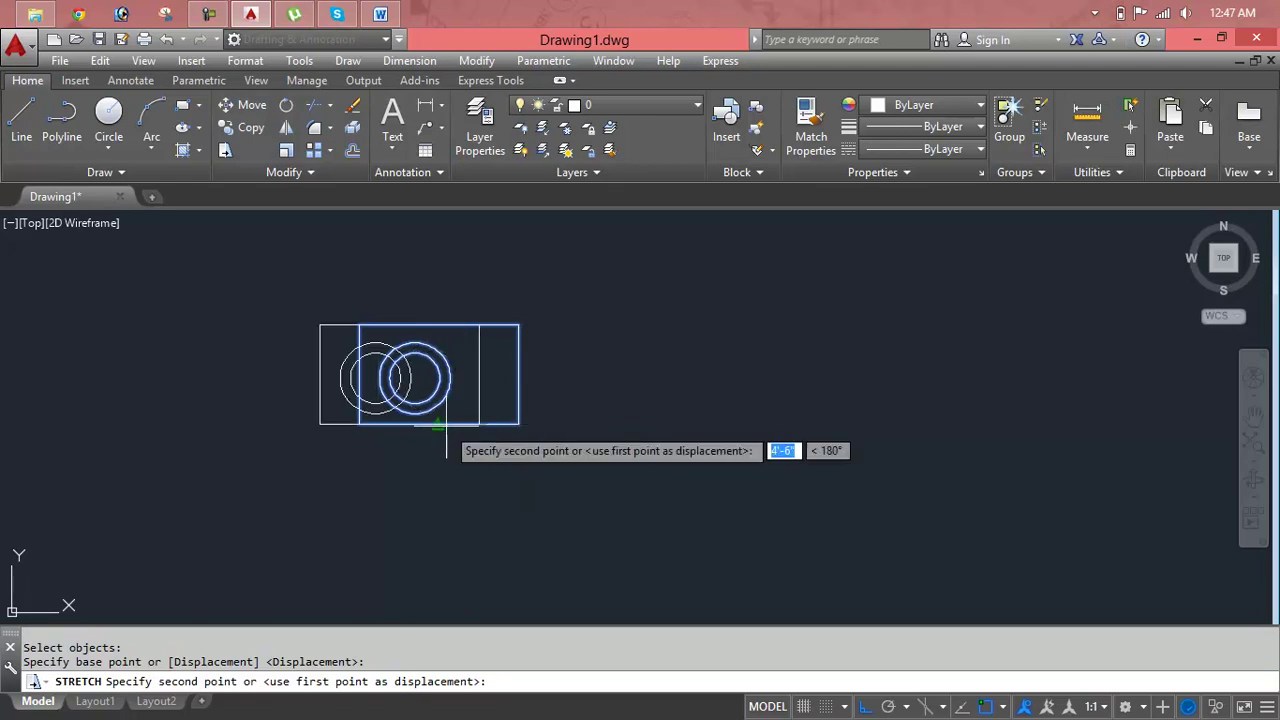
left_click(359, 428)
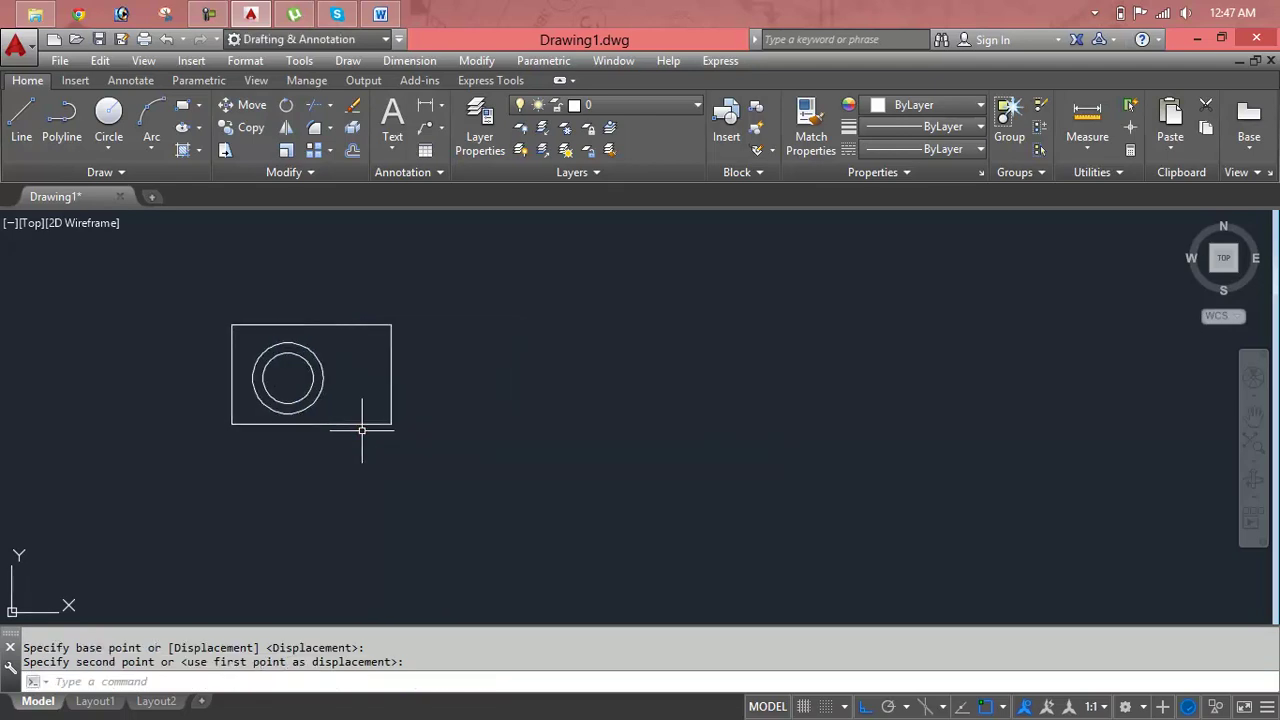
Step: Stretch the picked rectangle far to the right, away from the concentric circles
type("s")
key("Return")
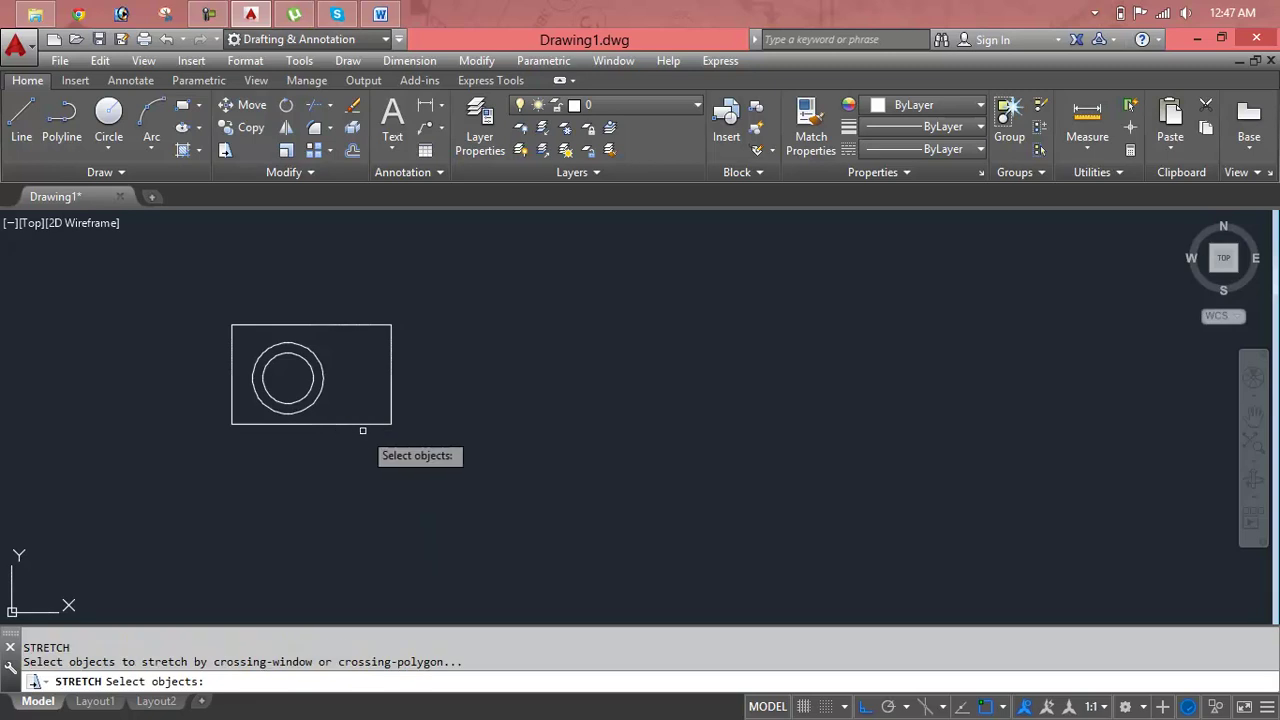
left_click(372, 427)
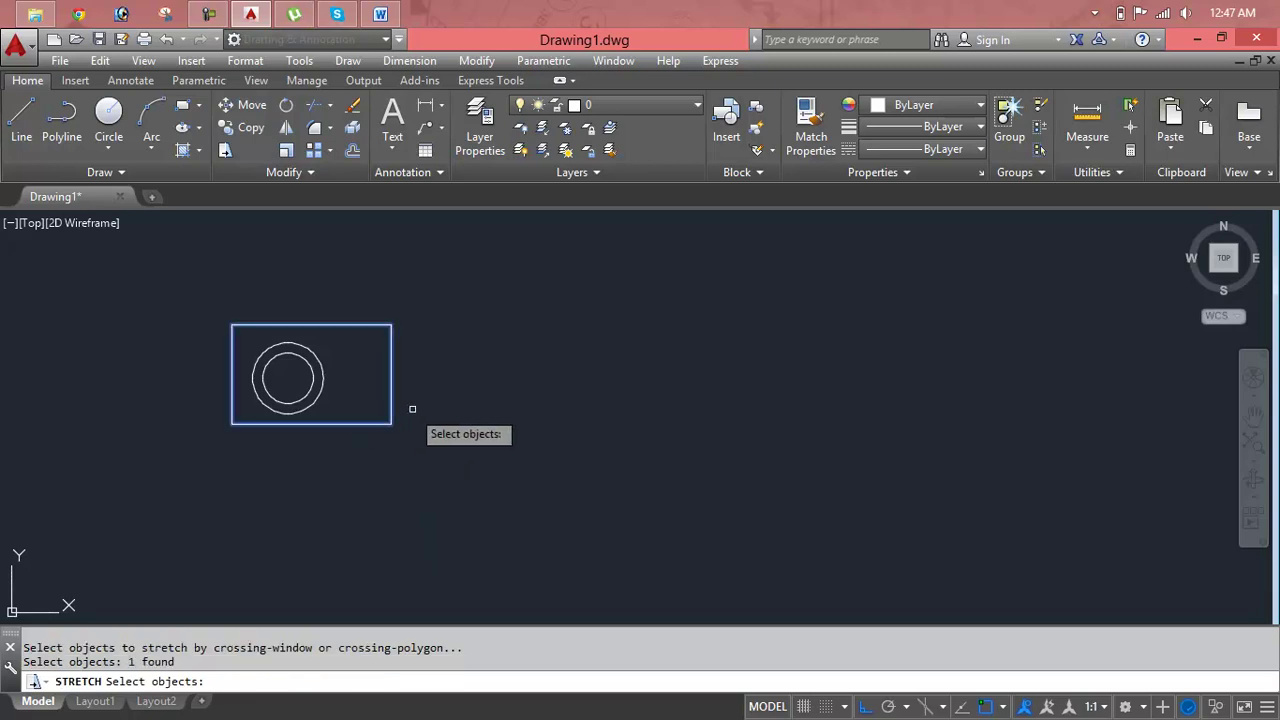
key("Return")
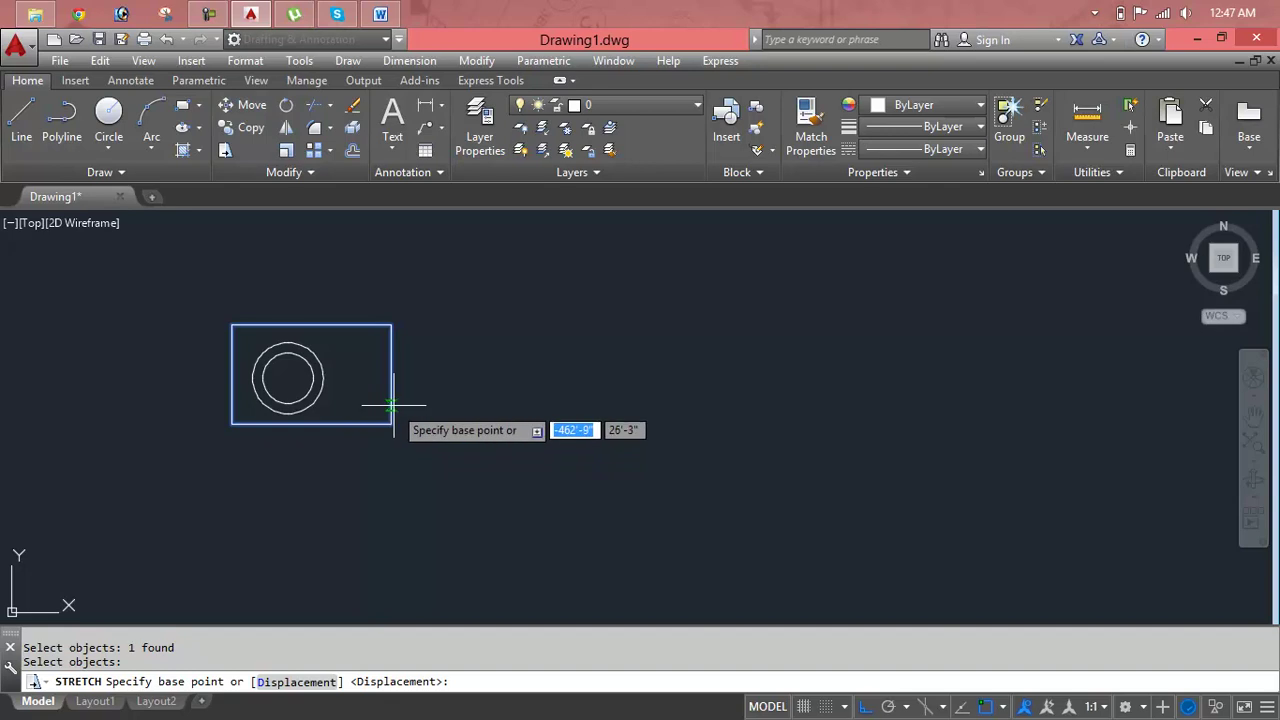
left_click(325, 460)
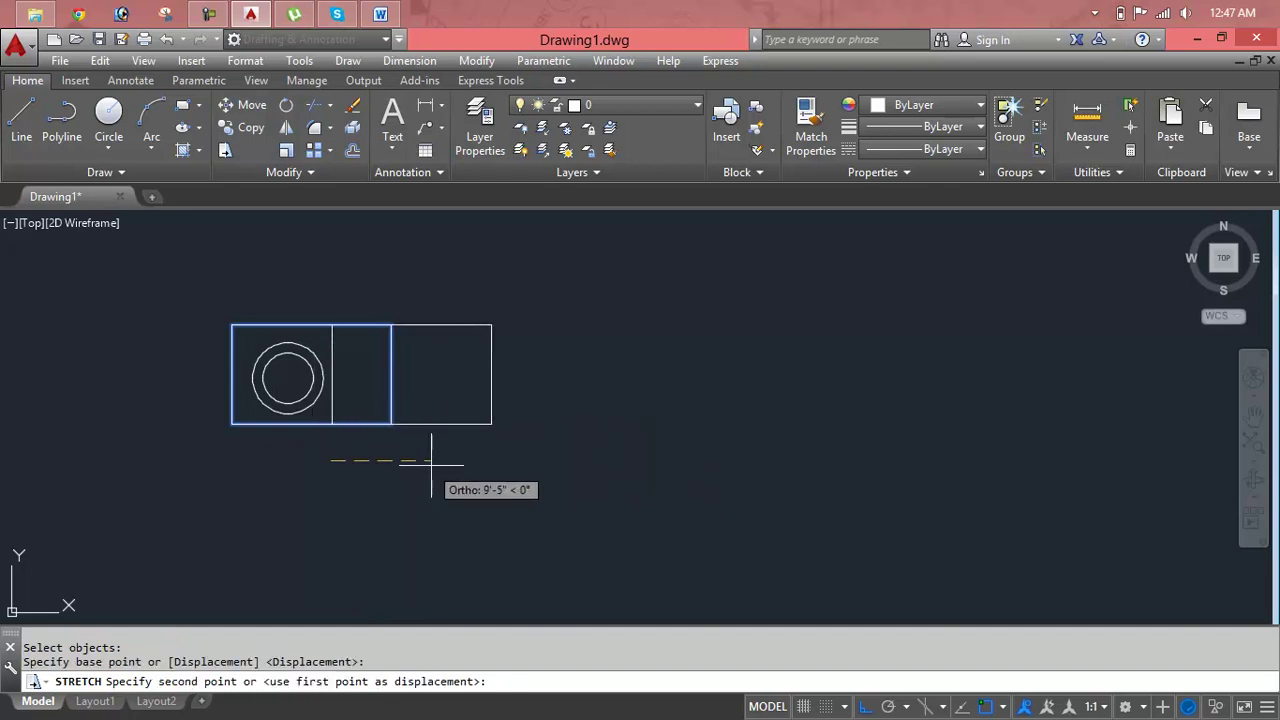
left_click(842, 463)
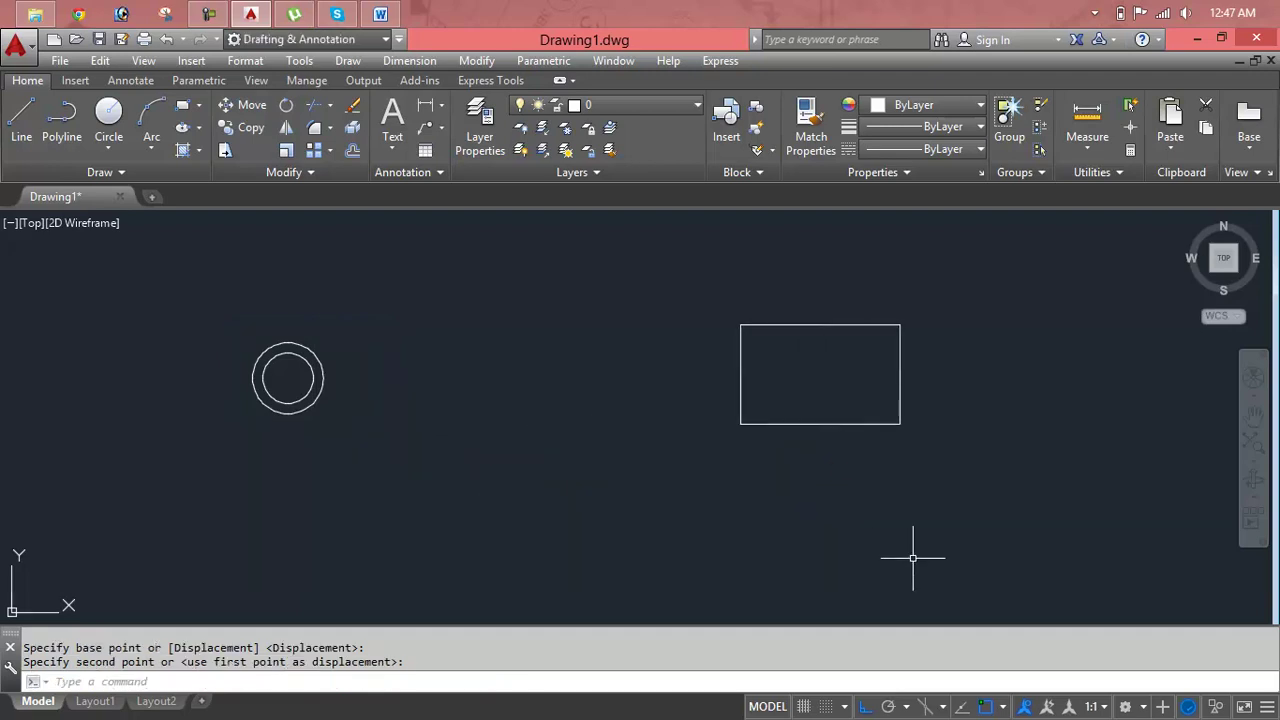
key("Escape")
Step: Erase the rectangle and all circles with a crossing window
left_click(940, 268)
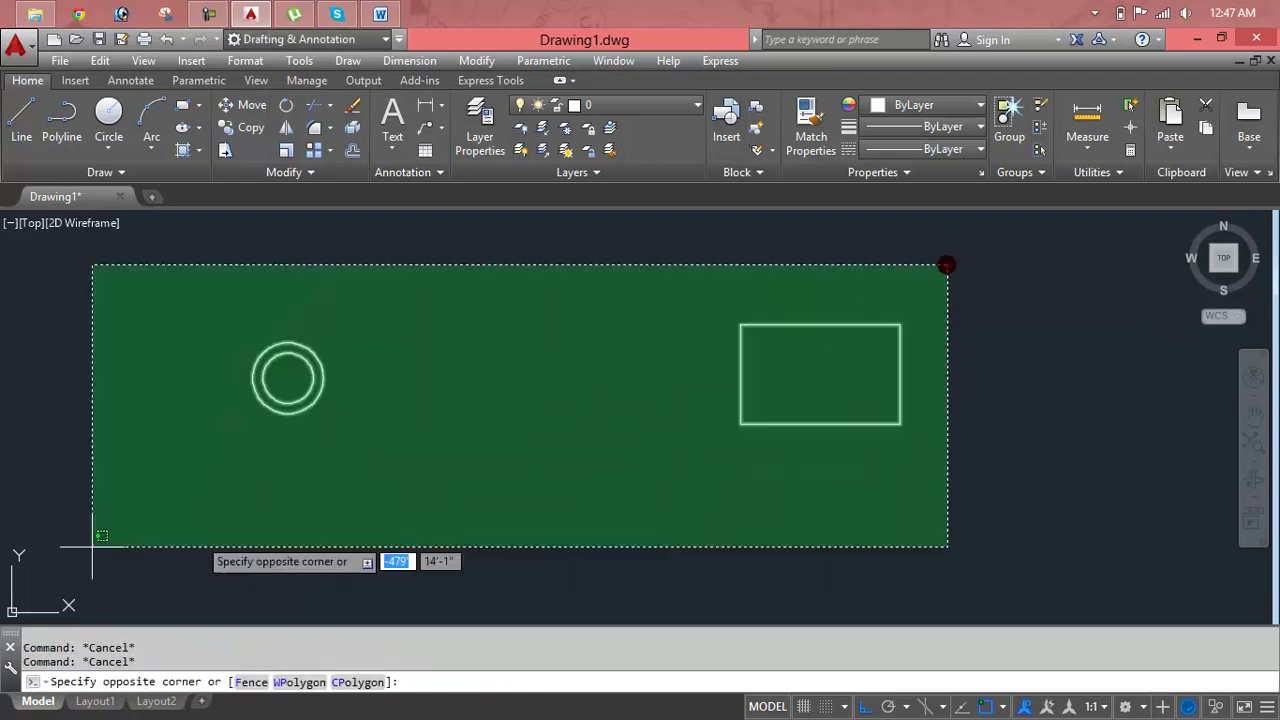
left_click(267, 563)
key("Delete")
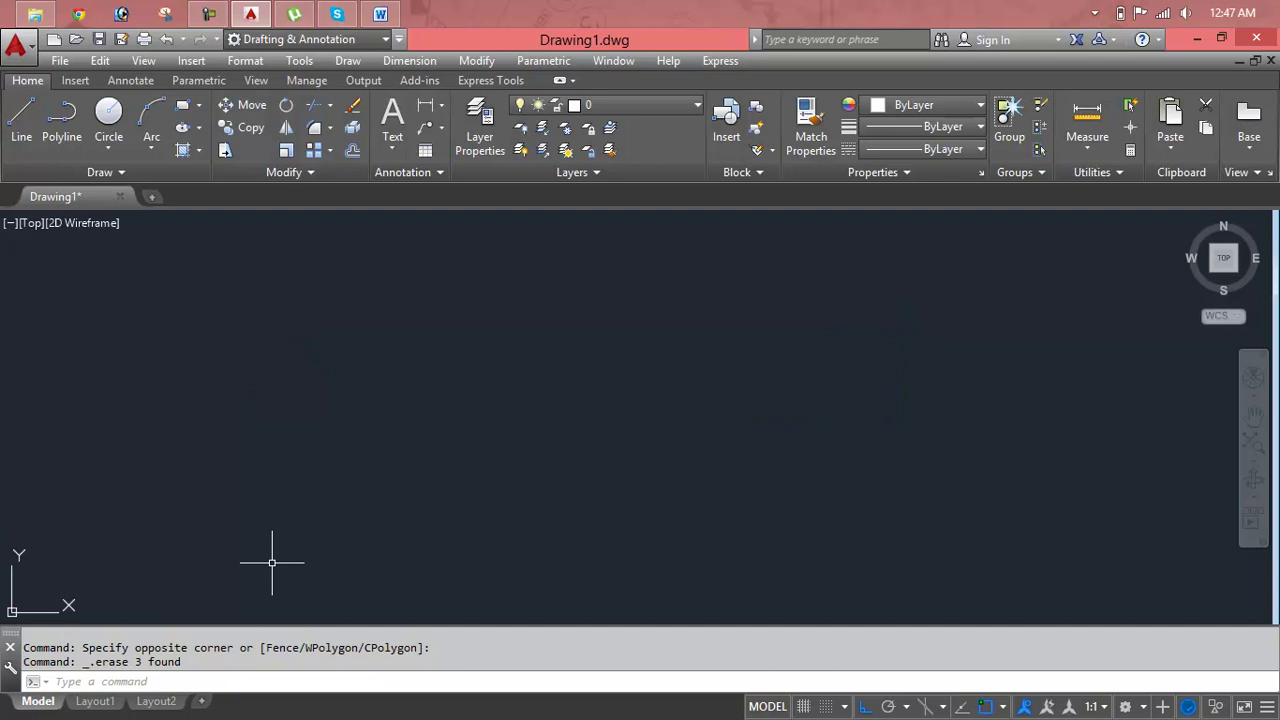
type("rec")
Step: Draw a new rectangle and start a circle centred inside it
key("Return")
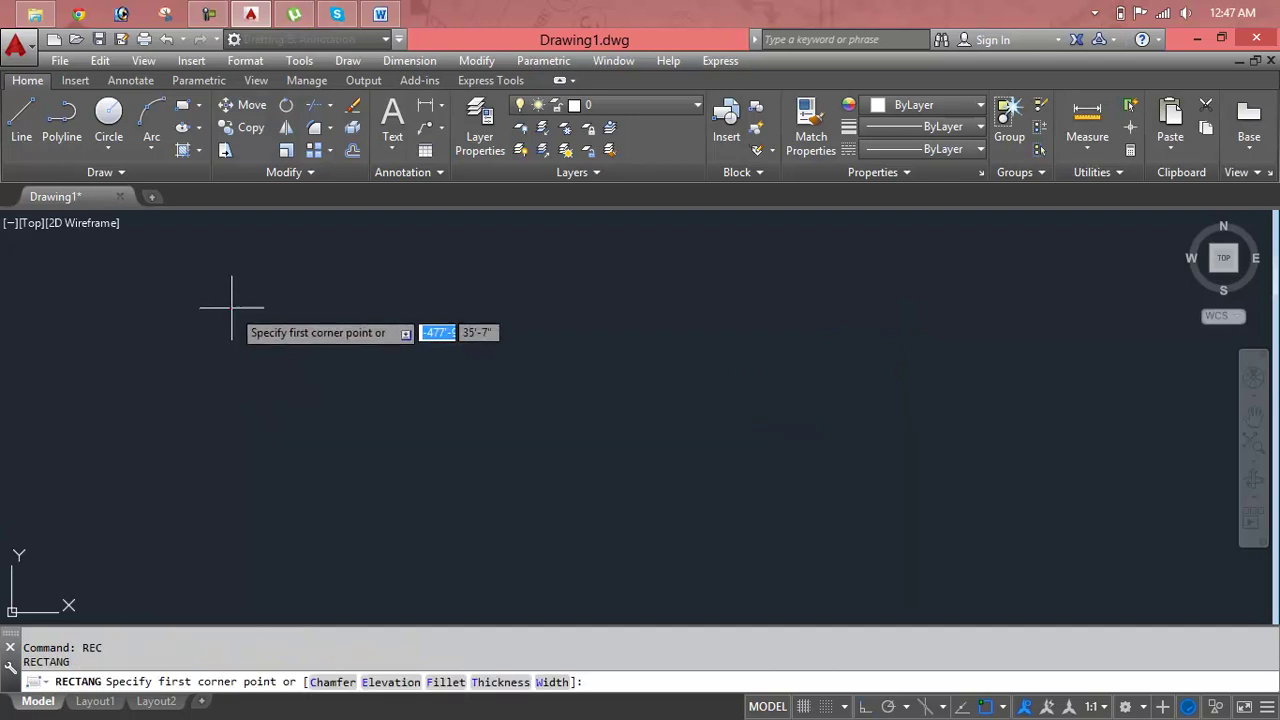
left_click(232, 308)
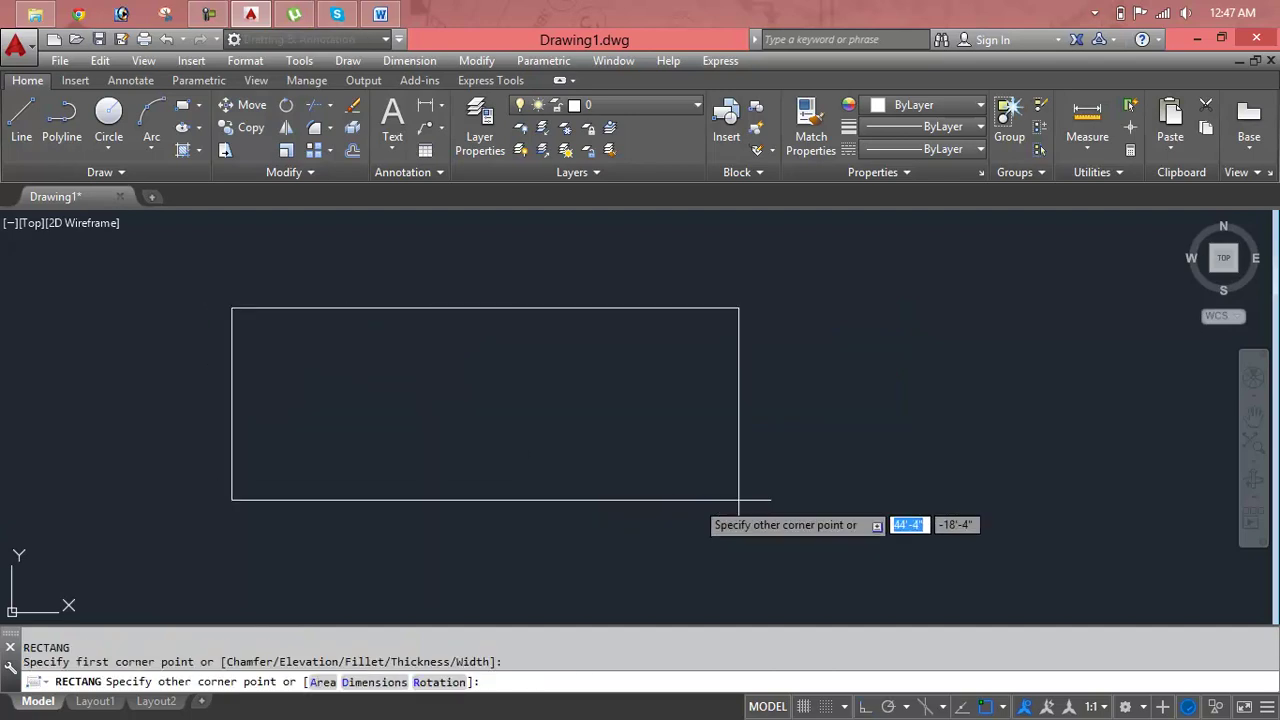
left_click(504, 428)
key("Escape")
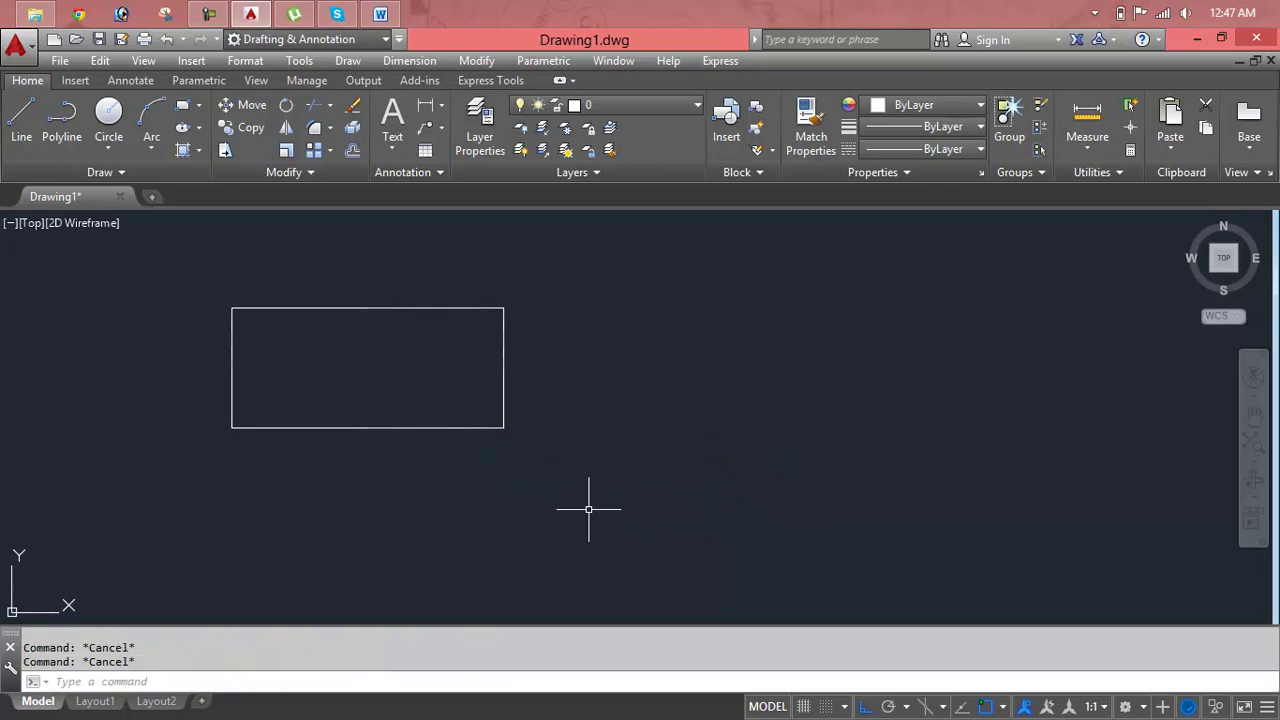
type("c")
key("Return")
left_click(414, 340)
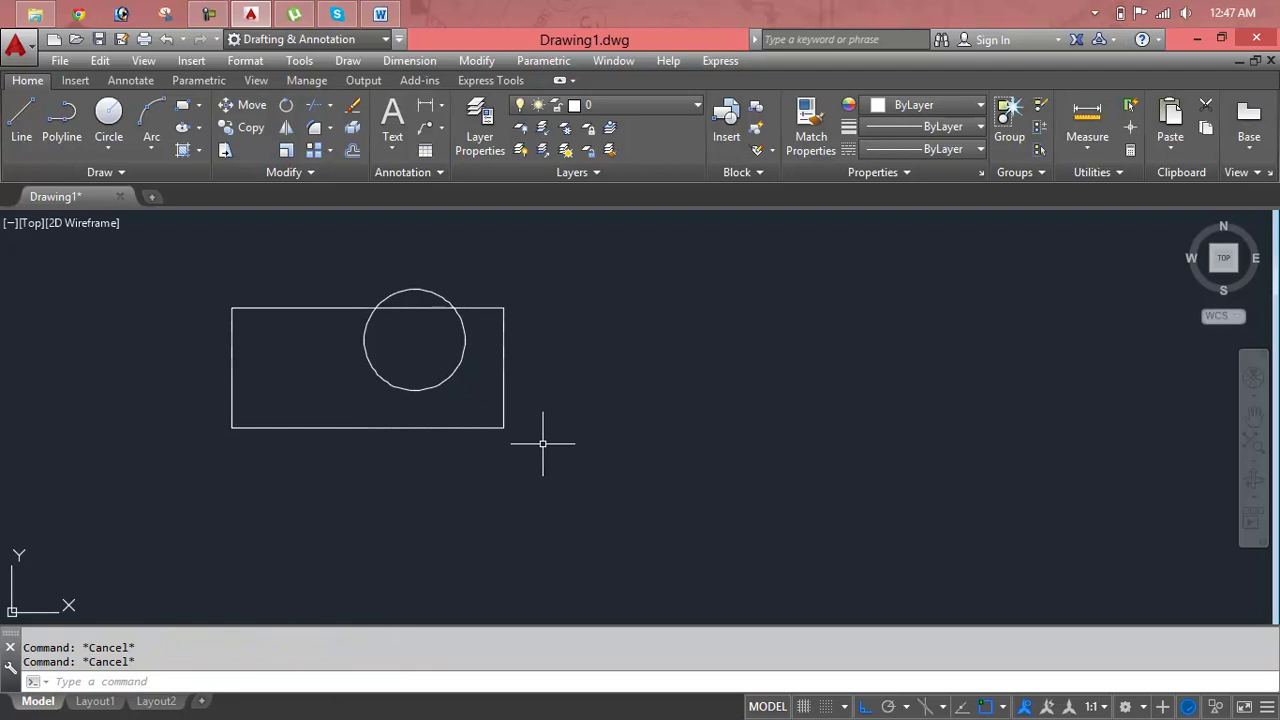
Step: Crossing-window the rectangle and circle and stretch them to the right
type("s")
key("Return")
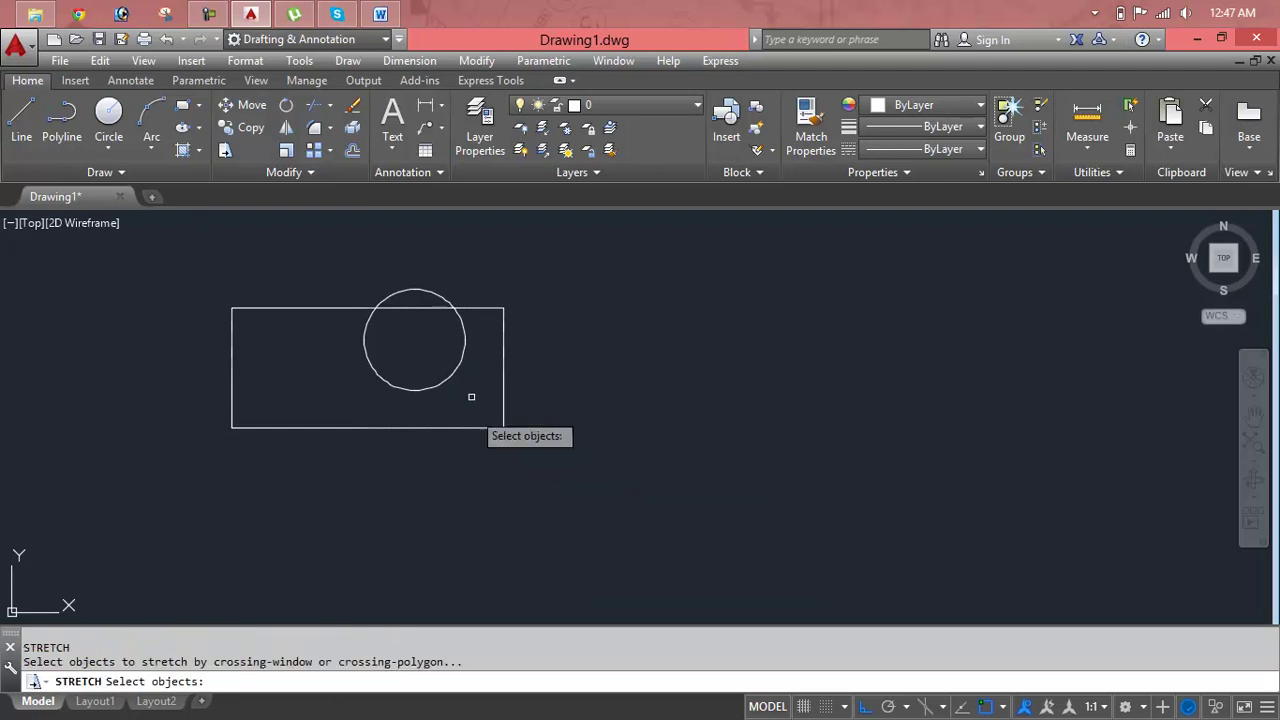
left_click(538, 254)
left_click(123, 508)
key("Return")
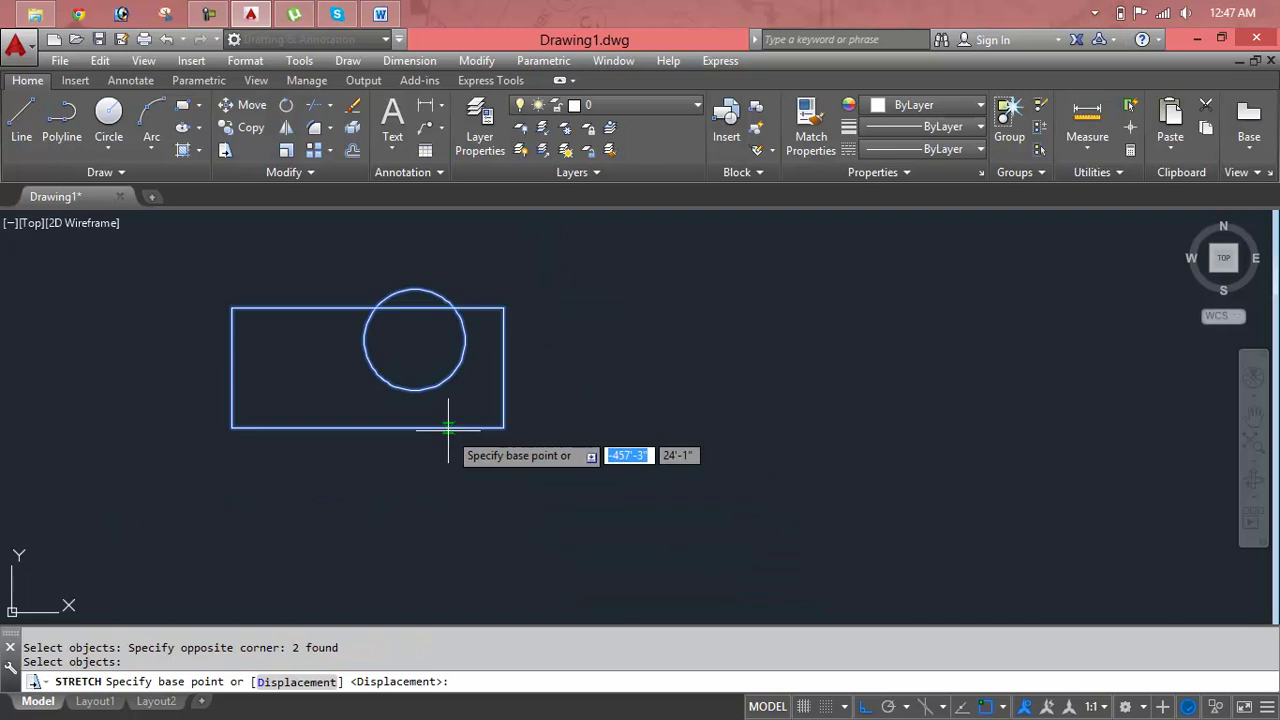
left_click(385, 478)
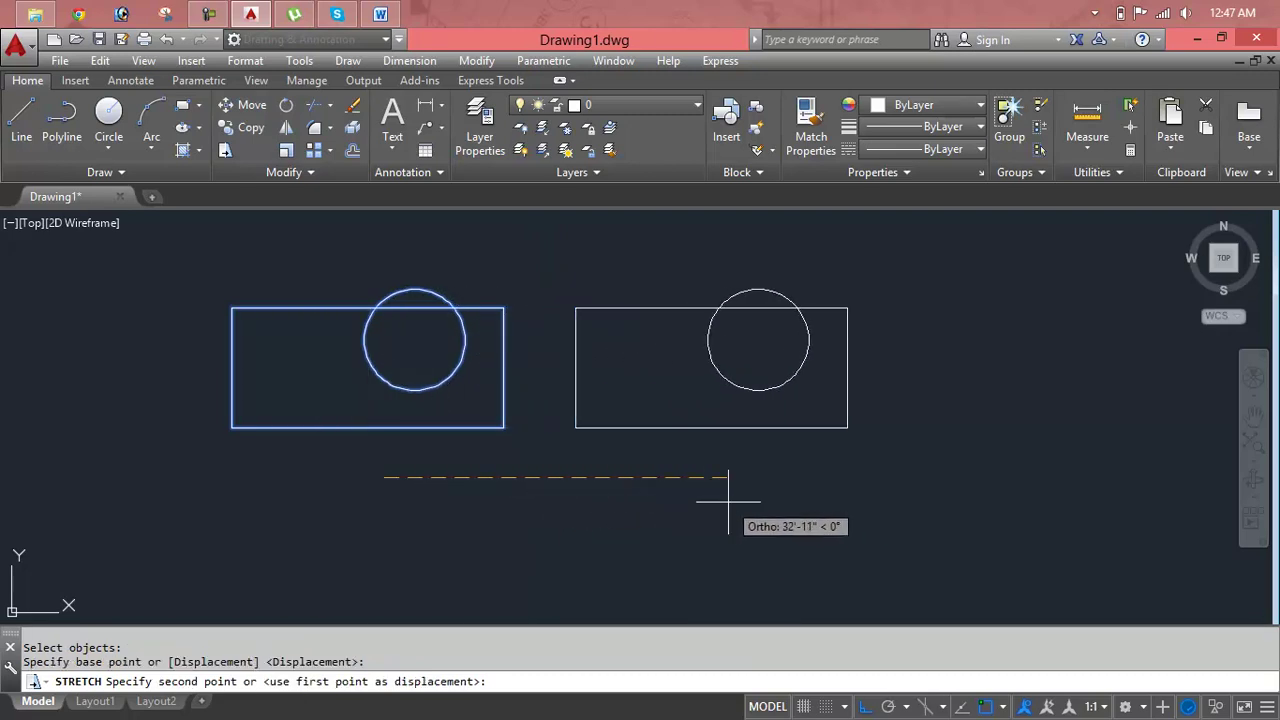
left_click(728, 502)
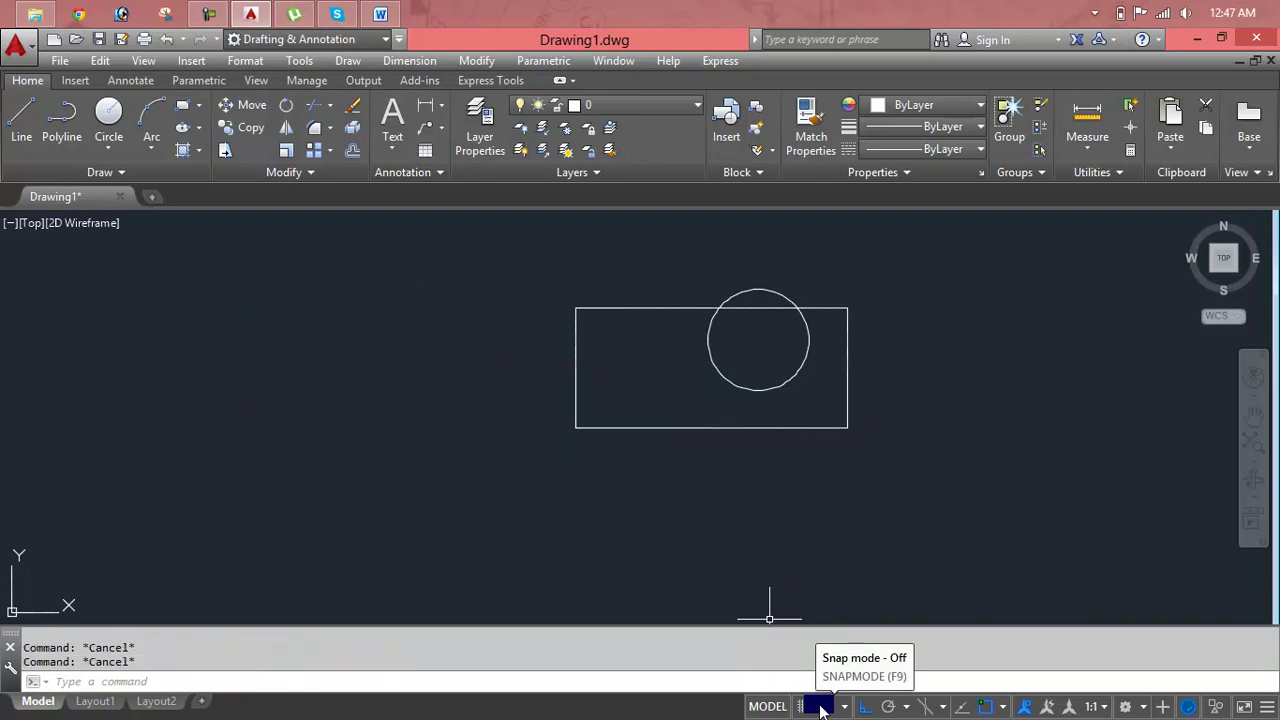
type("s")
Step: Stretch again to lengthen the rectangle, carrying the circle along
key("Return")
left_click(951, 257)
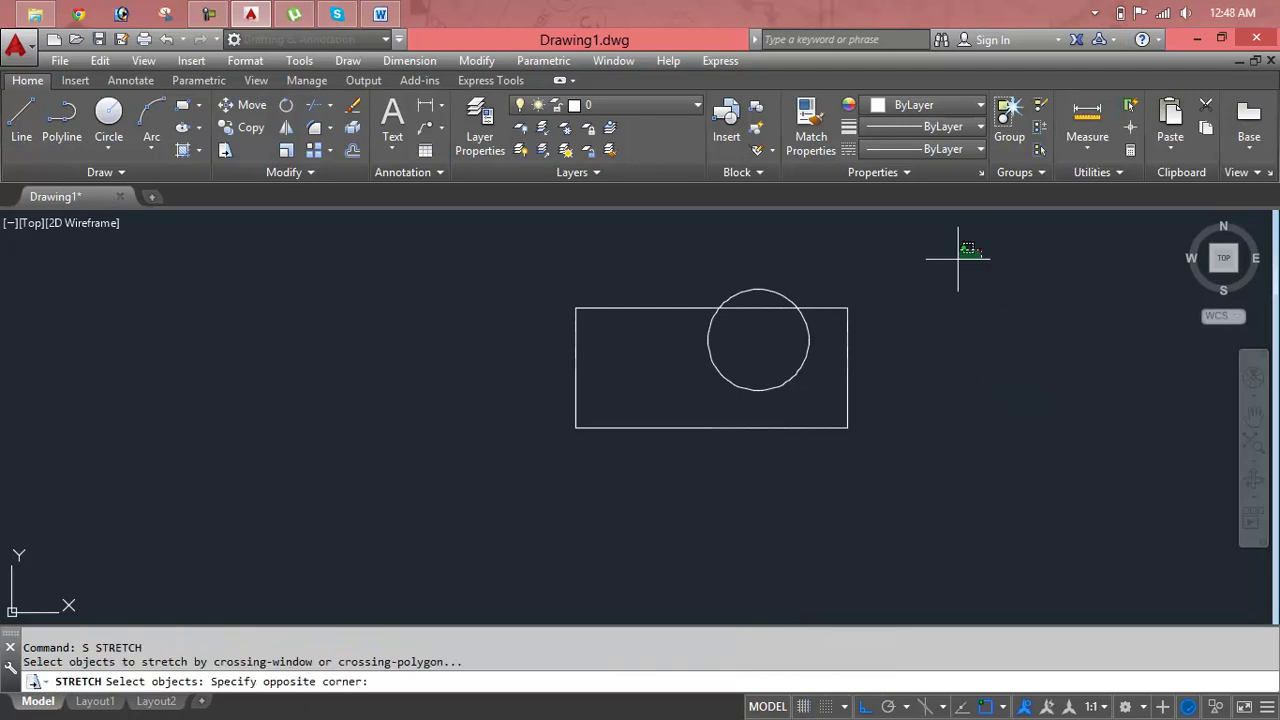
left_click(580, 523)
key("Return")
left_click(740, 428)
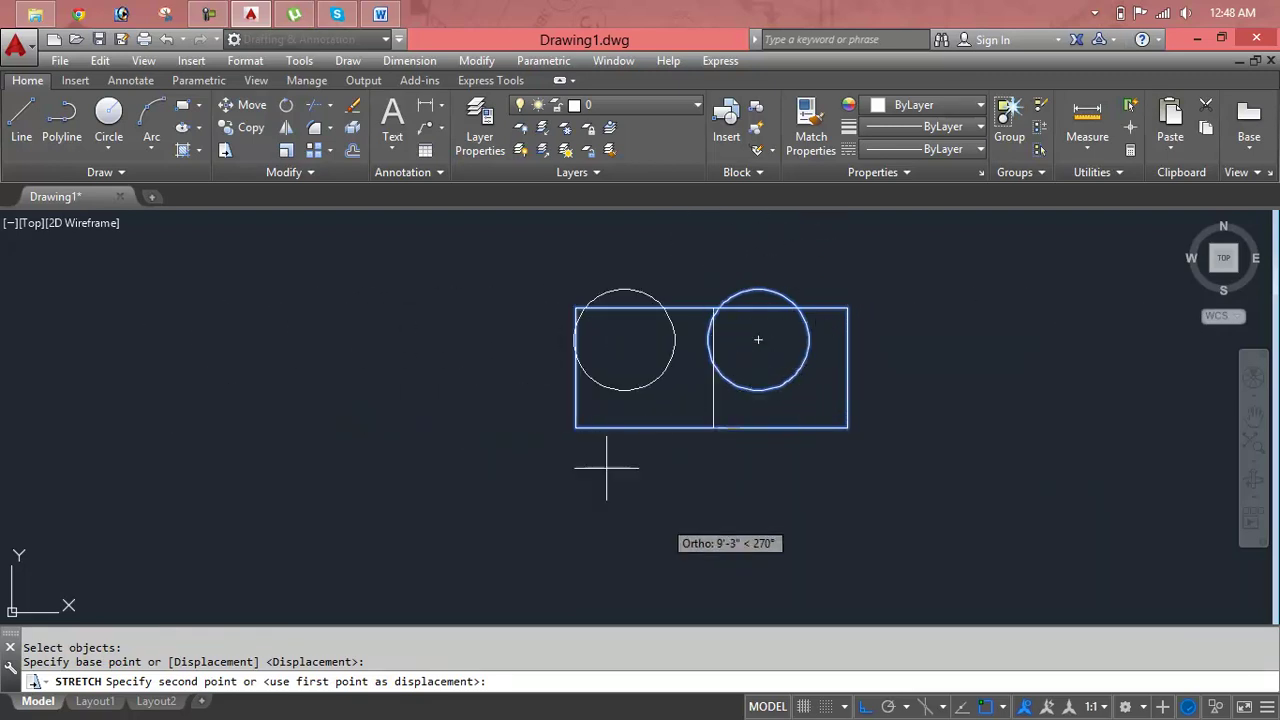
mouse_move(1006, 491)
middle_mouse_down()
mouse_move(460, 485)
mouse_move(528, 403)
middle_mouse_up()
left_click(834, 473)
scroll(363, 465, "down", 4)
Step: Erase the rectangle and circle
left_click(816, 250)
left_click(424, 548)
key("Delete")
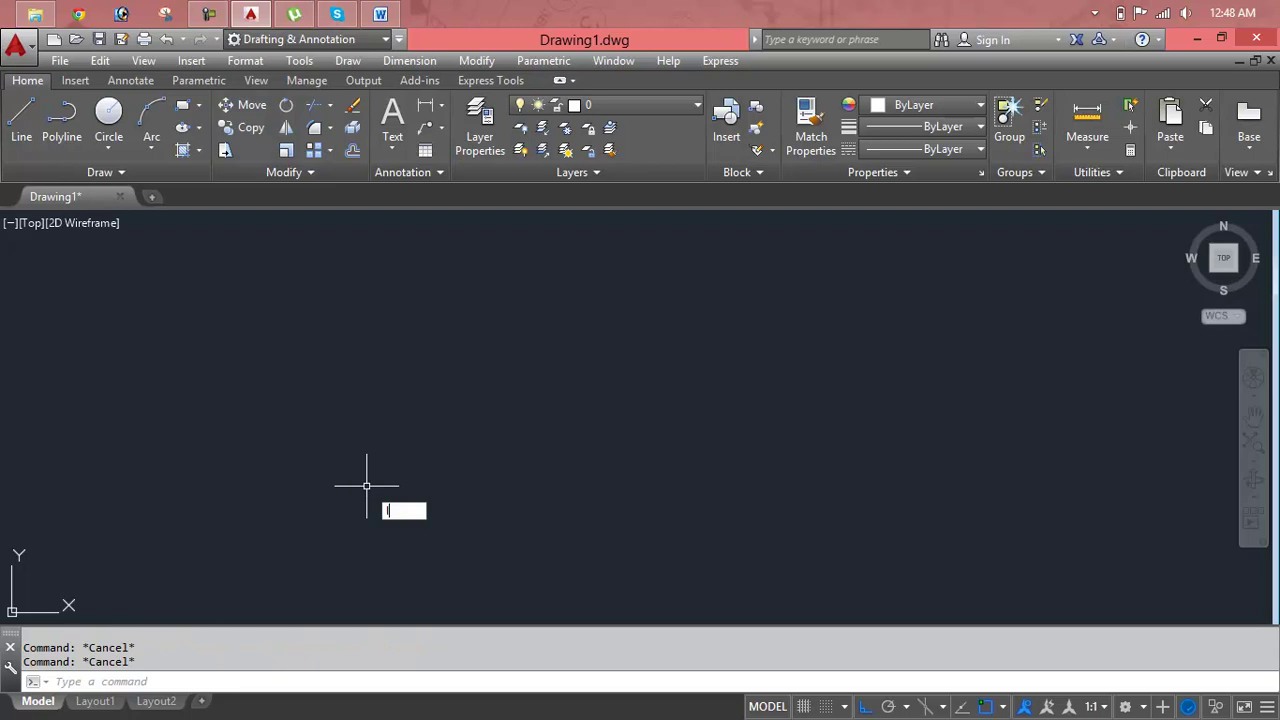
Step: Start a polyline at upper left and draw four free arcs forming the wave, with Ortho off
key("Return")
left_click(250, 348)
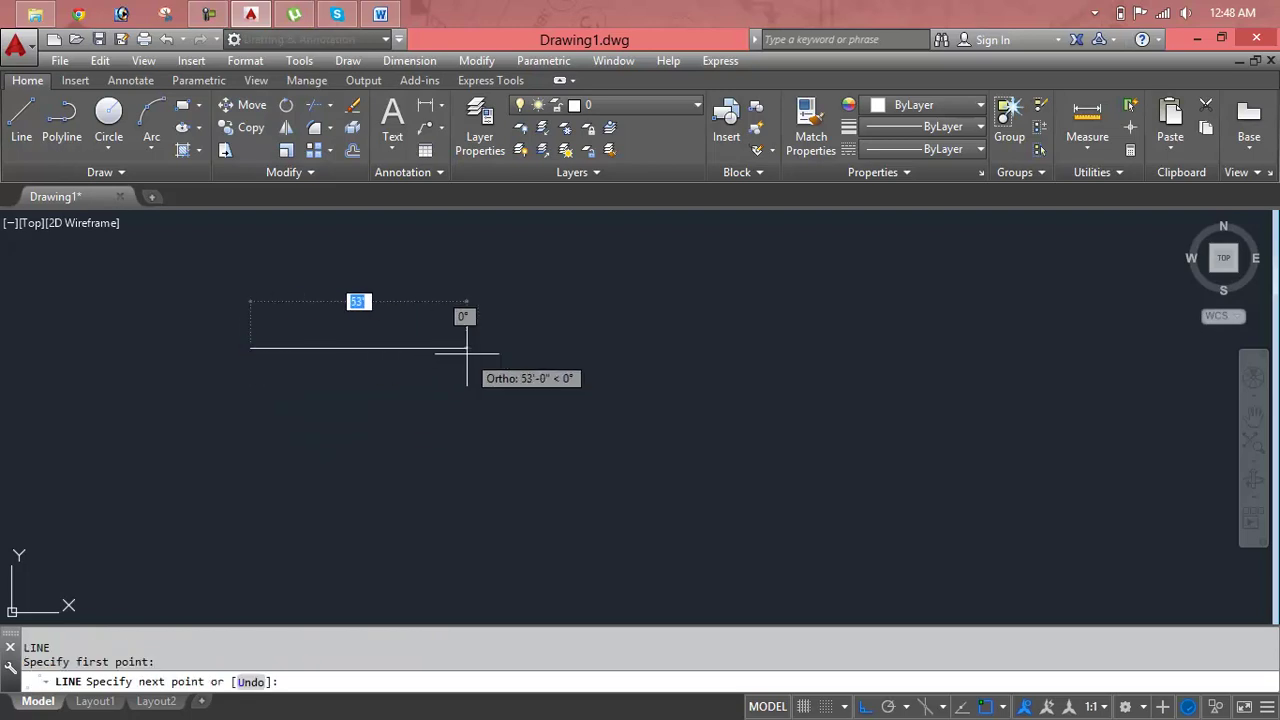
key("Escape")
key("Escape")
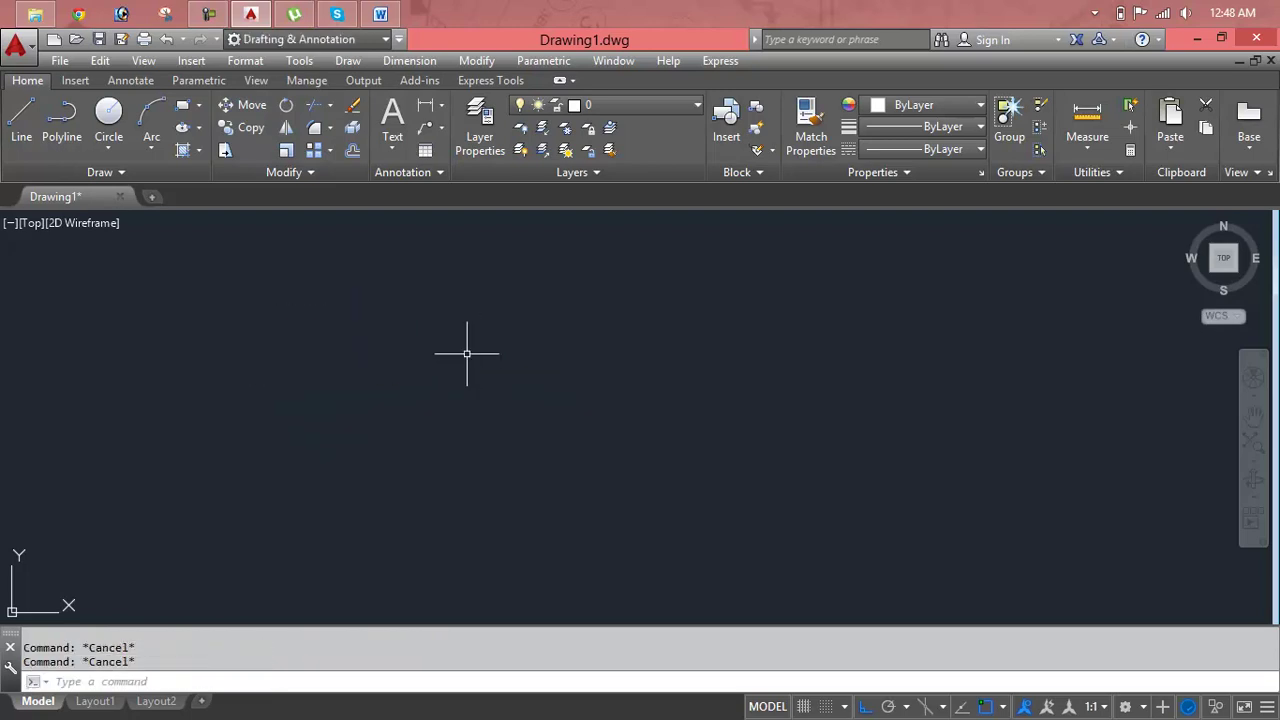
type("PL")
key("Return")
left_click(260, 345)
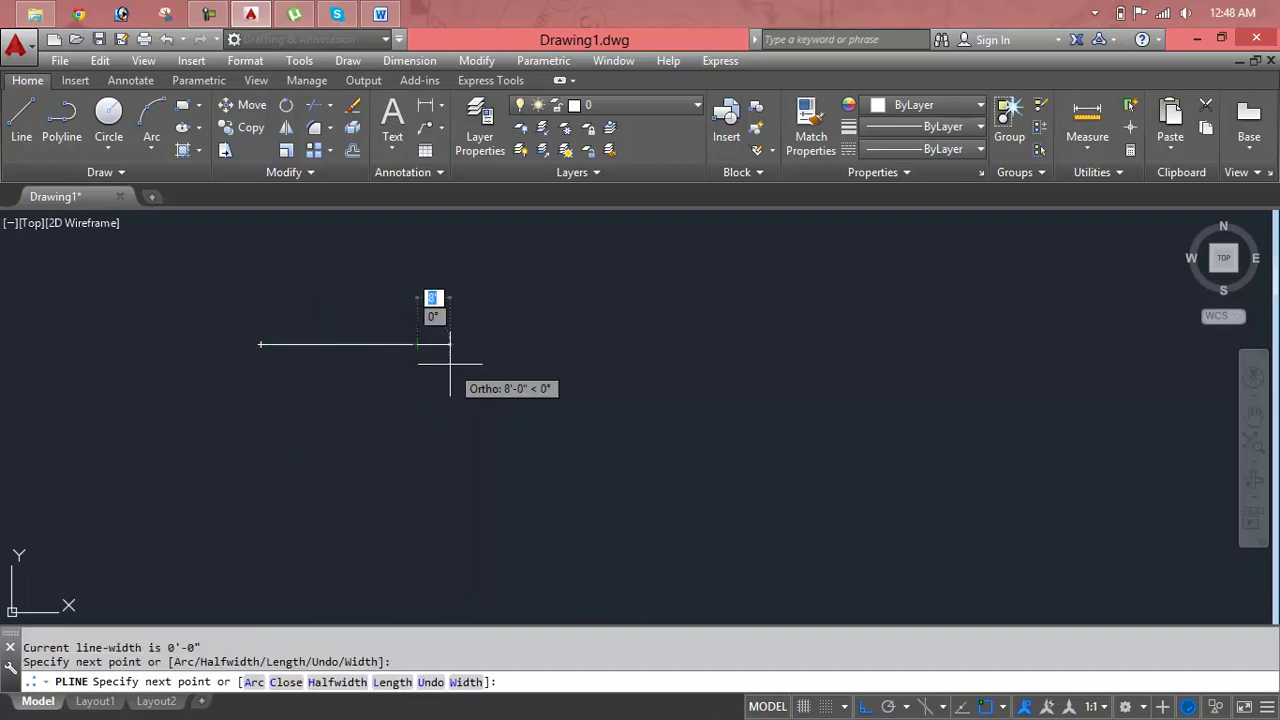
type("a")
key("Return")
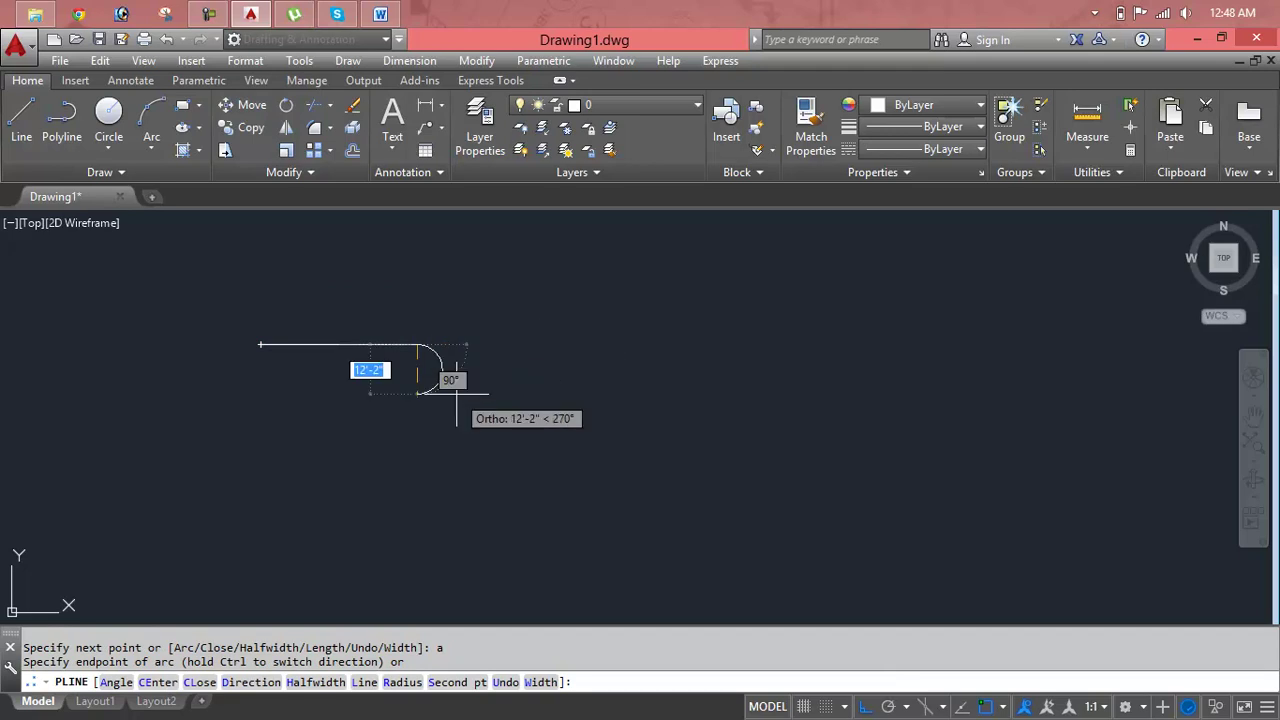
key("F8")
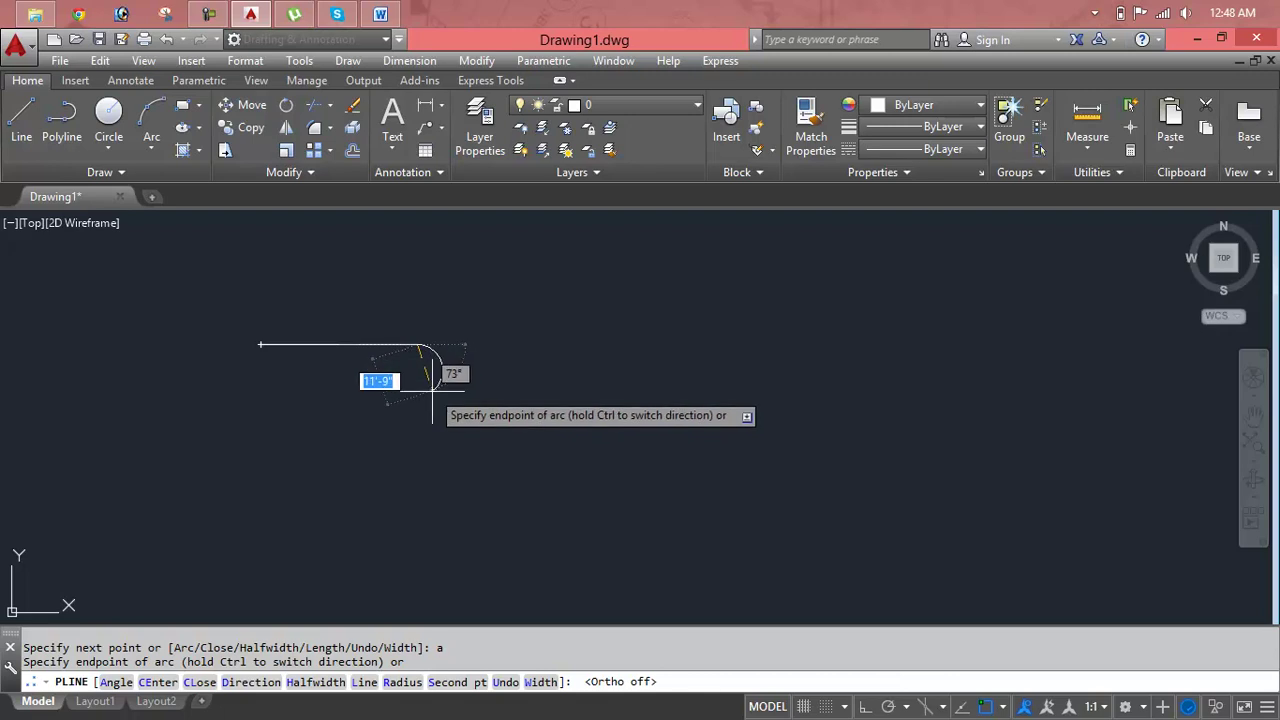
left_click(434, 391)
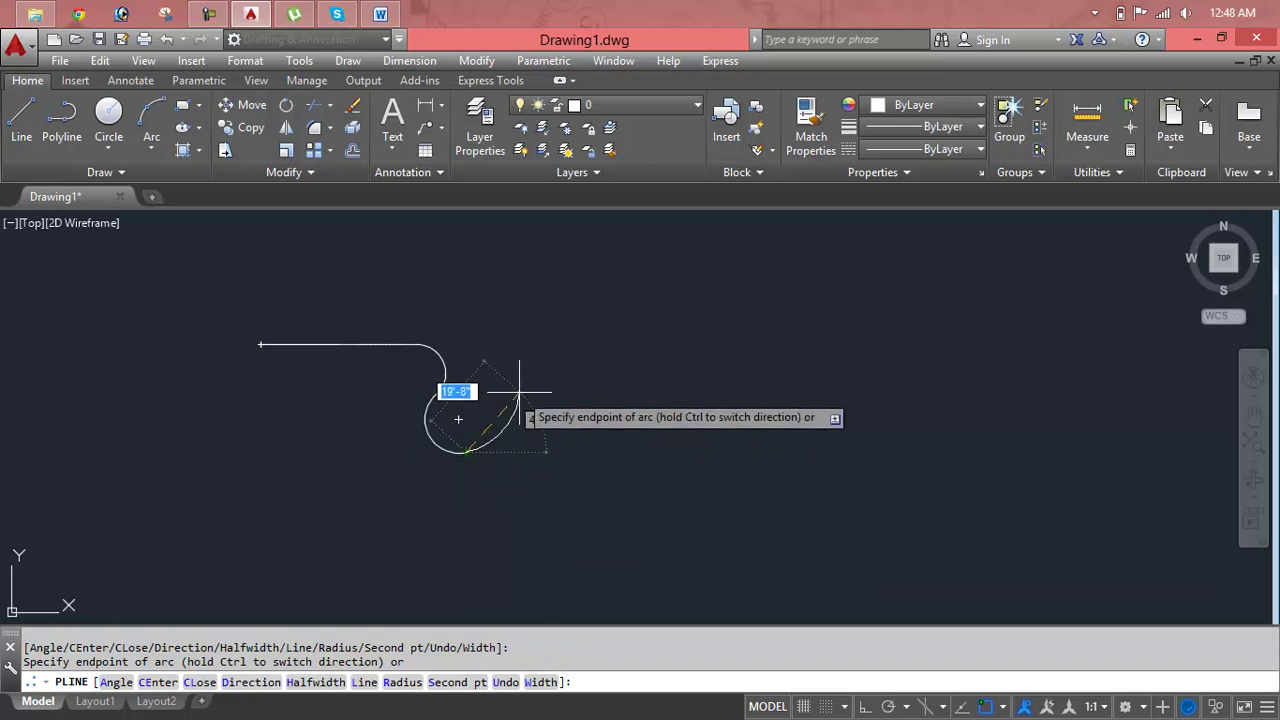
left_click(519, 391)
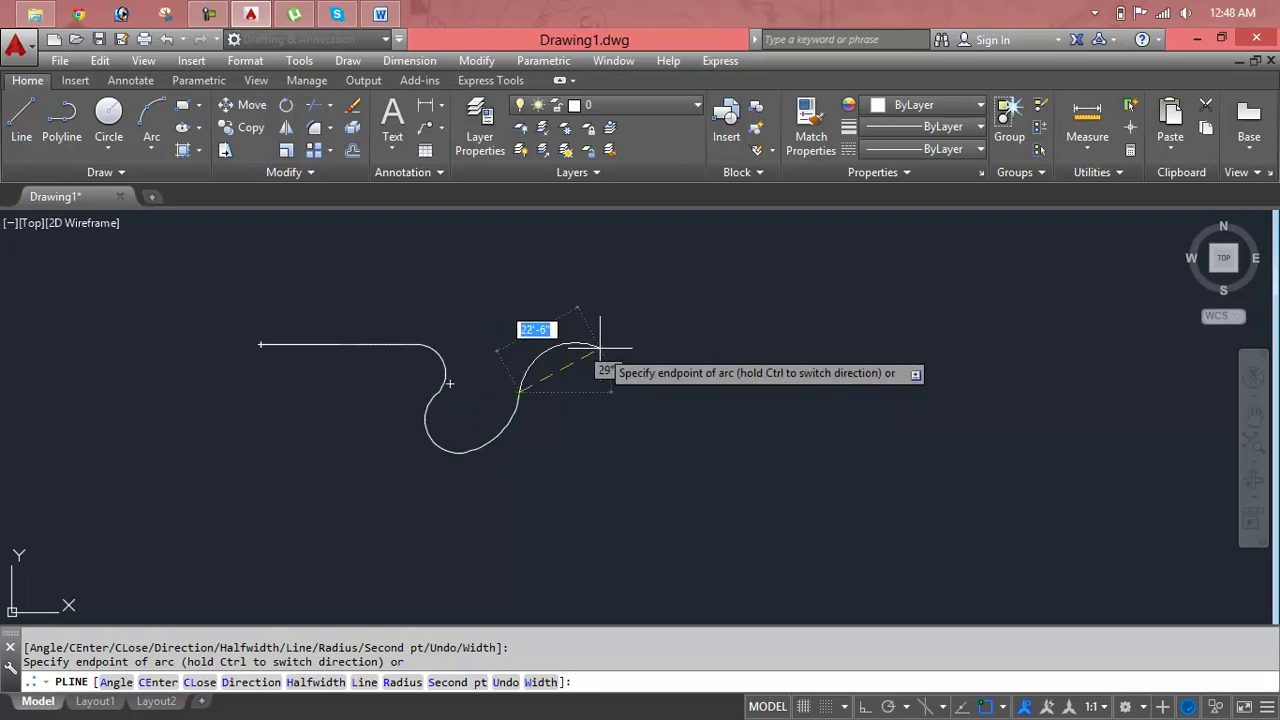
left_click(630, 384)
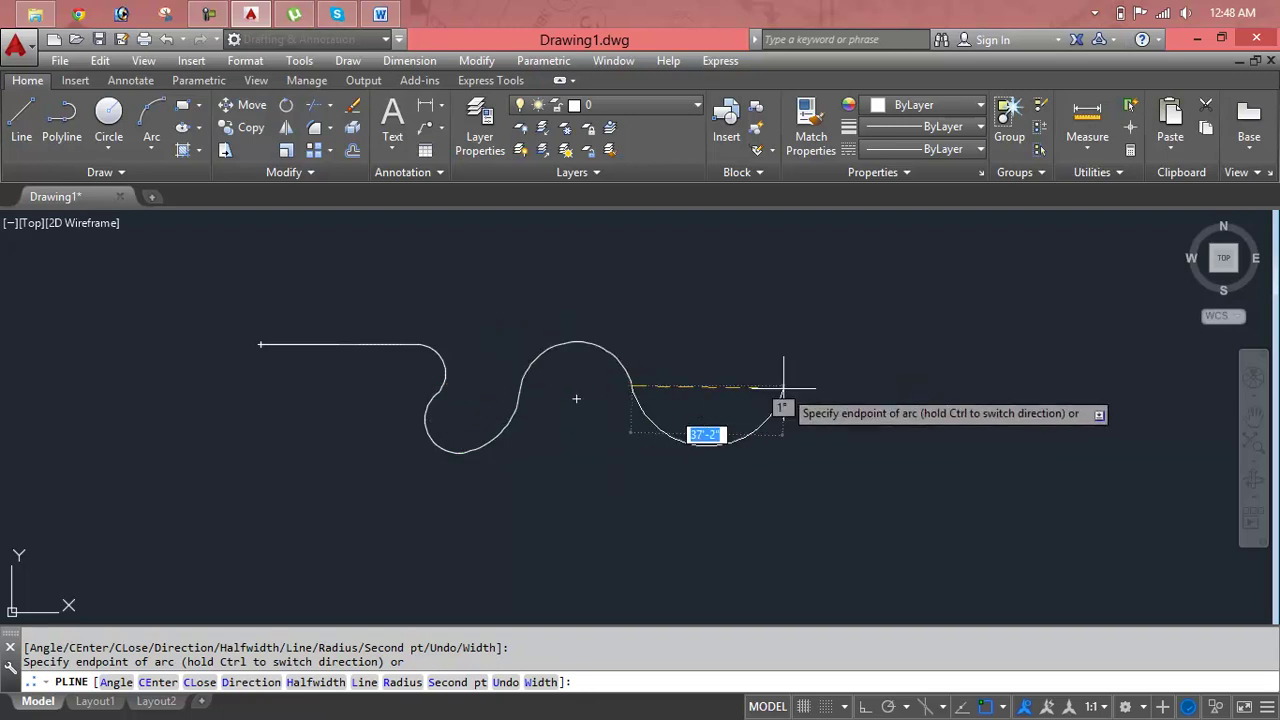
left_click(745, 382)
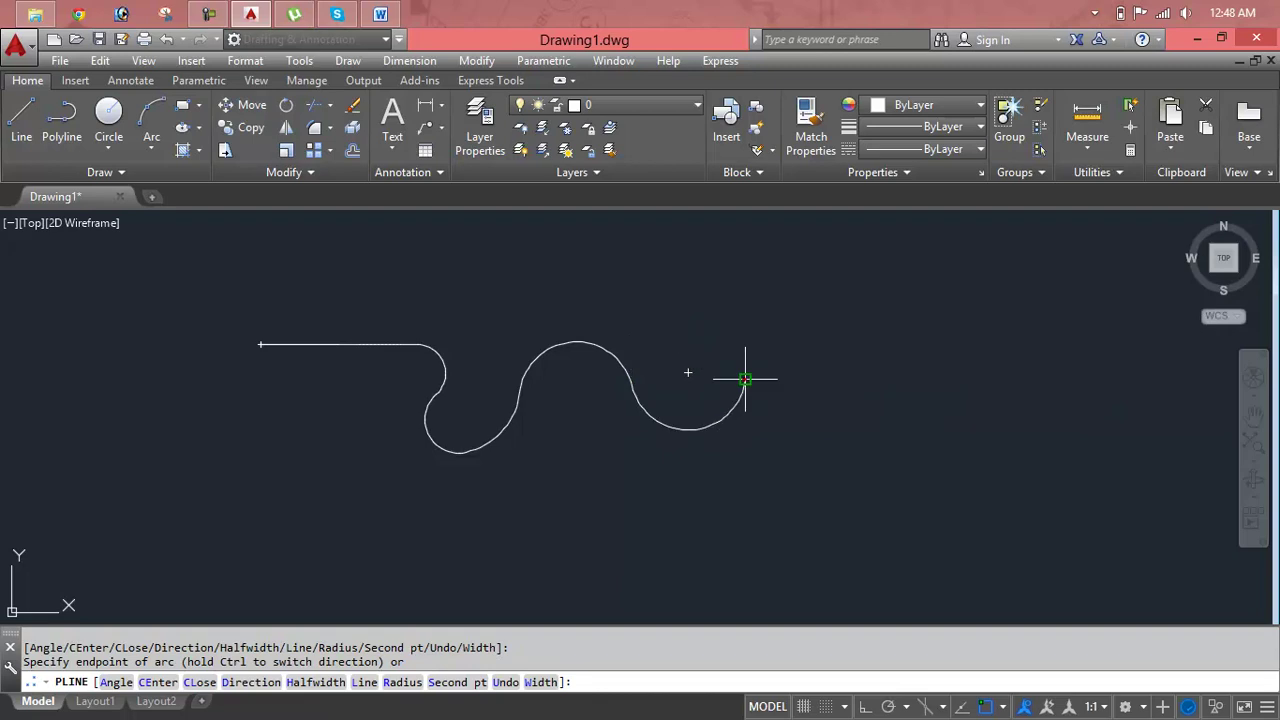
Step: Close the outline with orthogonal straight segments along the top, right, bottom and left edges
type("l")
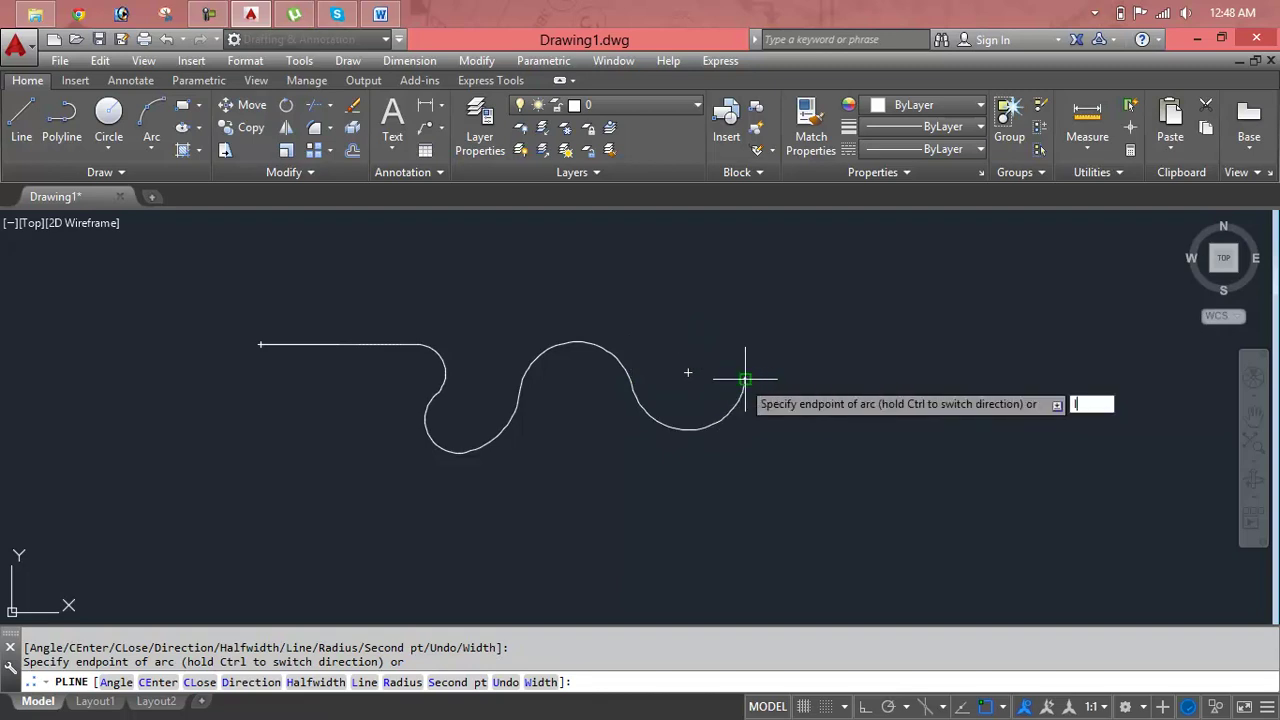
key("Return")
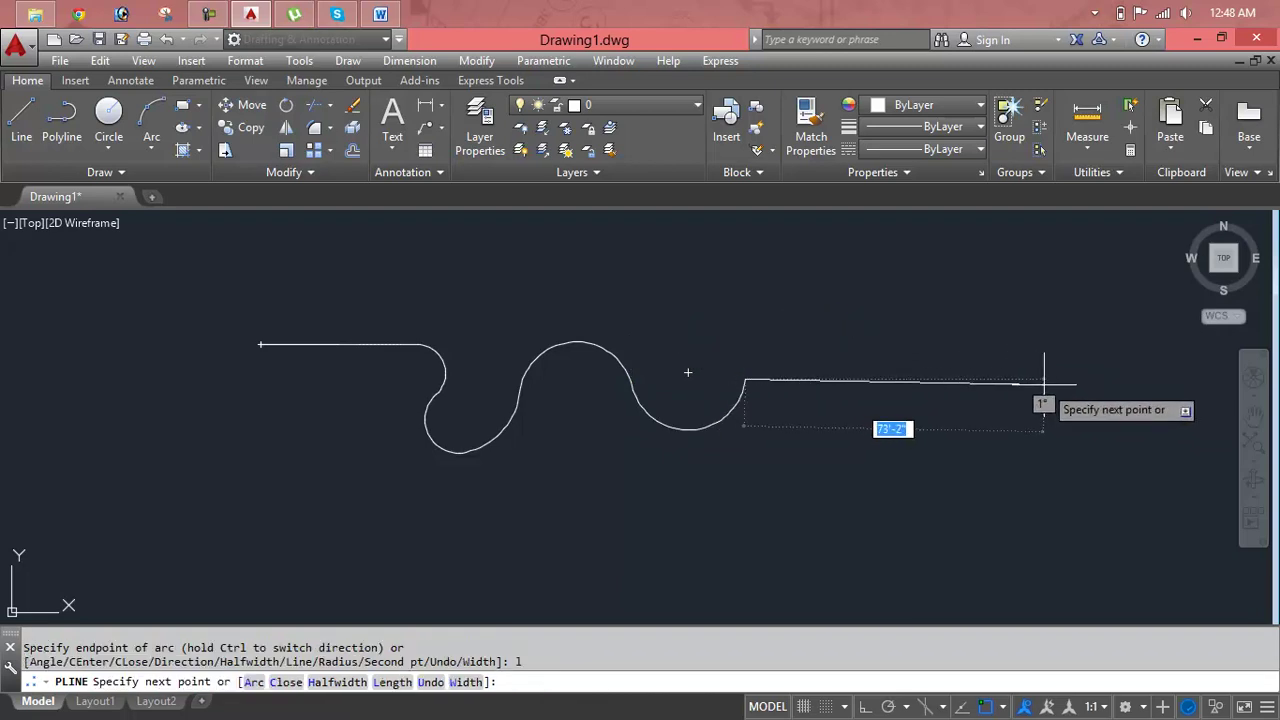
key("F8")
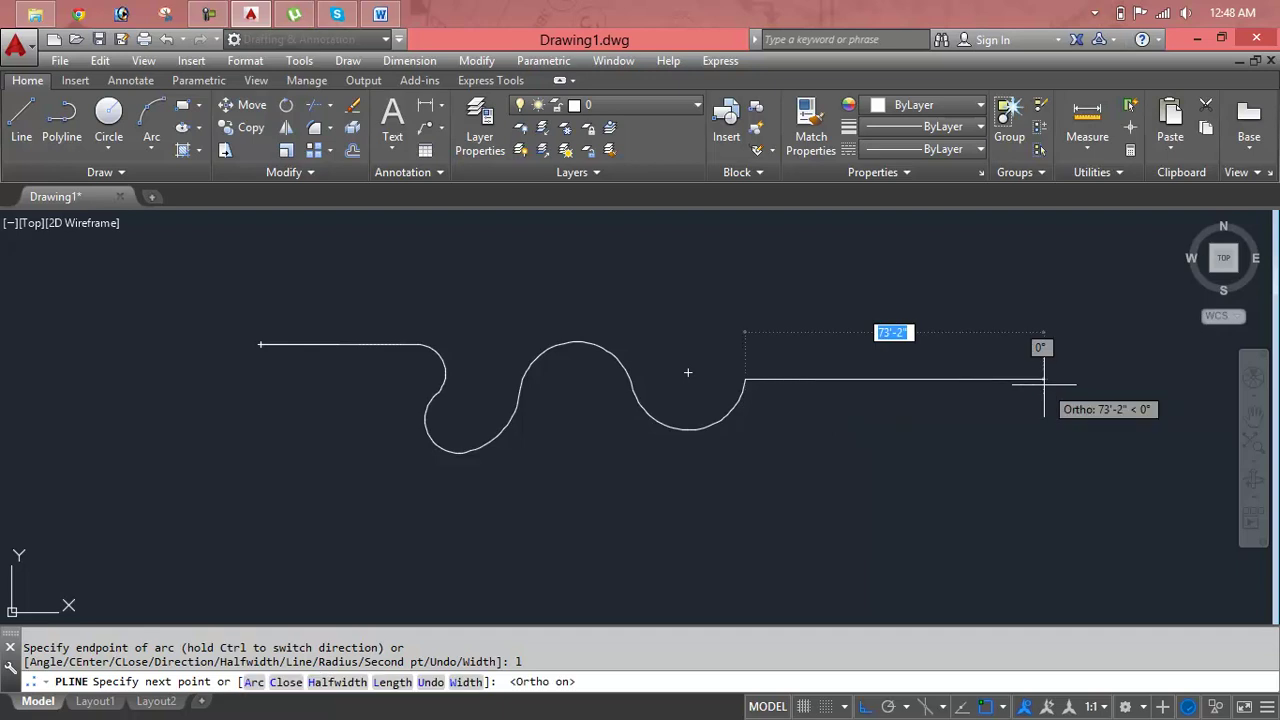
left_click(1044, 383)
left_click(1010, 564)
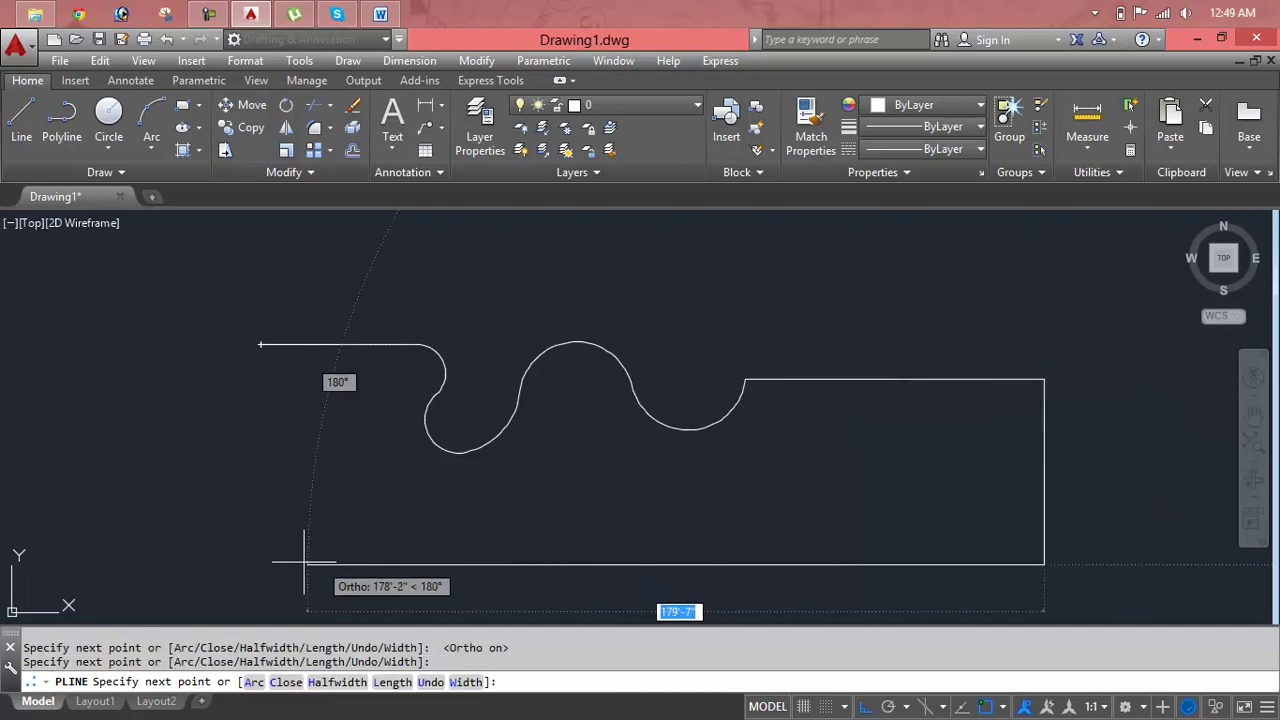
left_click(242, 564)
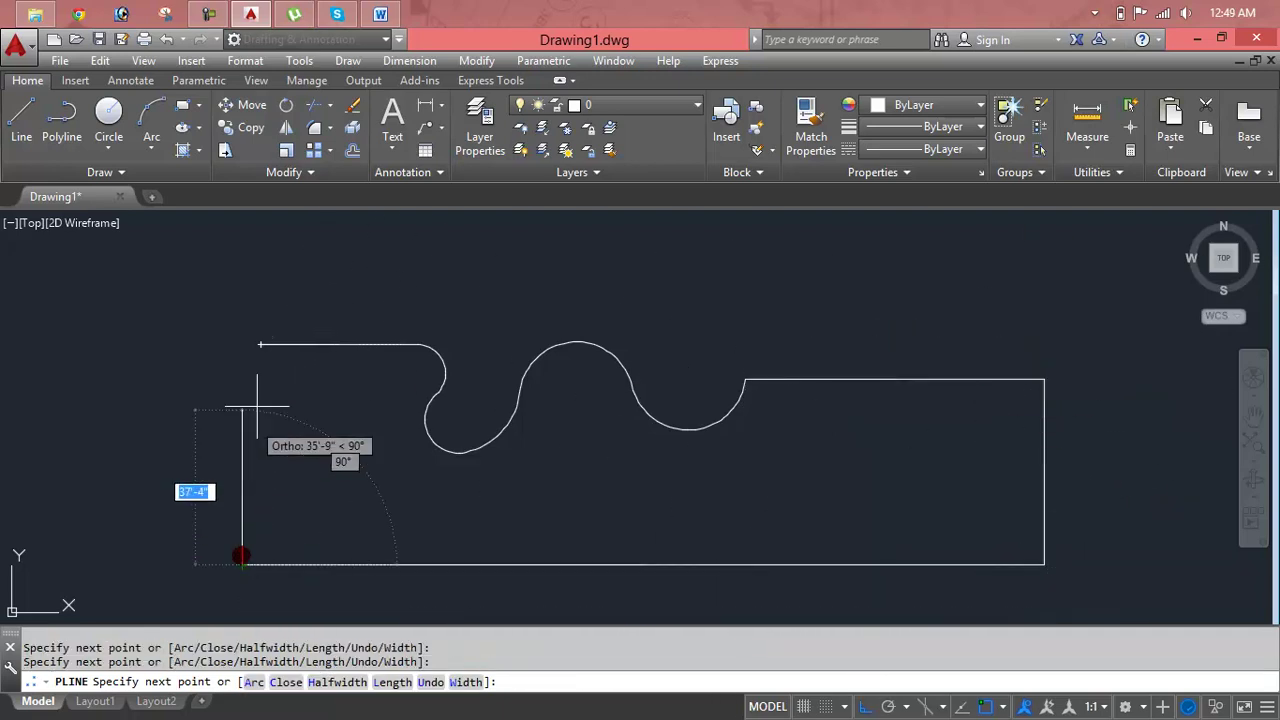
left_click(250, 345)
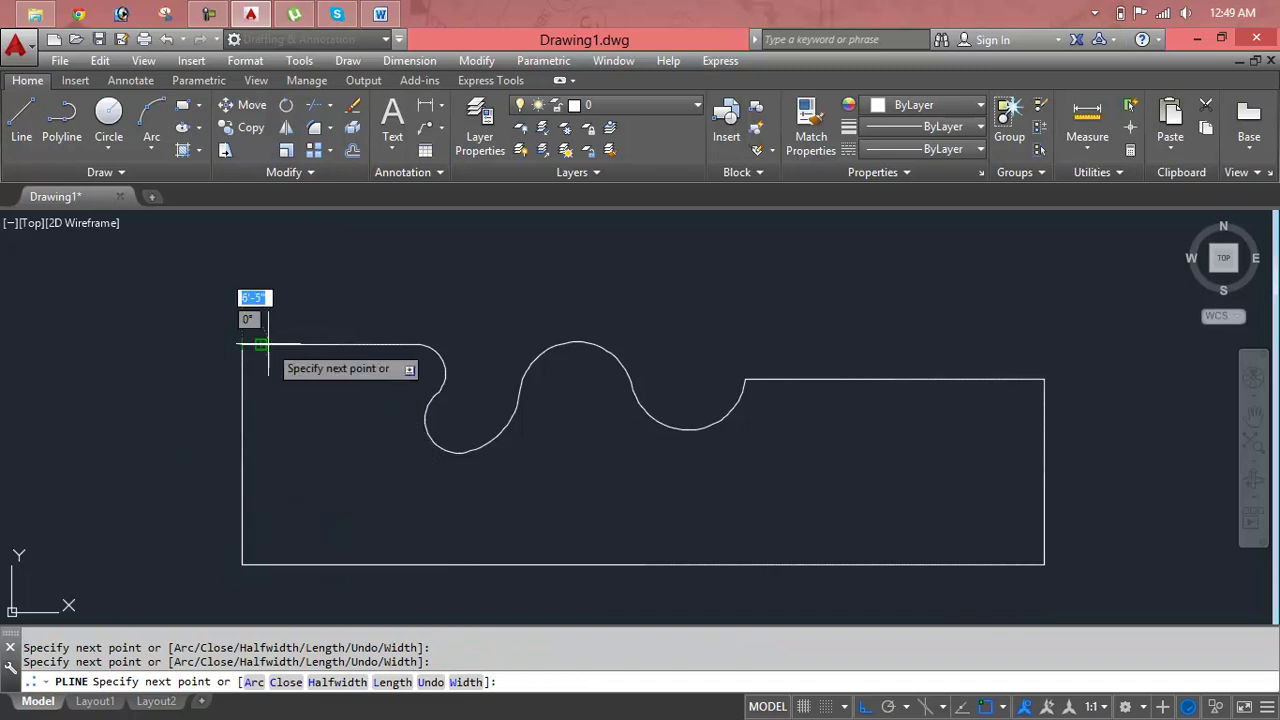
key("Return")
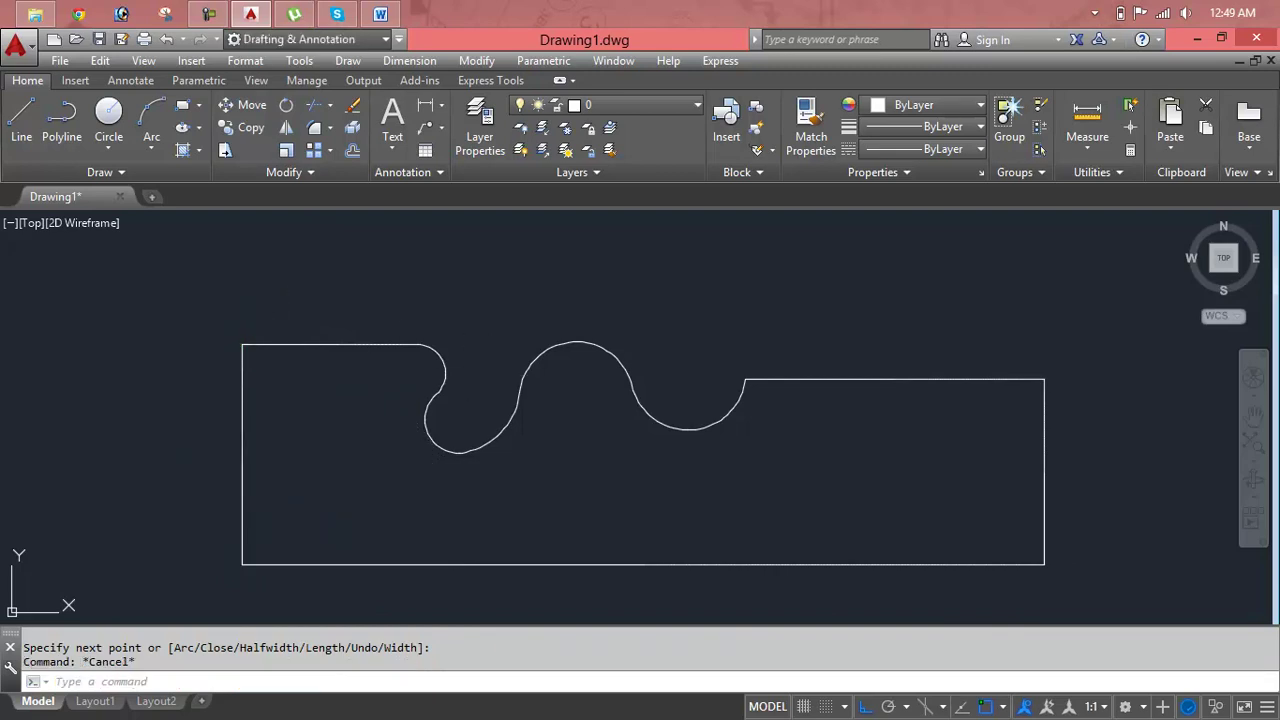
Step: Draw a 5'-11" radius circle inside the first curved loop, replacing a discarded attempt
type("c")
key("Return")
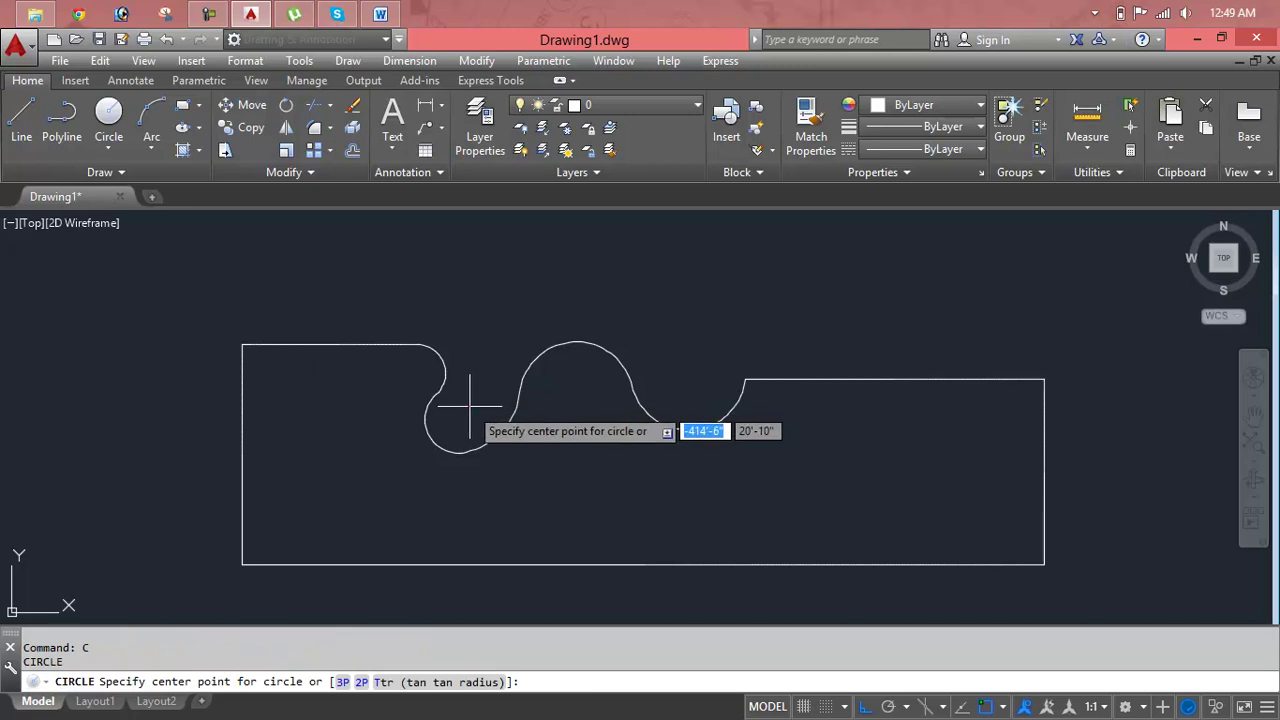
left_click(469, 406)
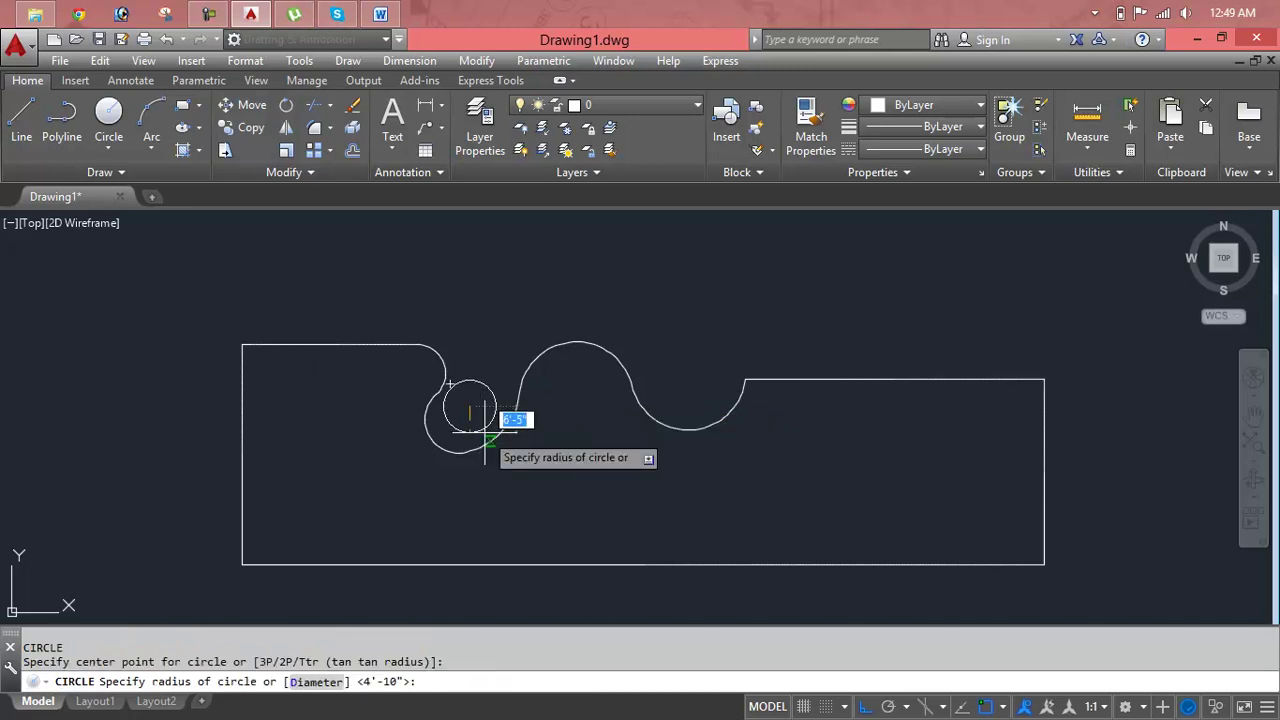
left_click(488, 431)
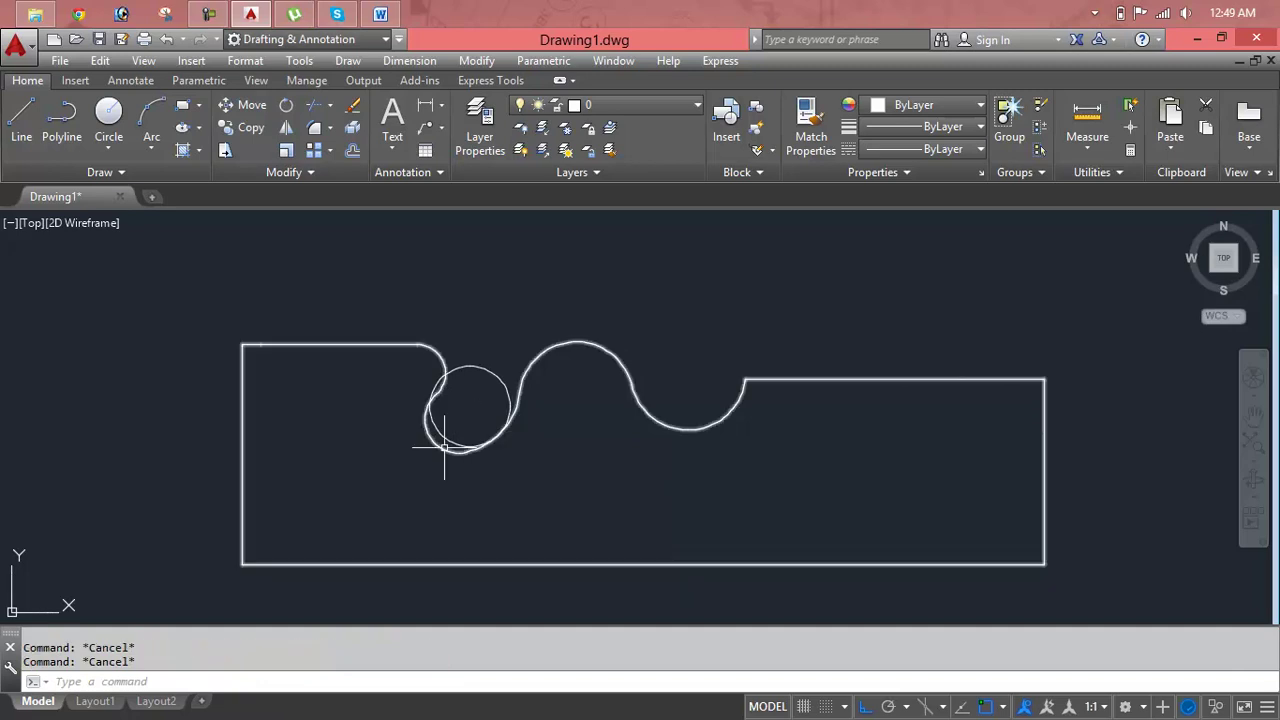
key("Delete")
scroll(450, 418, "up", 5)
key("Return")
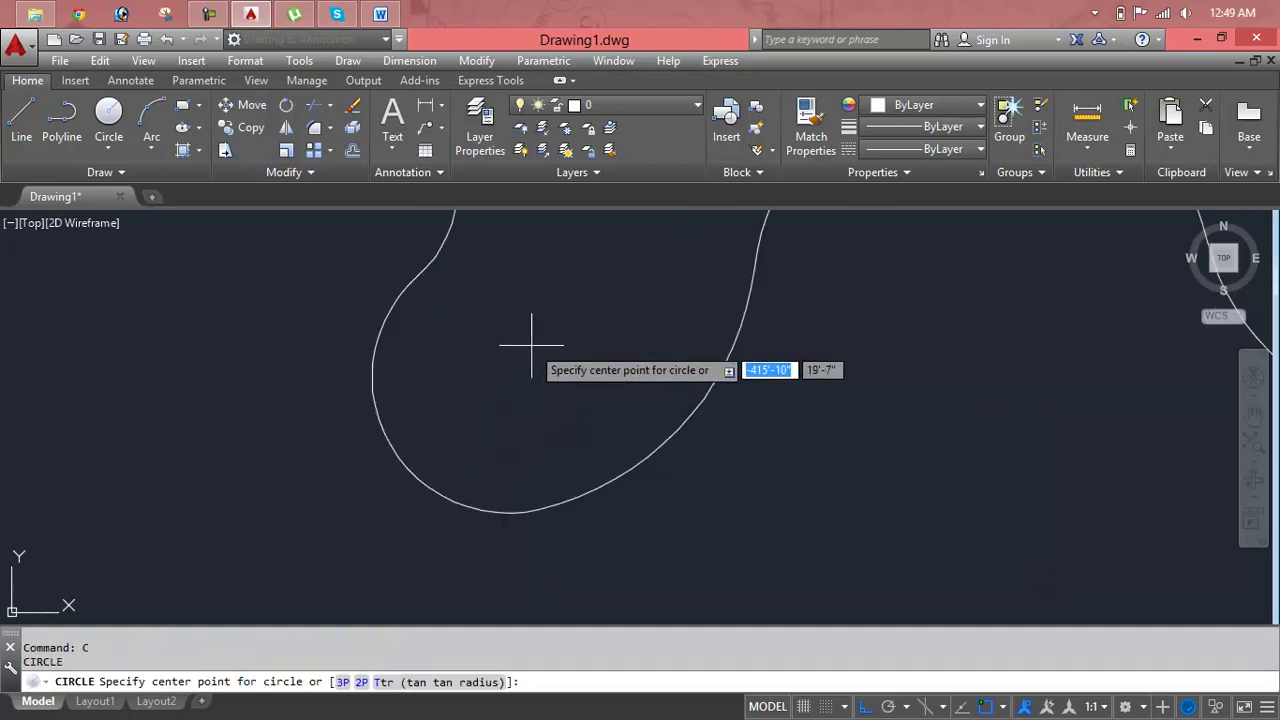
left_click(532, 346)
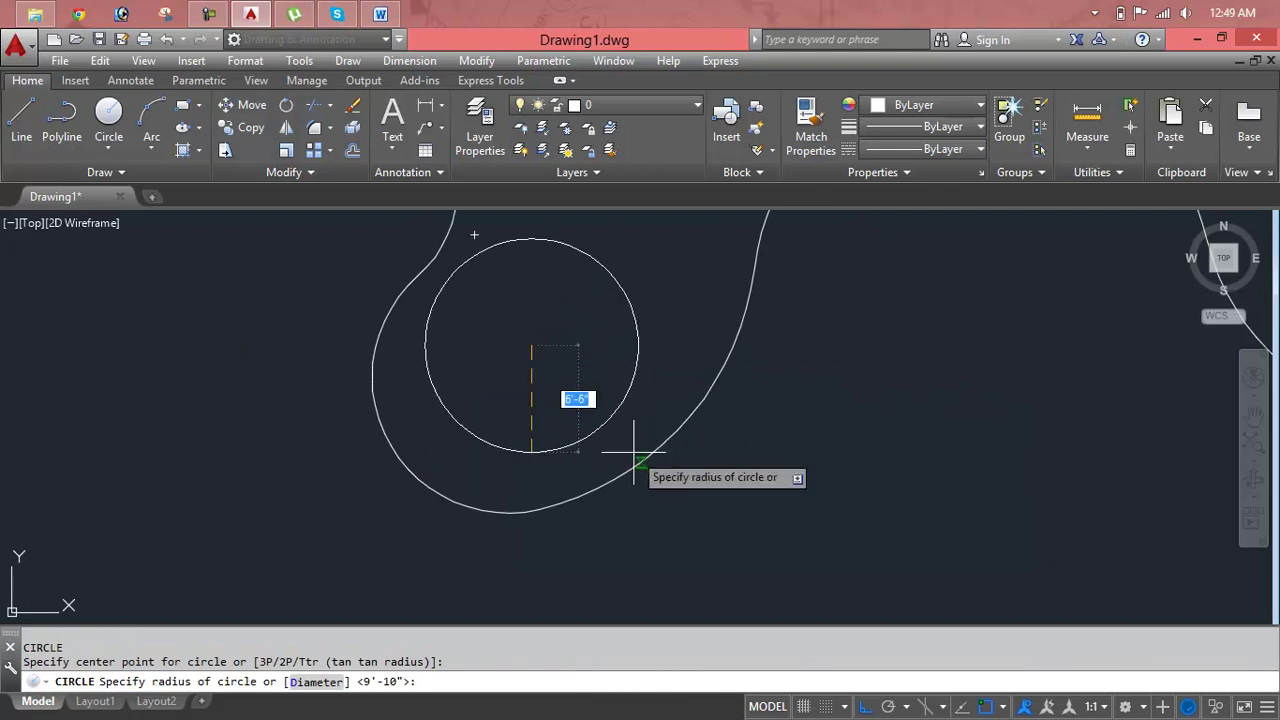
left_click(578, 442)
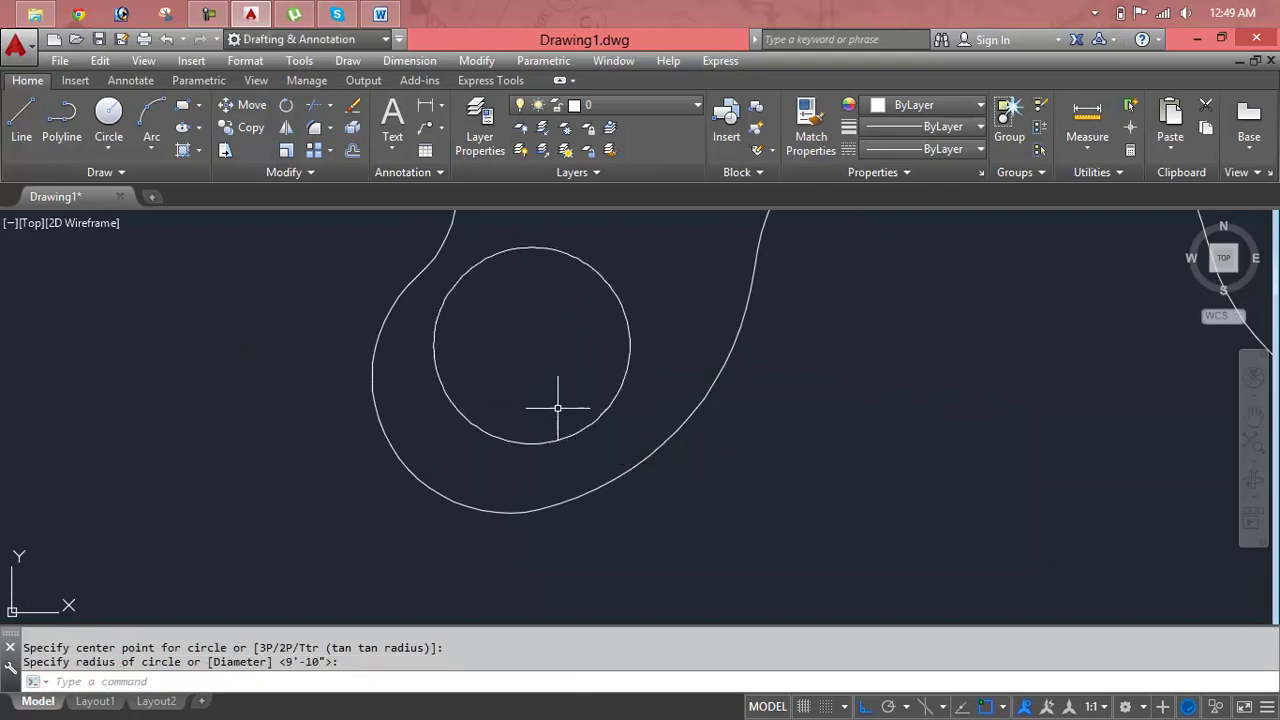
type("c")
Step: Add a smaller concentric circle inside that same lobe
key("Return")
left_click(523, 344)
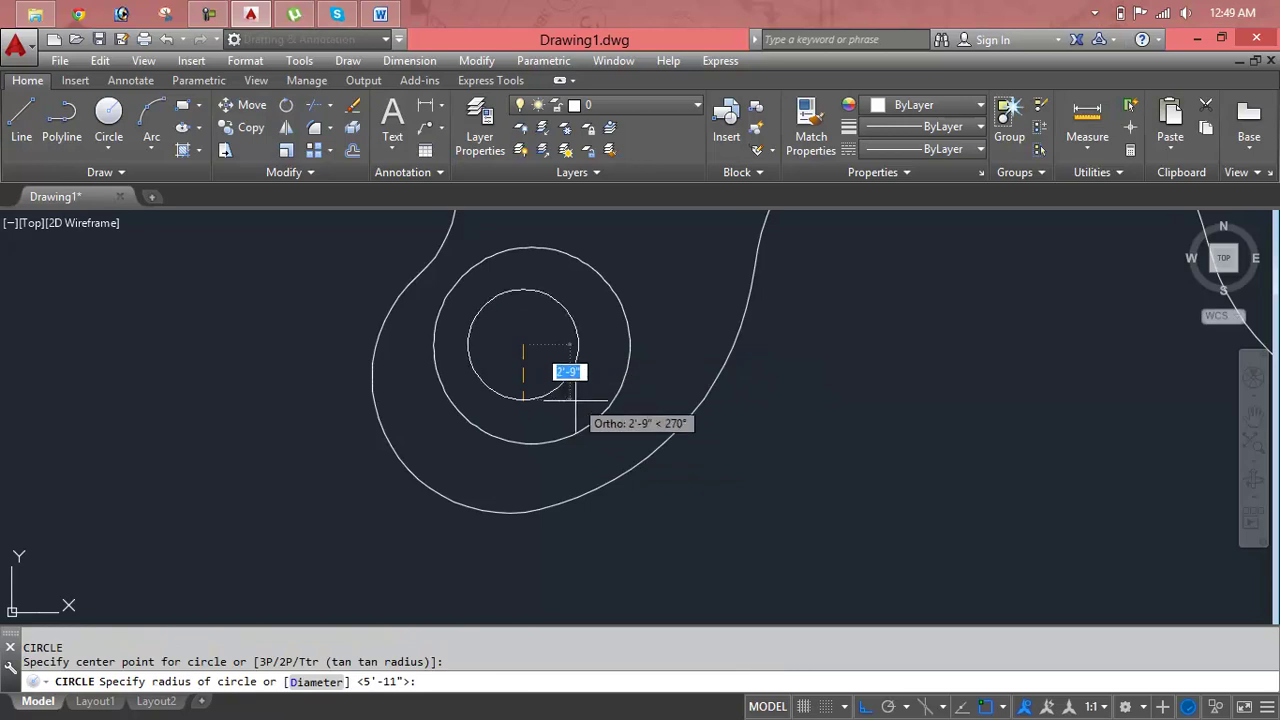
left_click(575, 397)
scroll(575, 397, "down", 5)
mouse_move(575, 397)
middle_mouse_down()
mouse_move(532, 417)
mouse_move(371, 434)
middle_mouse_up()
scroll(484, 394, "up", 5)
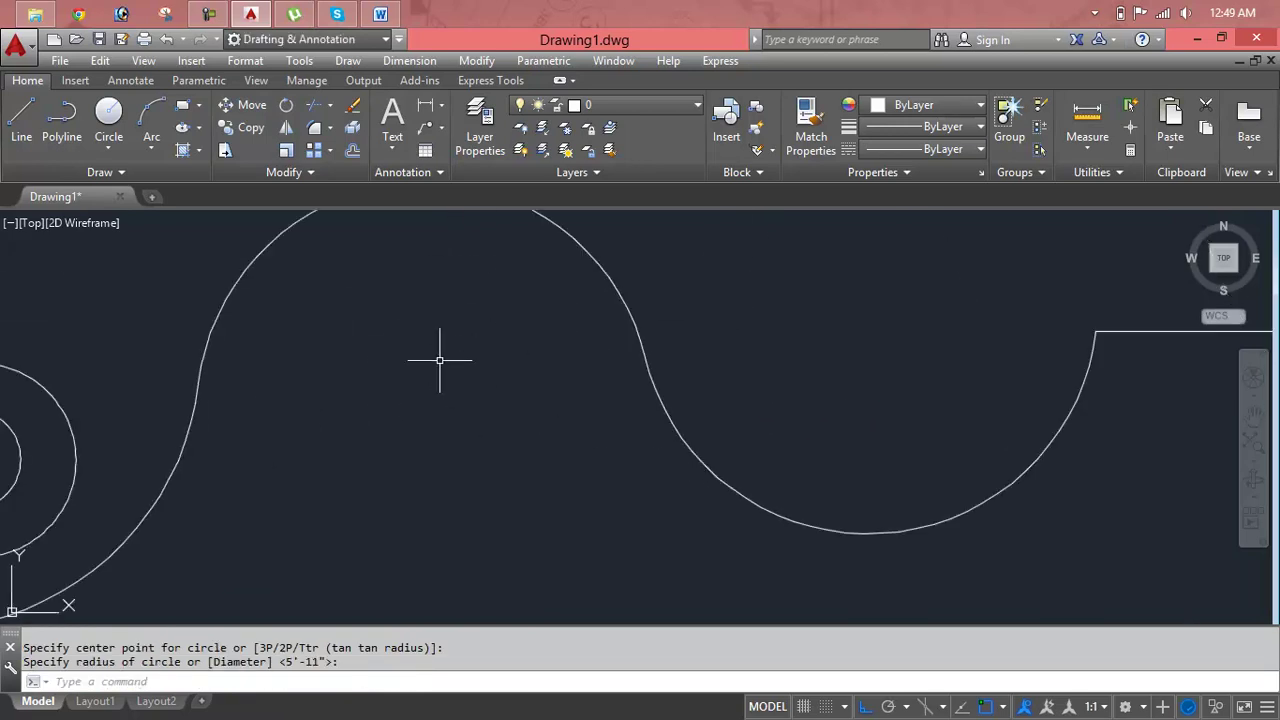
type("c")
Step: Draw a larger and a smaller concentric circle inside the upper arc lobe
key("Return")
left_click(376, 235)
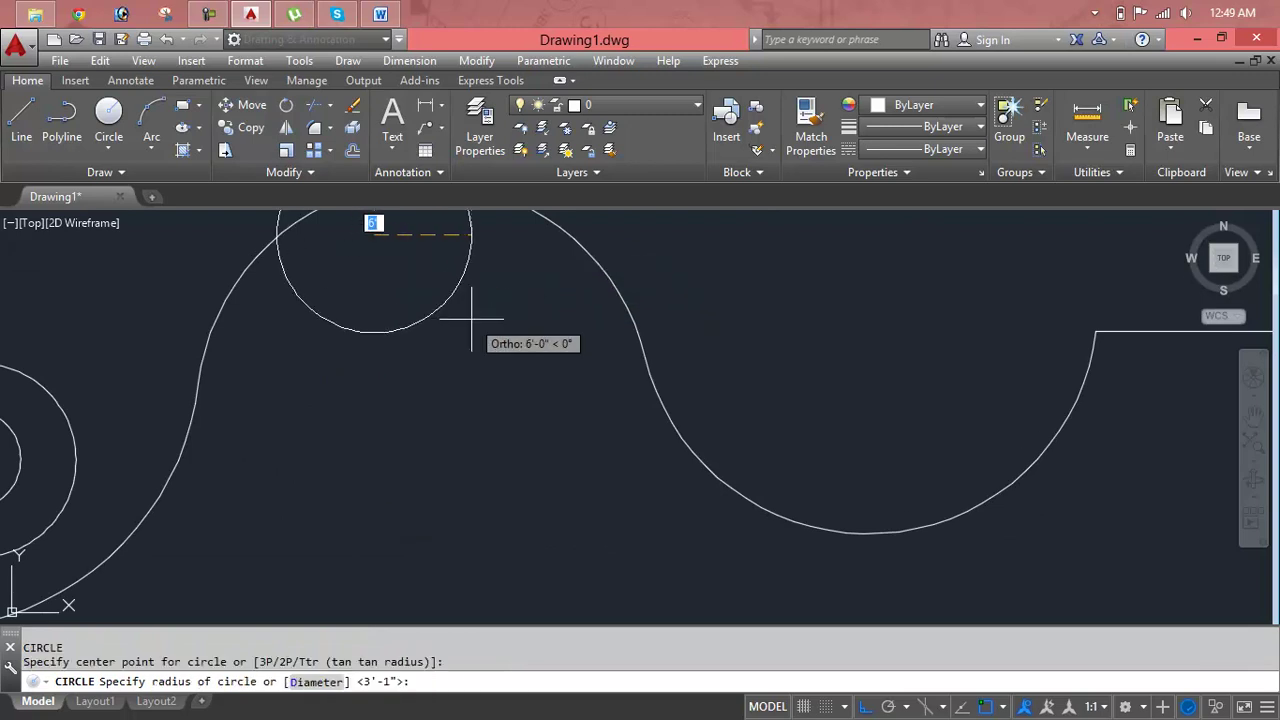
key("Escape")
key("Escape")
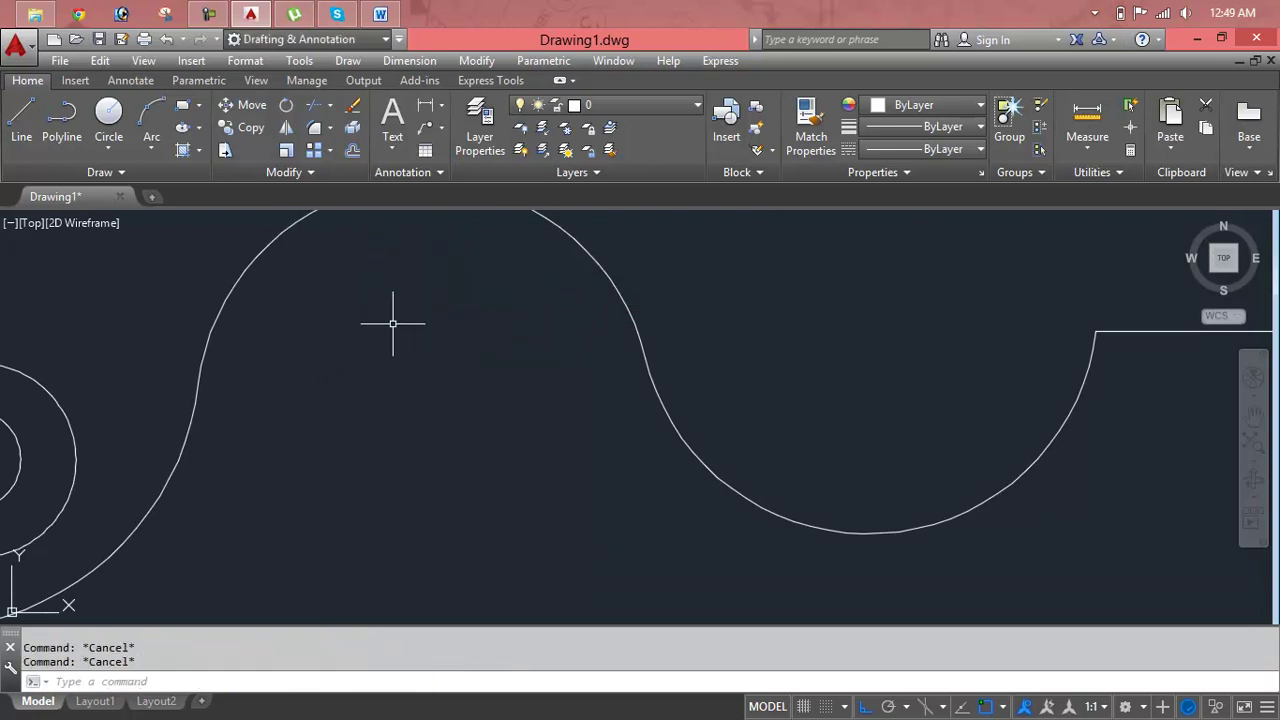
type("c")
key("Return")
left_click(393, 323)
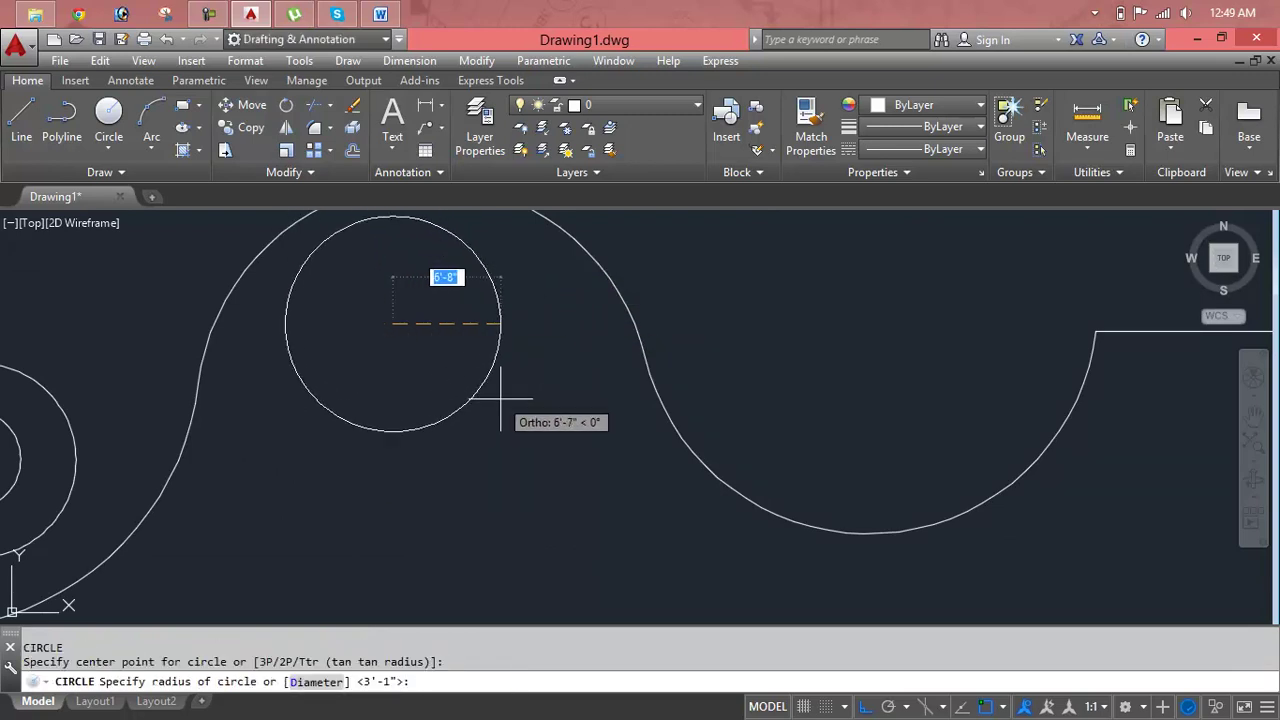
left_click(507, 409)
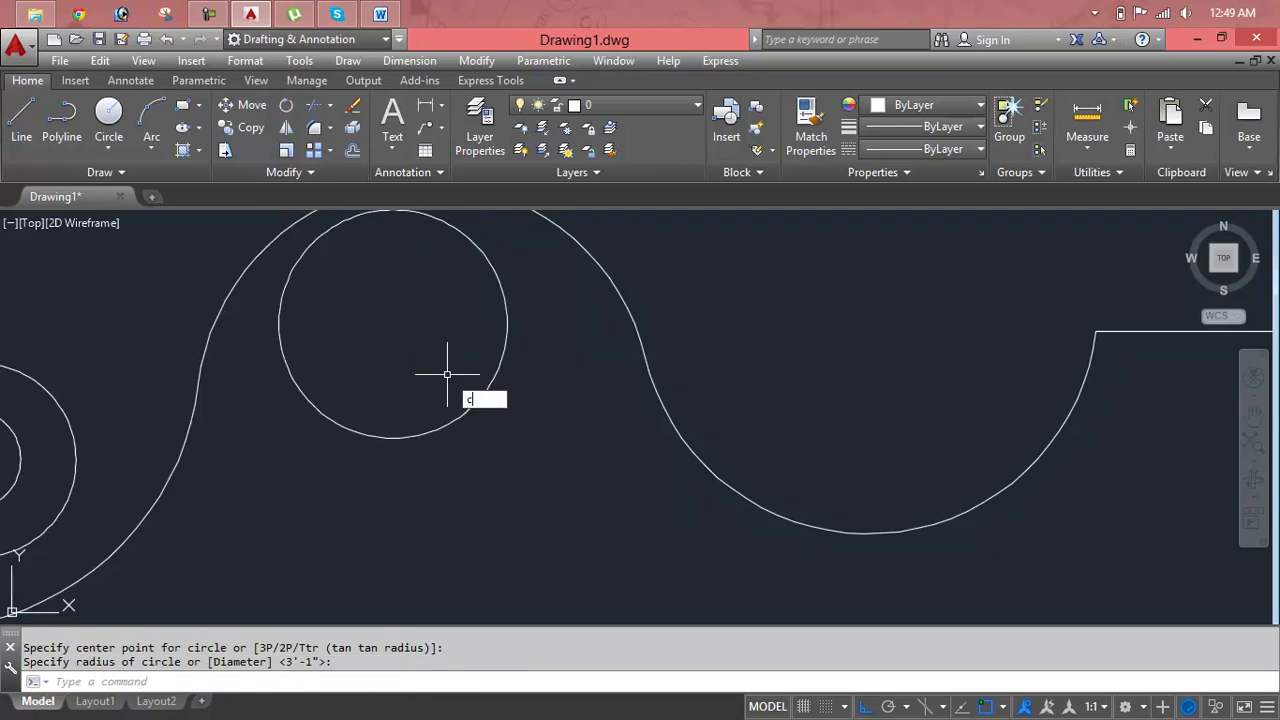
key("Return")
left_click(382, 308)
left_click(453, 373)
scroll(453, 373, "down", 5)
middle_click_drag(509, 371, 300, 391)
Step: Add an outer and inner concentric circle pair inside the next lobe
key("Return")
left_click(400, 376)
left_click(448, 325)
key("Return")
left_click(406, 377)
left_click(416, 354)
scroll(466, 415, "down", 4)
middle_click_drag(466, 415, 595, 433)
type("s")
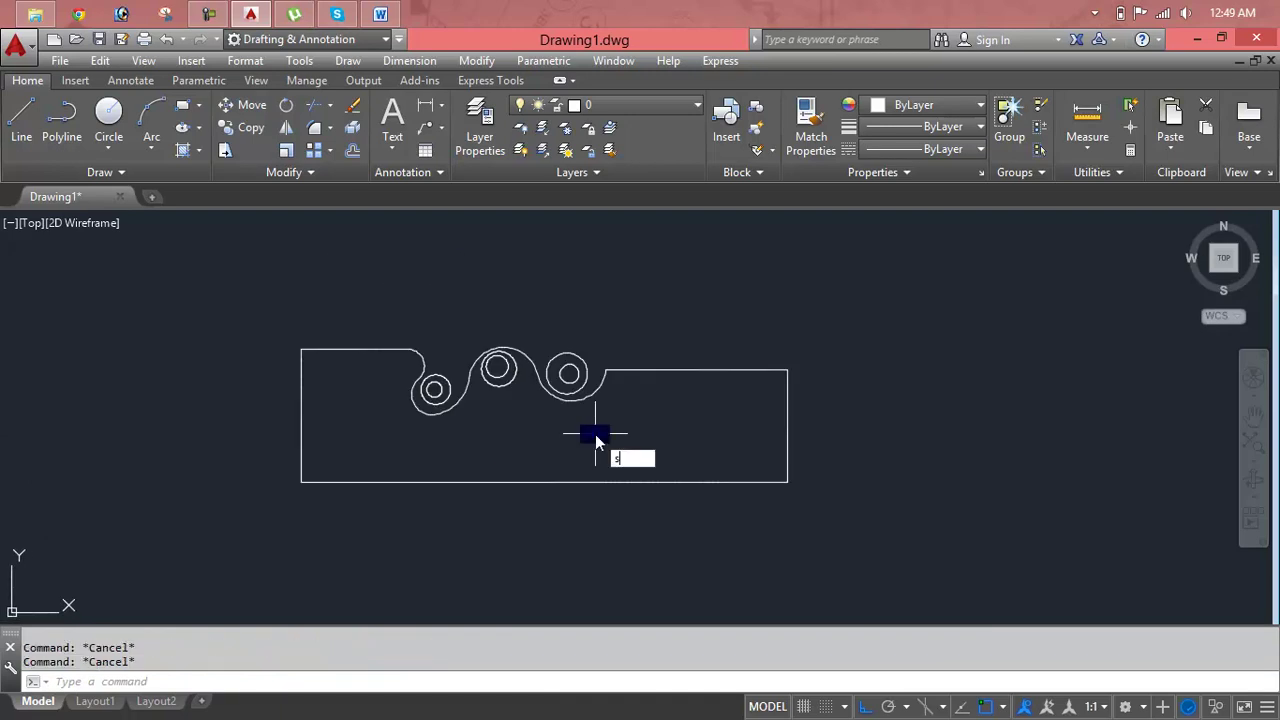
Step: Crossing-select the outline's right end and stretch it from the lower-right corner farther right
key("Return")
left_click(825, 336)
left_click(661, 563)
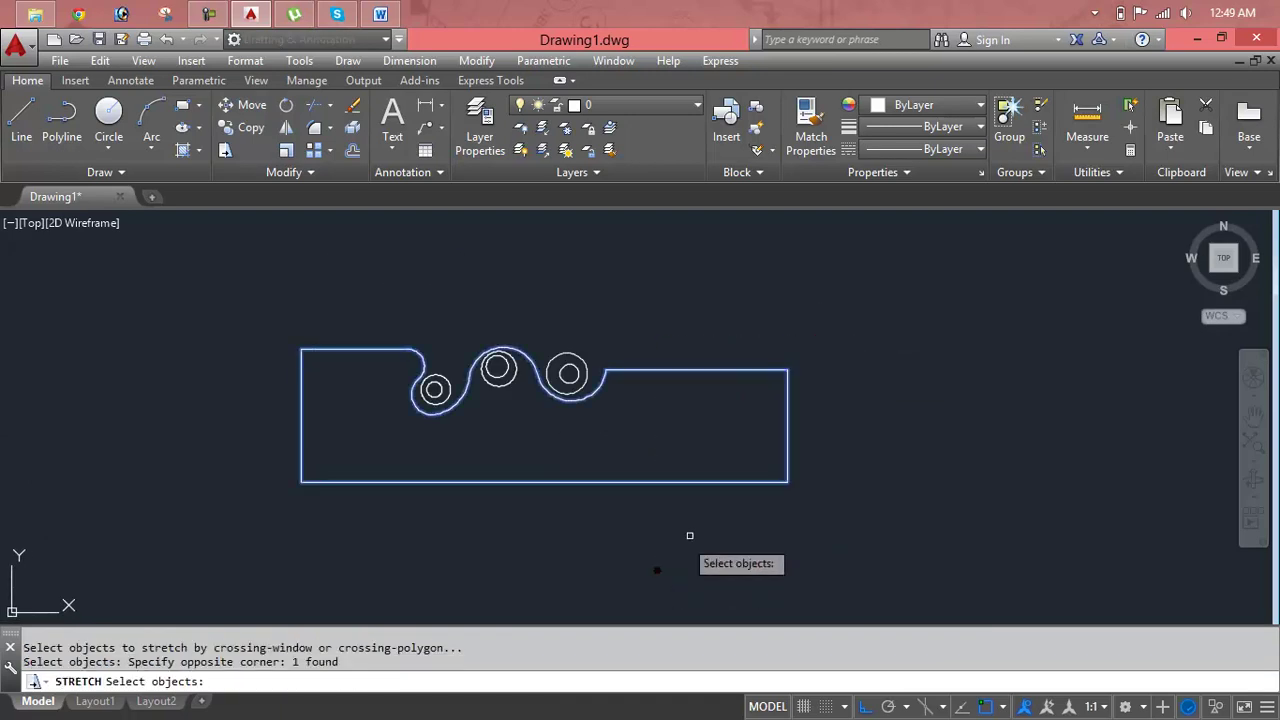
right_click(706, 526)
left_click(788, 482)
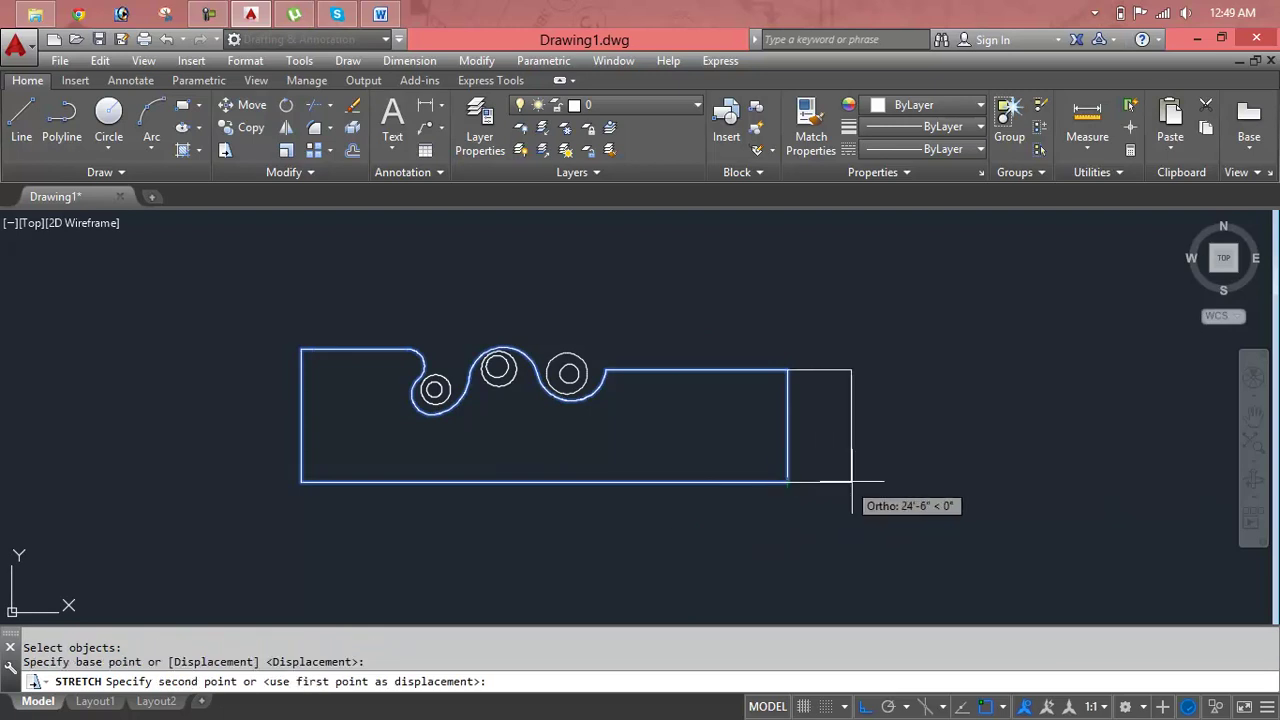
left_click(982, 482)
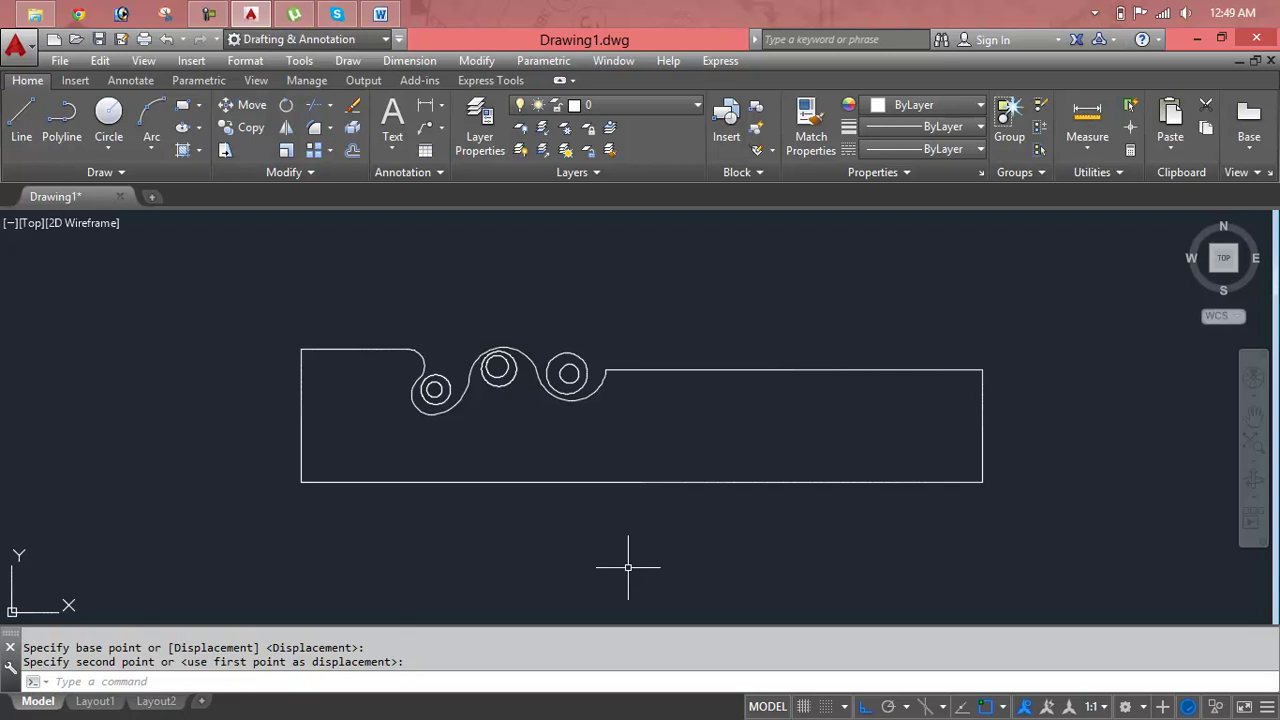
type("S")
Step: Stretch the wave and its circle pairs far to the right using window plus crossing selection
key("Return")
left_click(406, 314)
left_click(1034, 554)
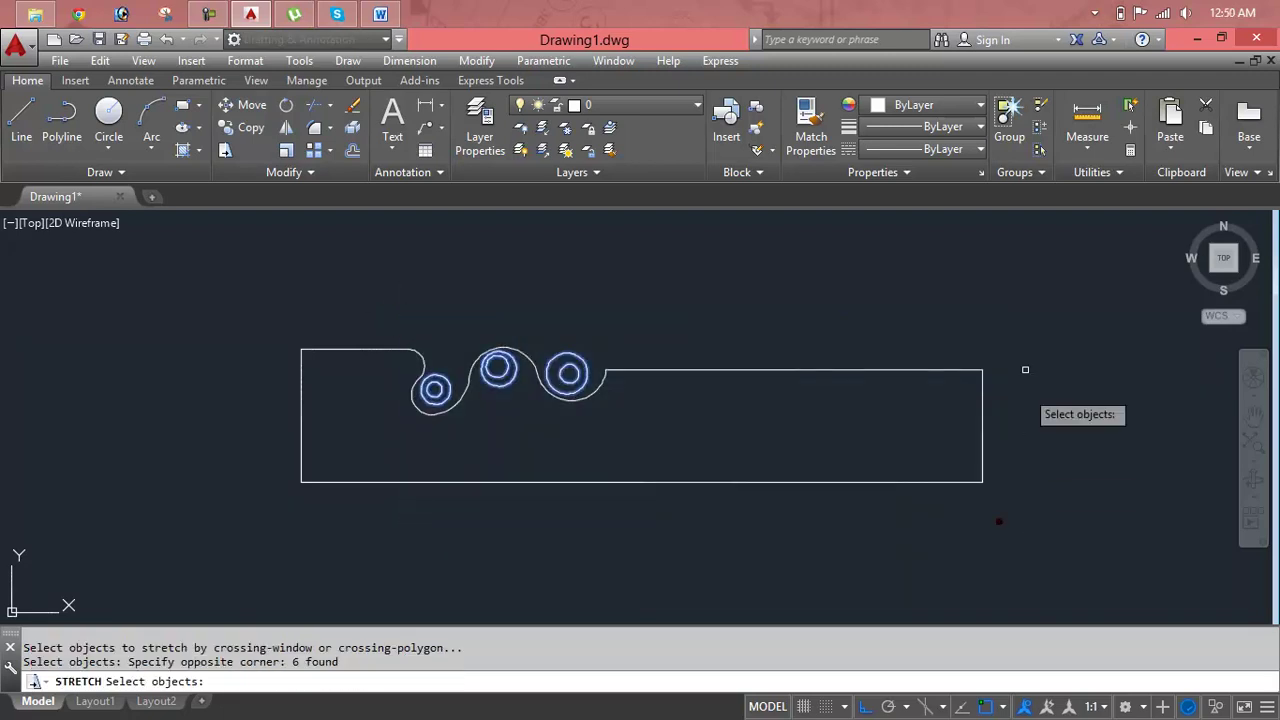
left_click(1020, 300)
left_click(212, 608)
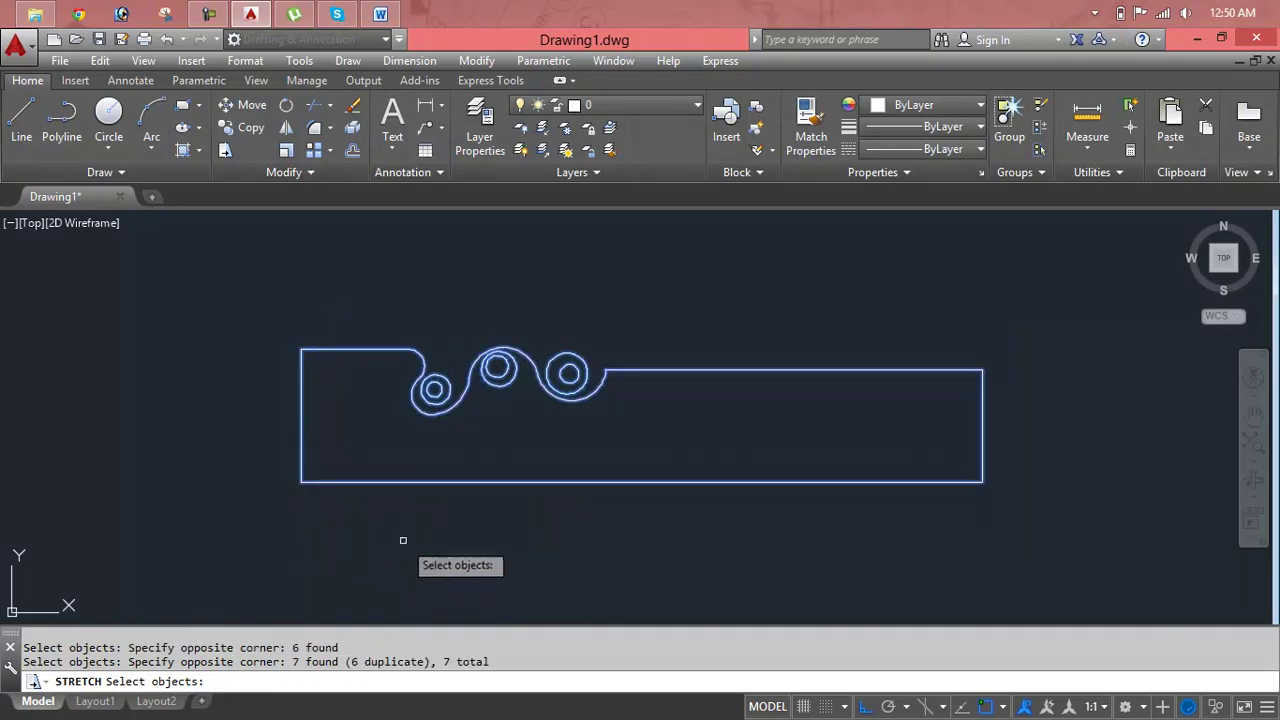
key("Return")
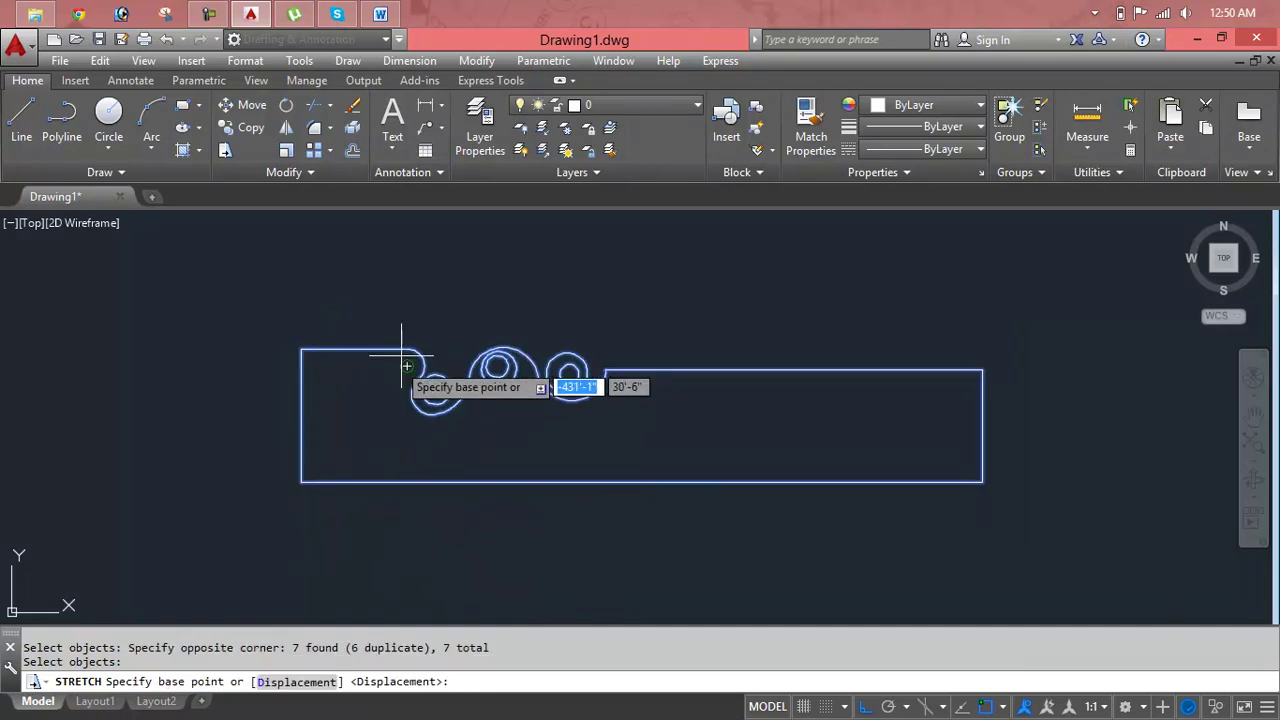
left_click(406, 366)
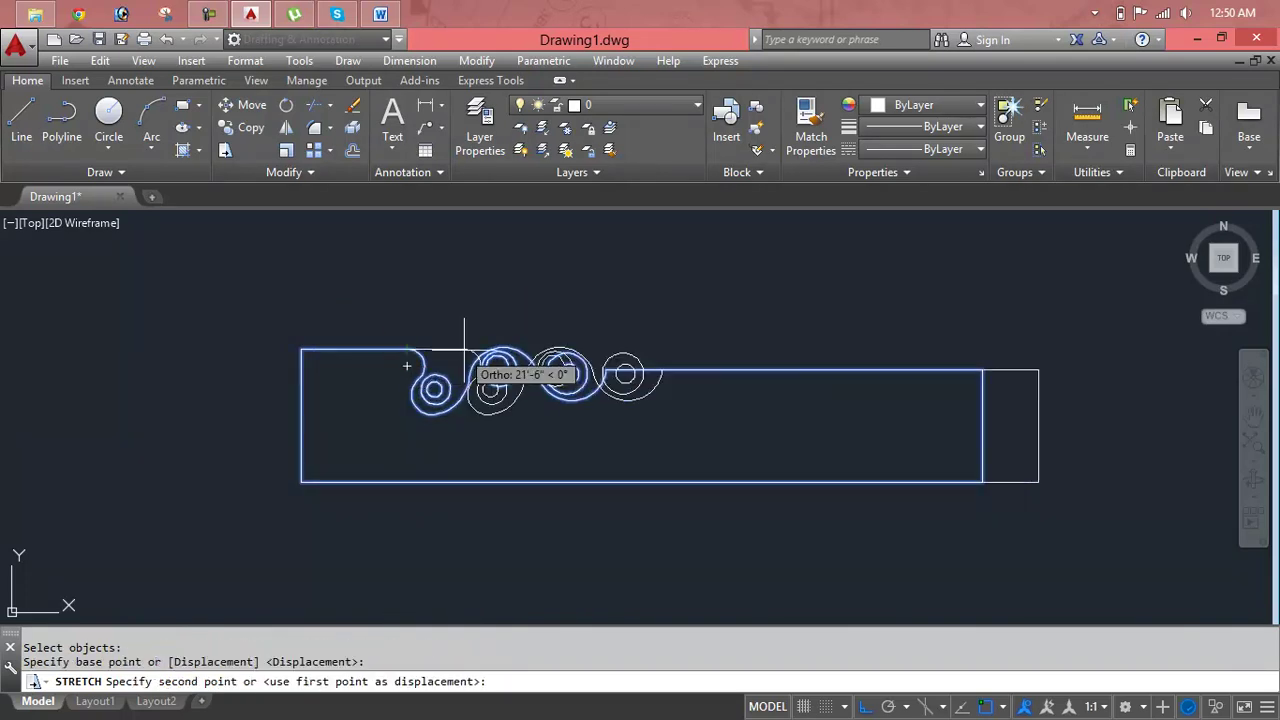
middle_click_drag(605, 349, 205, 349)
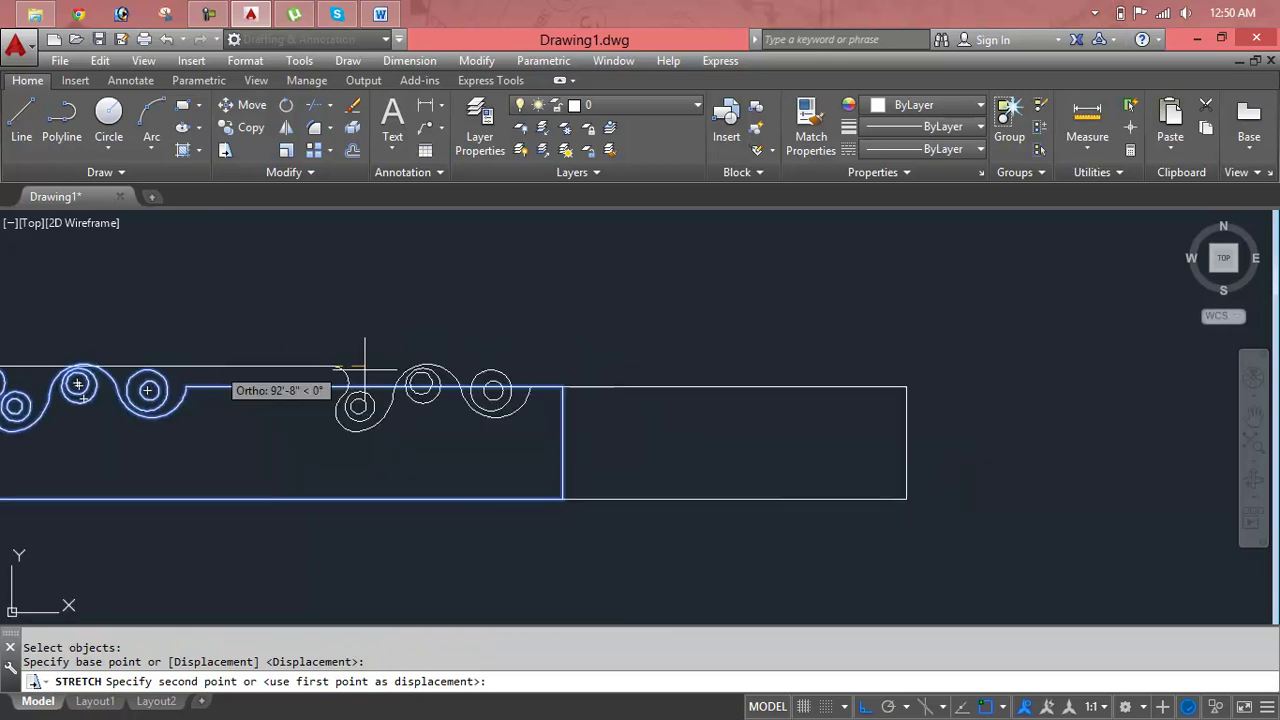
left_click(566, 377)
Step: Bring the lengthened outline into view and window-select the entire drawing
scroll(571, 366, "down", 5)
middle_click_drag(574, 466, 574, 393)
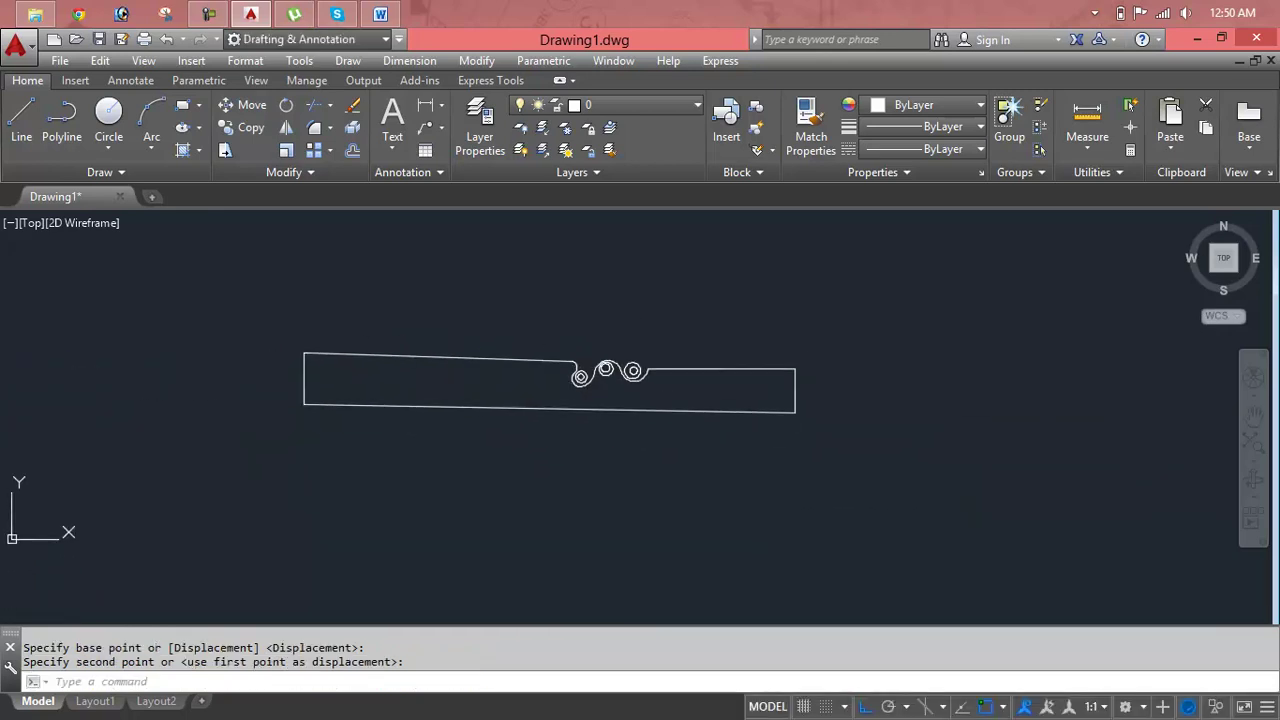
left_click(914, 312)
left_click(184, 497)
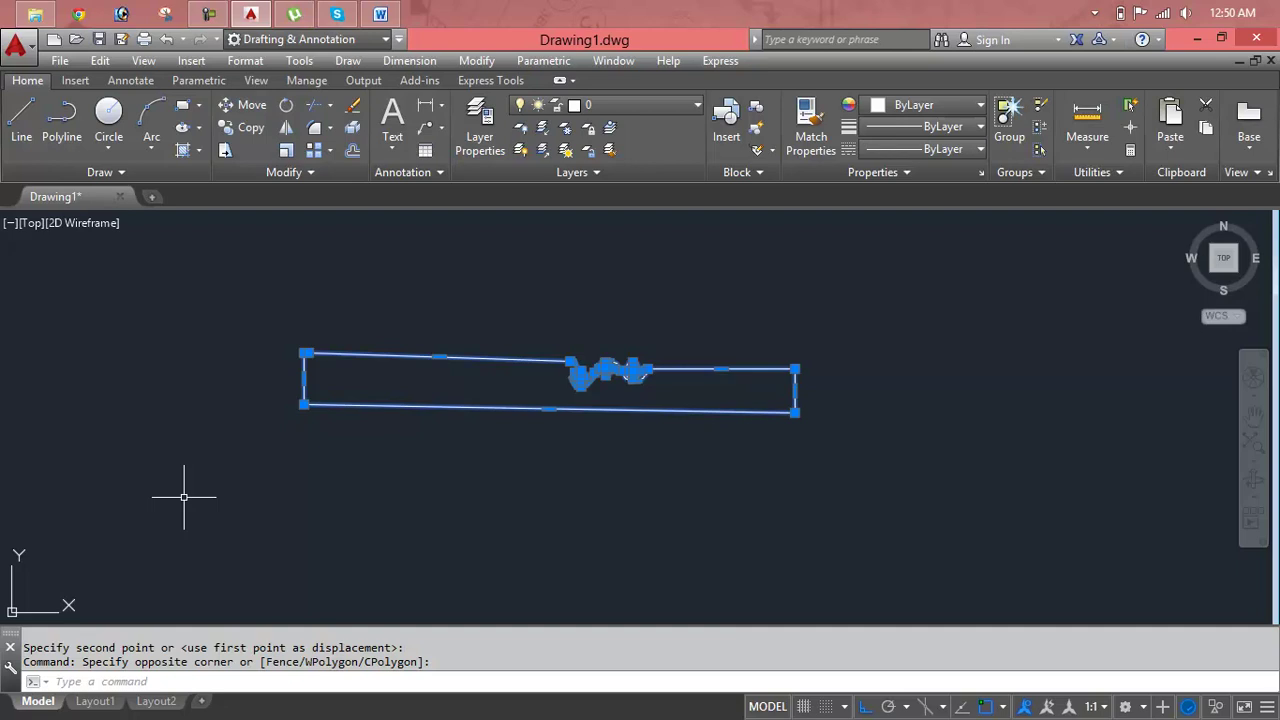
Step: Stretch all 7 objects slightly downward from the left edge's midpoint
key("Escape")
key("Escape")
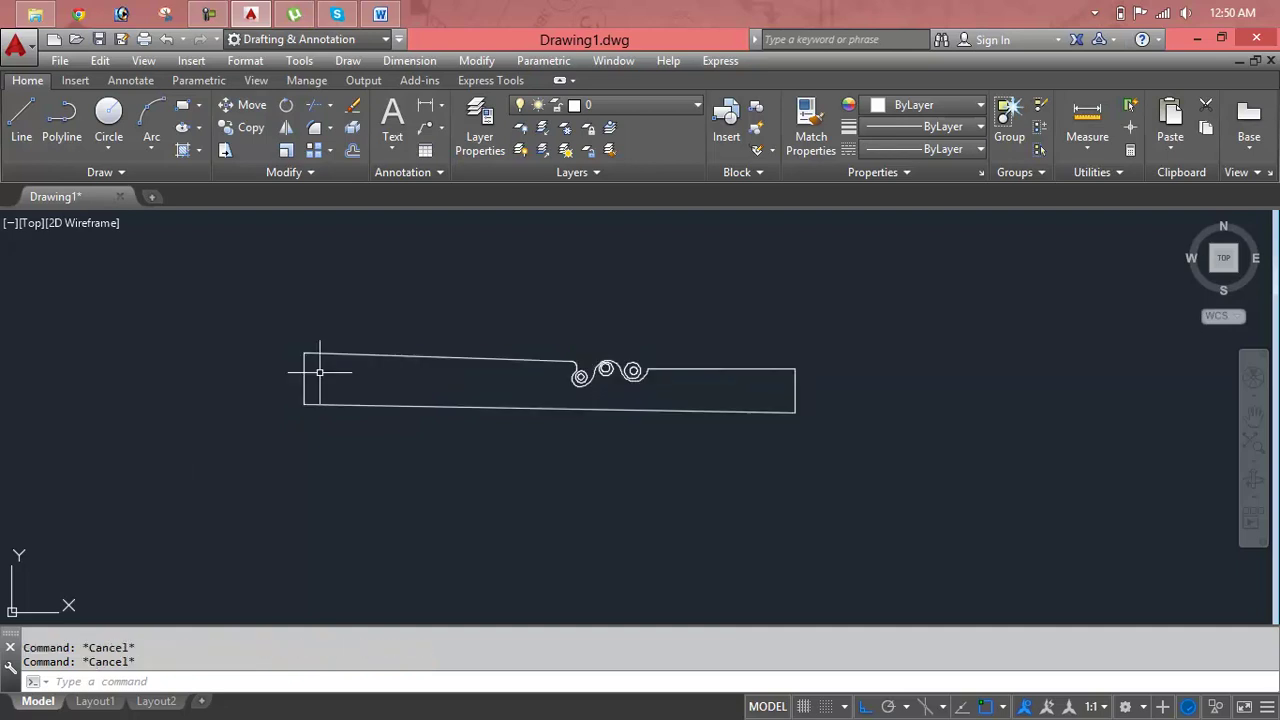
middle_click_drag(343, 357, 561, 369)
scroll(498, 403, "up", 2)
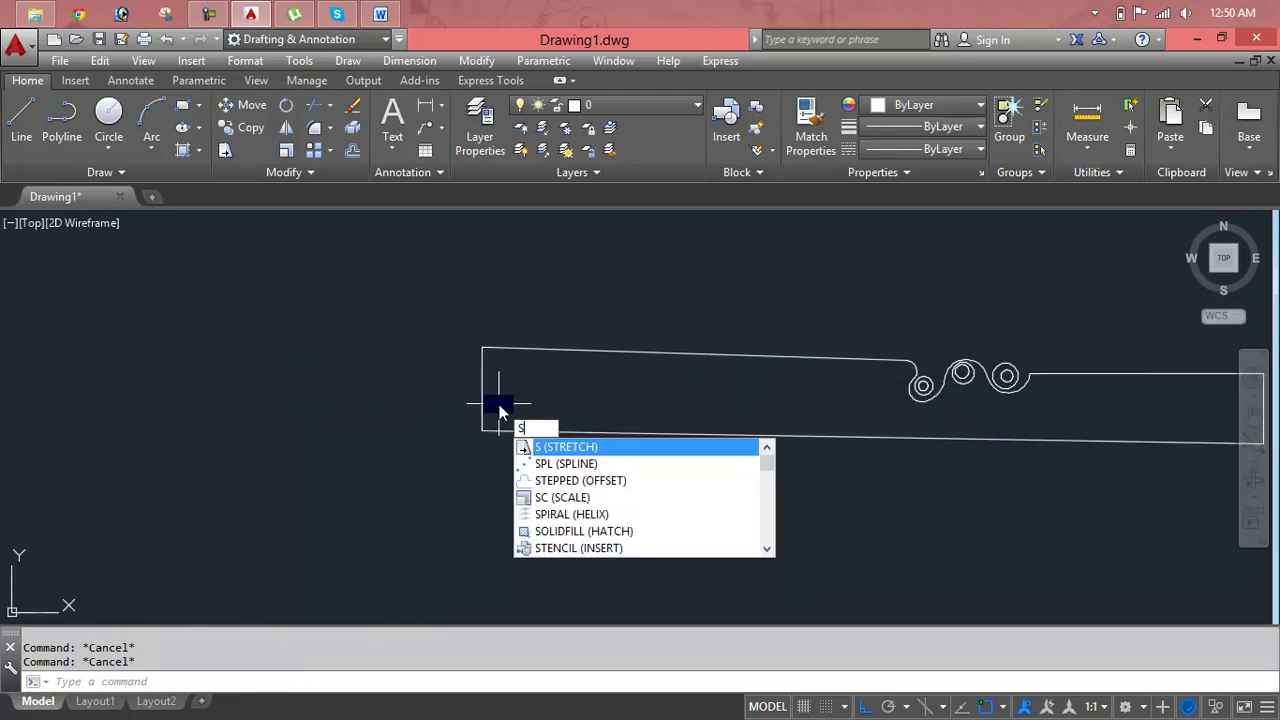
key("Return")
left_click(446, 303)
left_click(988, 538)
scroll(988, 538, "down", 2)
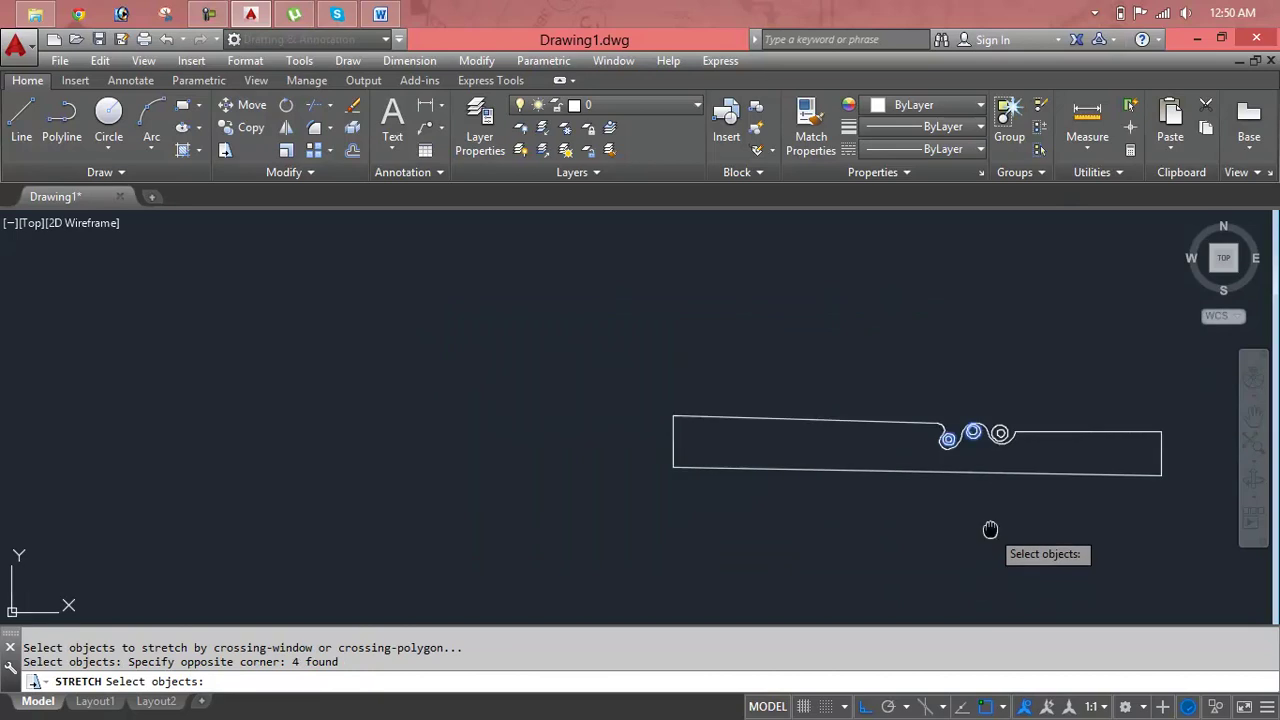
middle_click_drag(988, 538, 886, 523)
left_click(1090, 393)
left_click(546, 561)
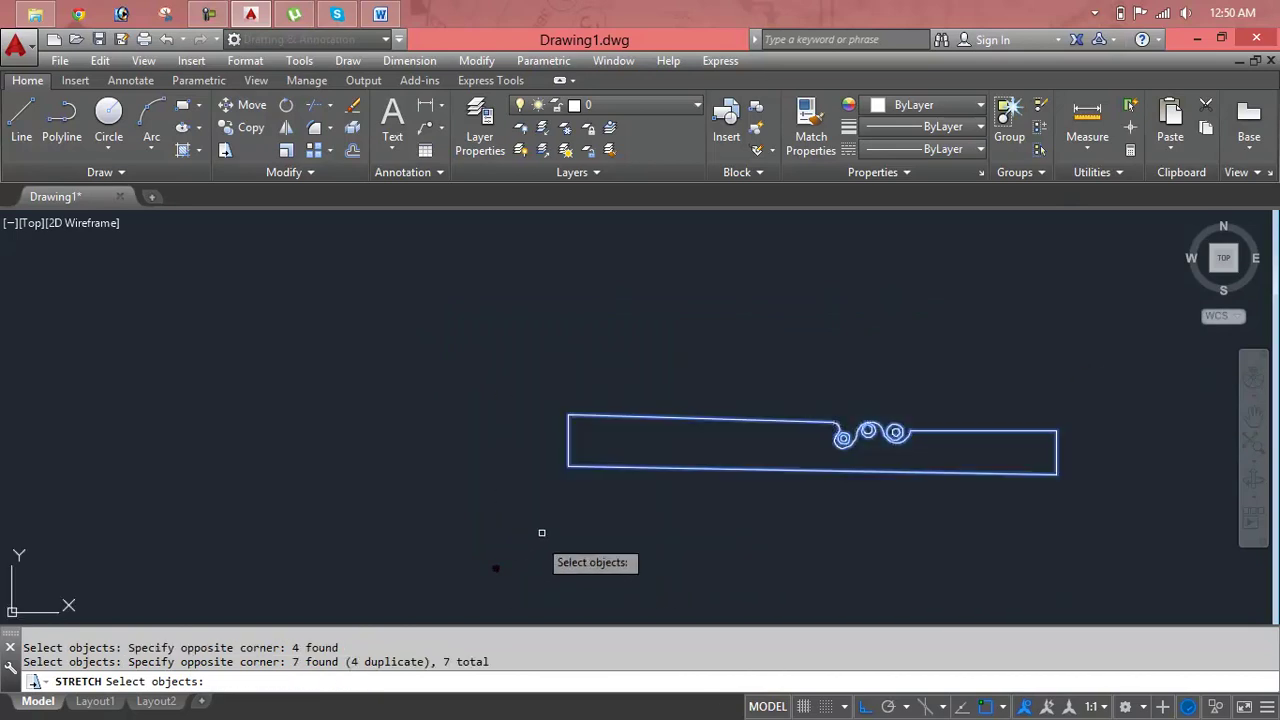
key("Return")
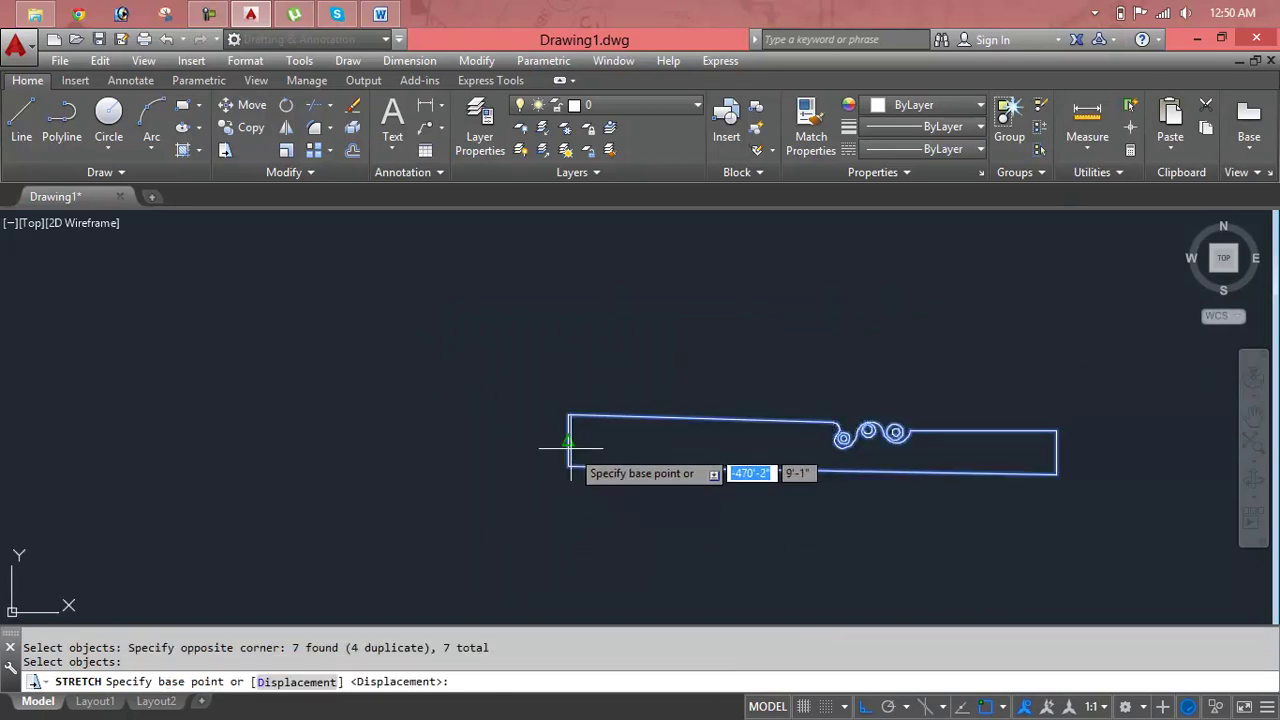
left_click(567, 441)
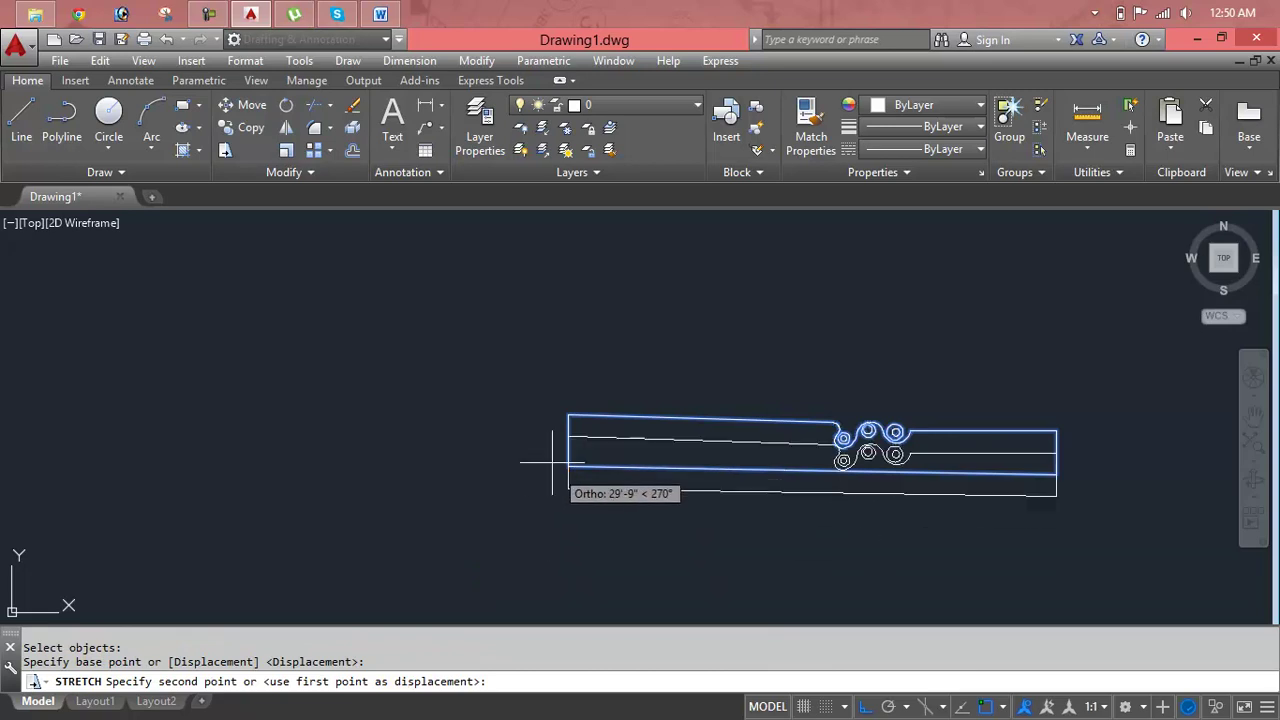
left_click(567, 467)
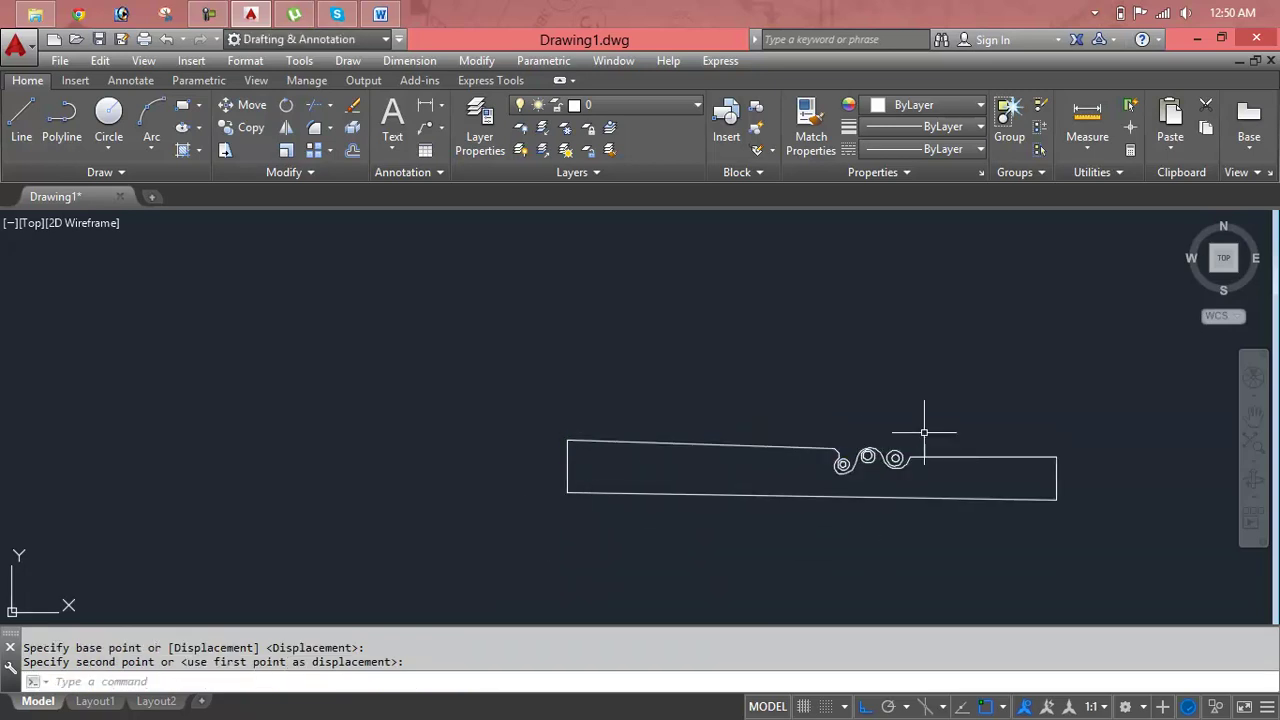
Step: Stretch the whole shape lower again from its lower-left corner
key("Return")
left_click(1121, 427)
left_click(514, 534)
key("Return")
left_click(567, 492)
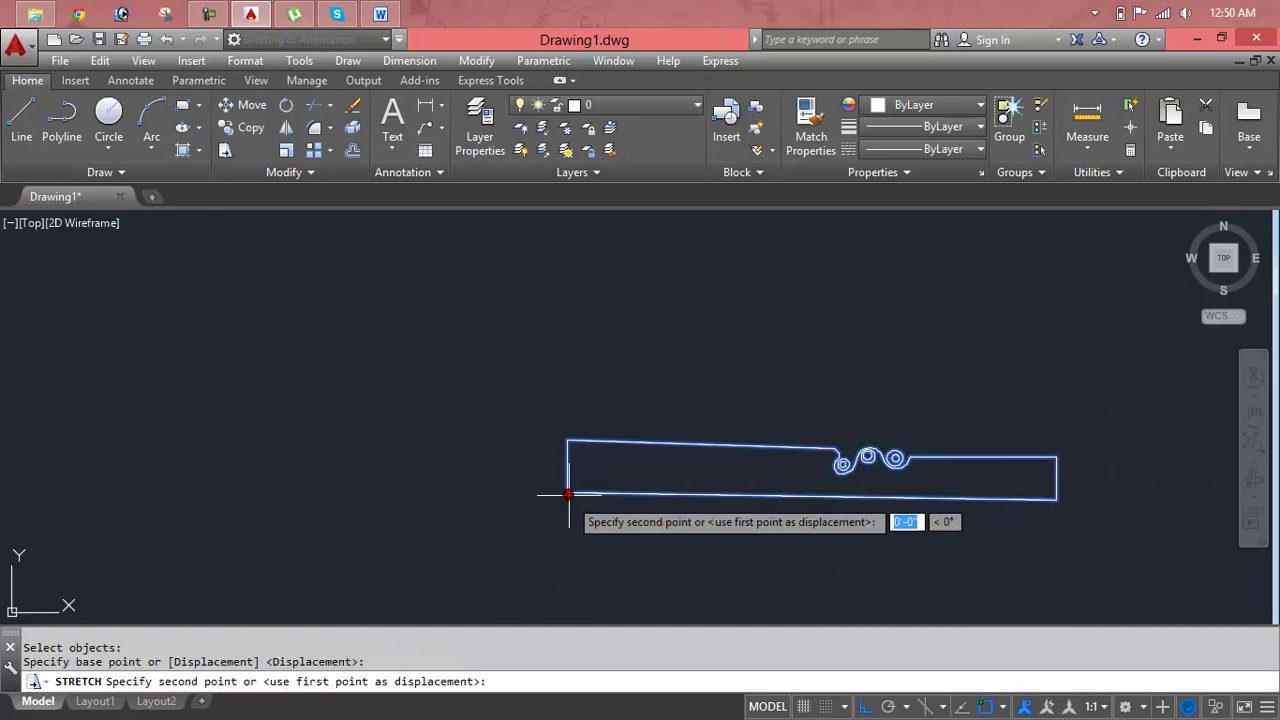
left_click(572, 532)
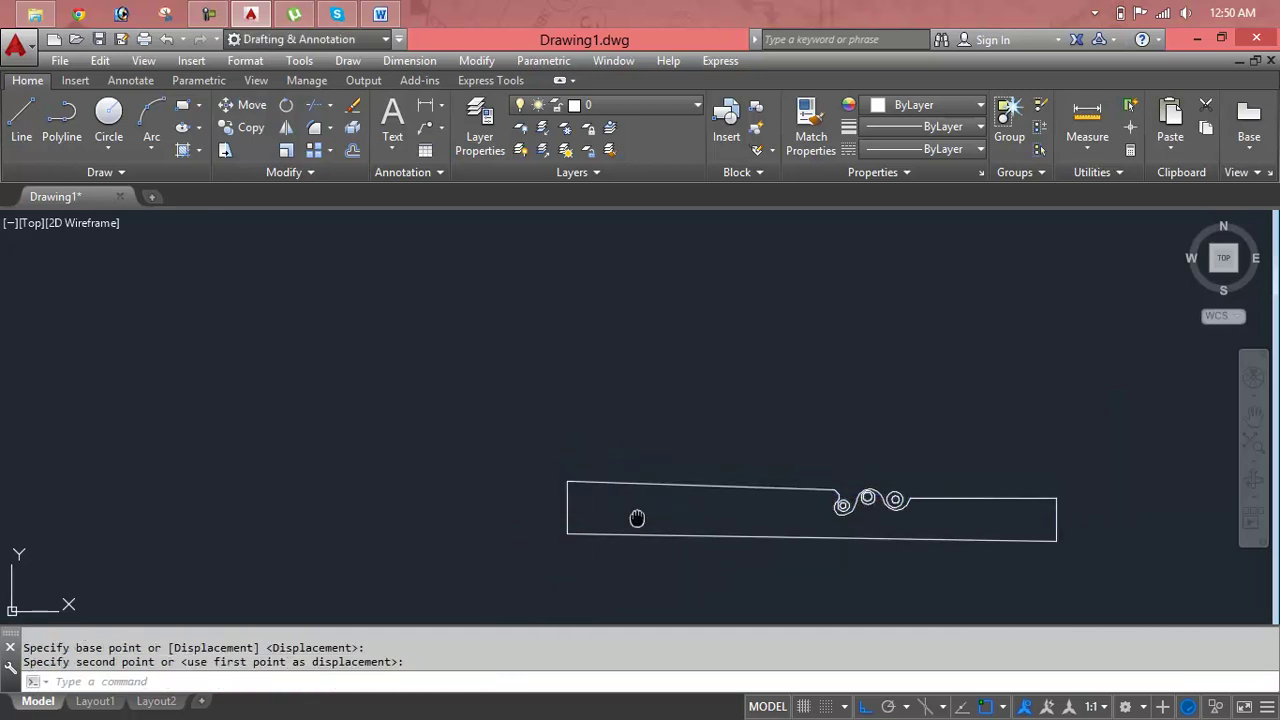
middle_click_drag(637, 520, 513, 379)
Step: Erase all seven objects, the outline and its circle pairs, and clear any pending command
key("Delete")
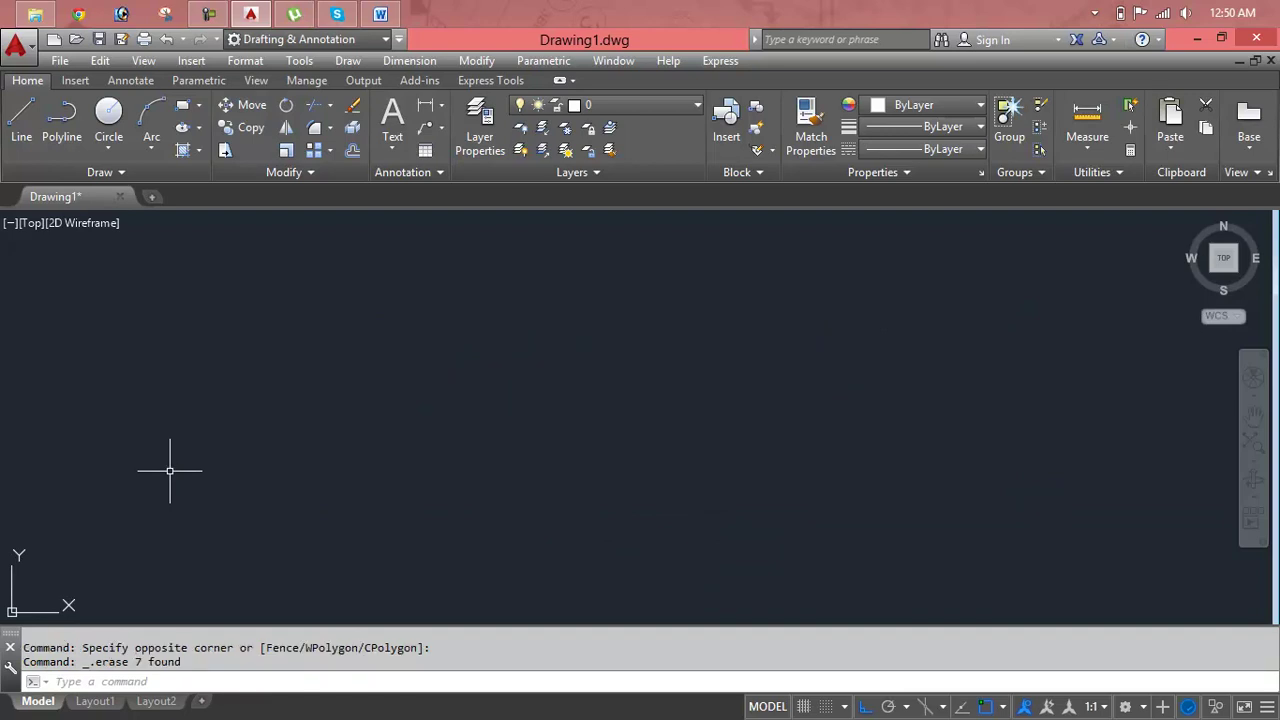
key("Escape")
key("Escape")
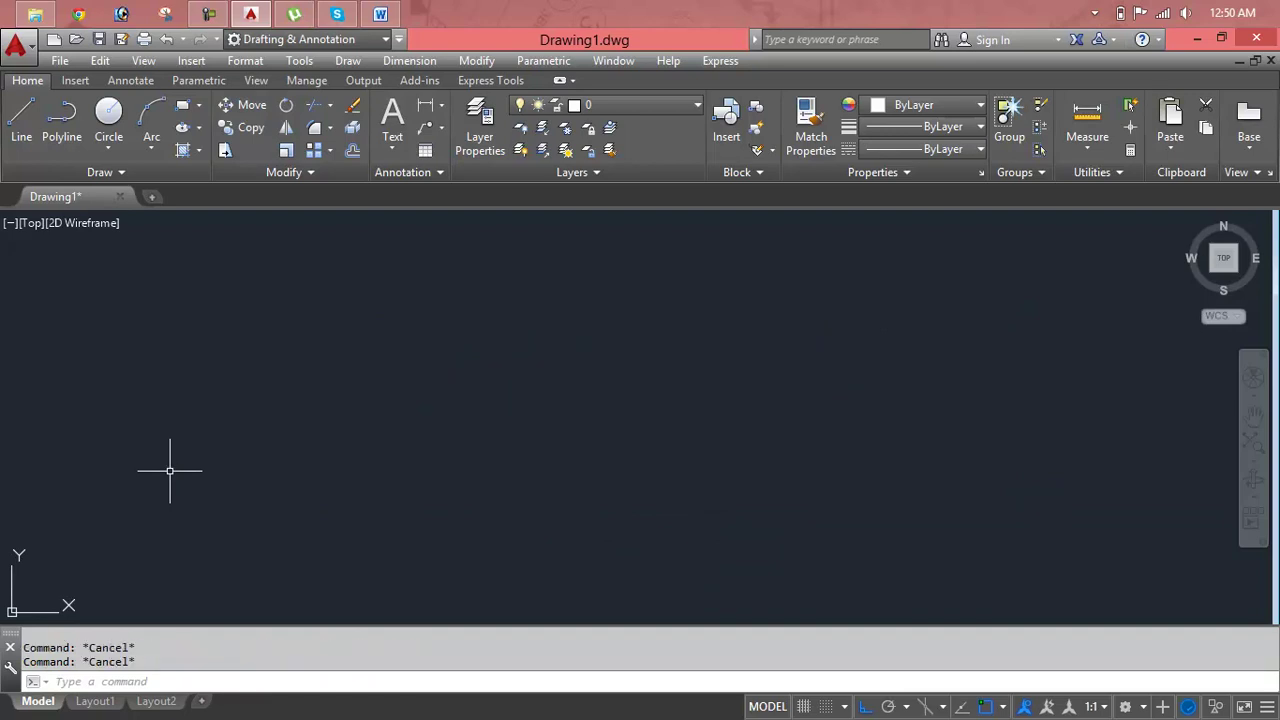